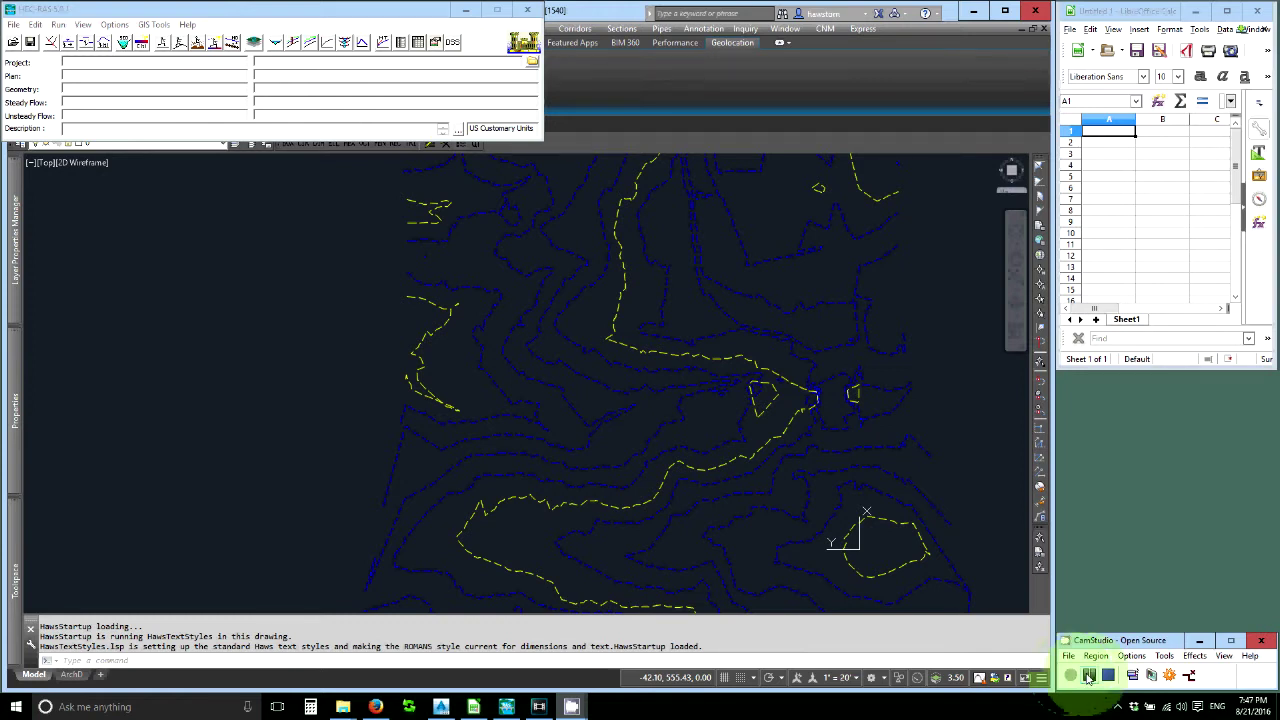
# Resume recording with the 'How to delineate flood limits in Civil 3D using HEC-RAS 5' post in front.
pyautogui.click(1089, 677)
pyautogui.click(1072, 680)
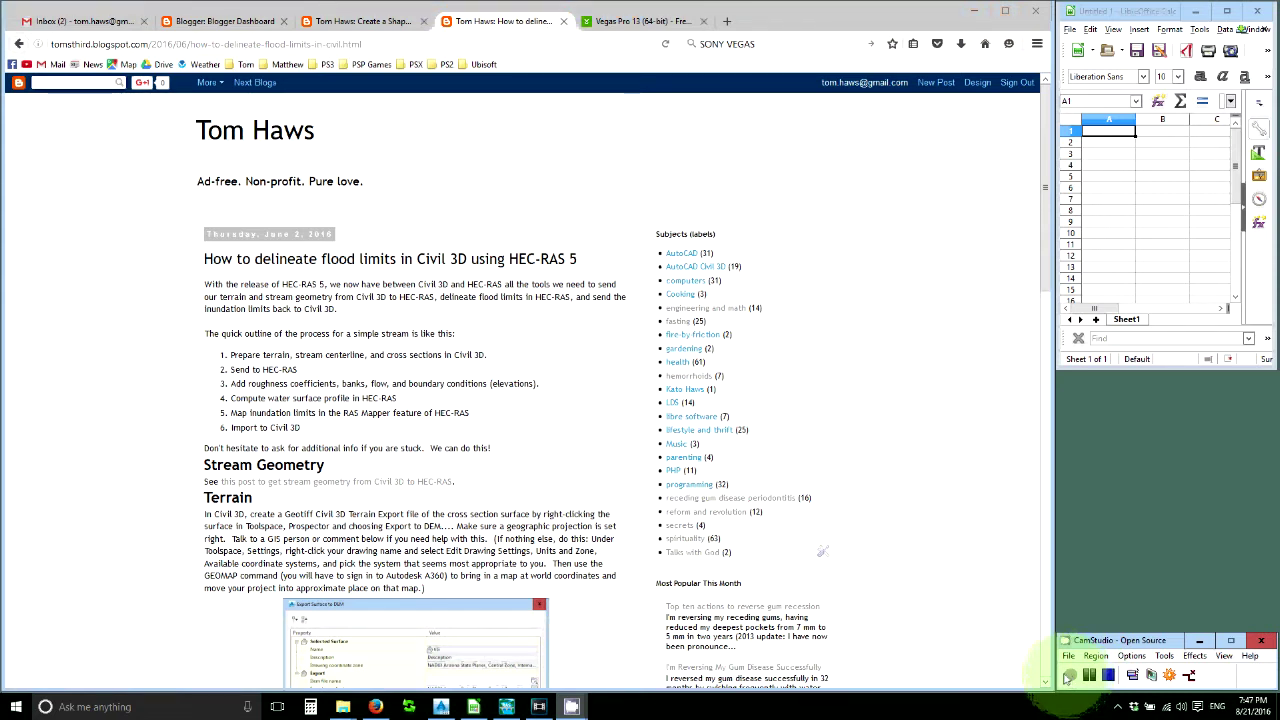
# Resume recording and bring the Civil 3D window with Wash-base.dwg back to the front.
pyautogui.click(1089, 677)
pyautogui.click(1072, 680)
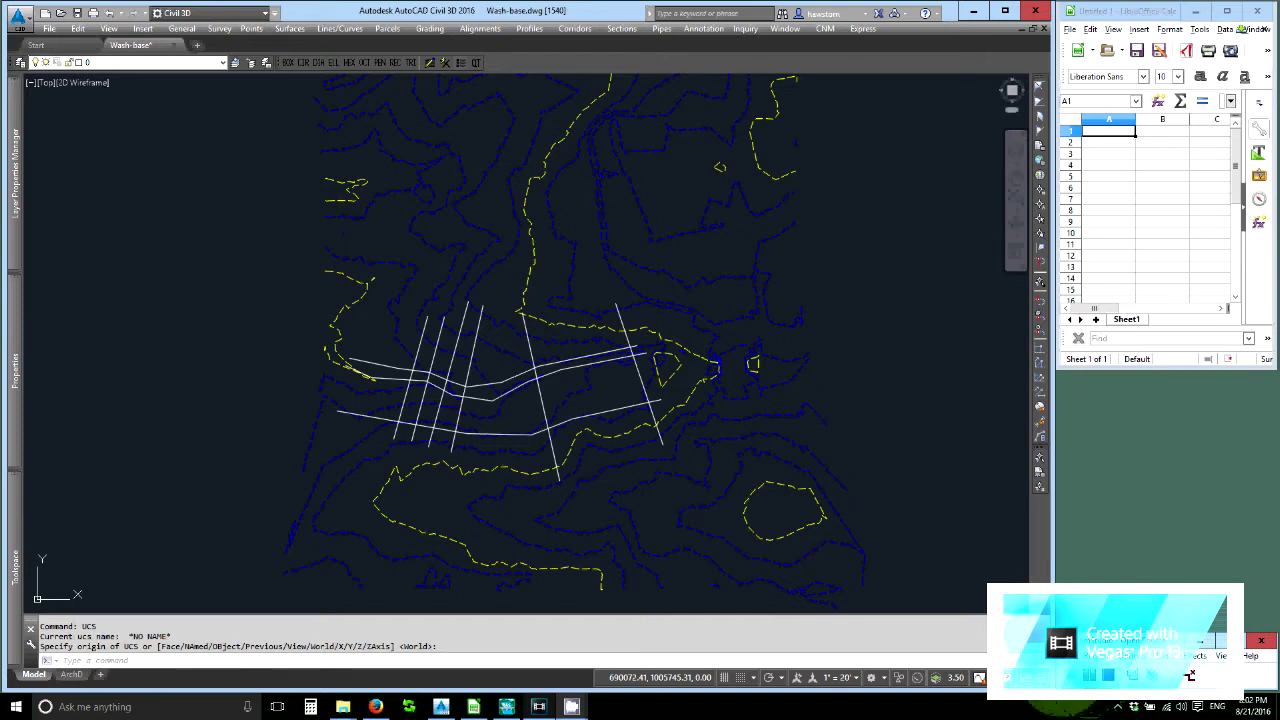
pyautogui.click(982, 660)
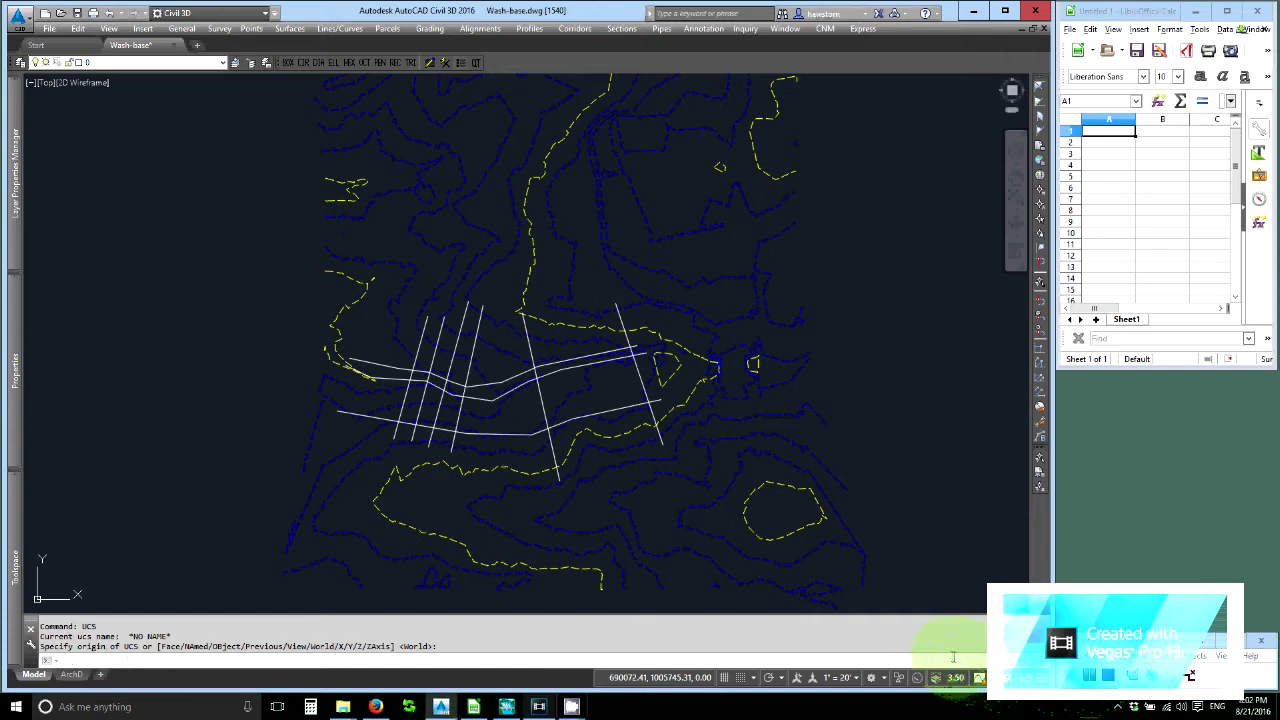
pyautogui.write('adesetcrd')
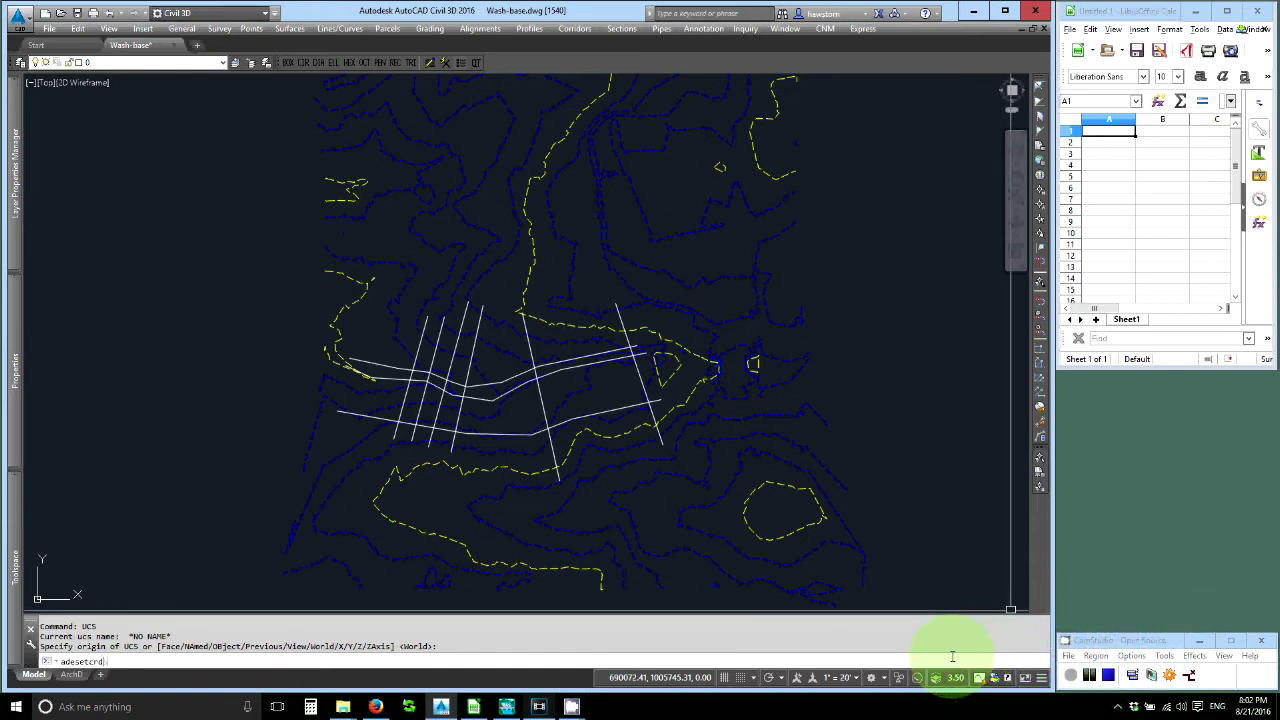
pyautogui.press('Return')
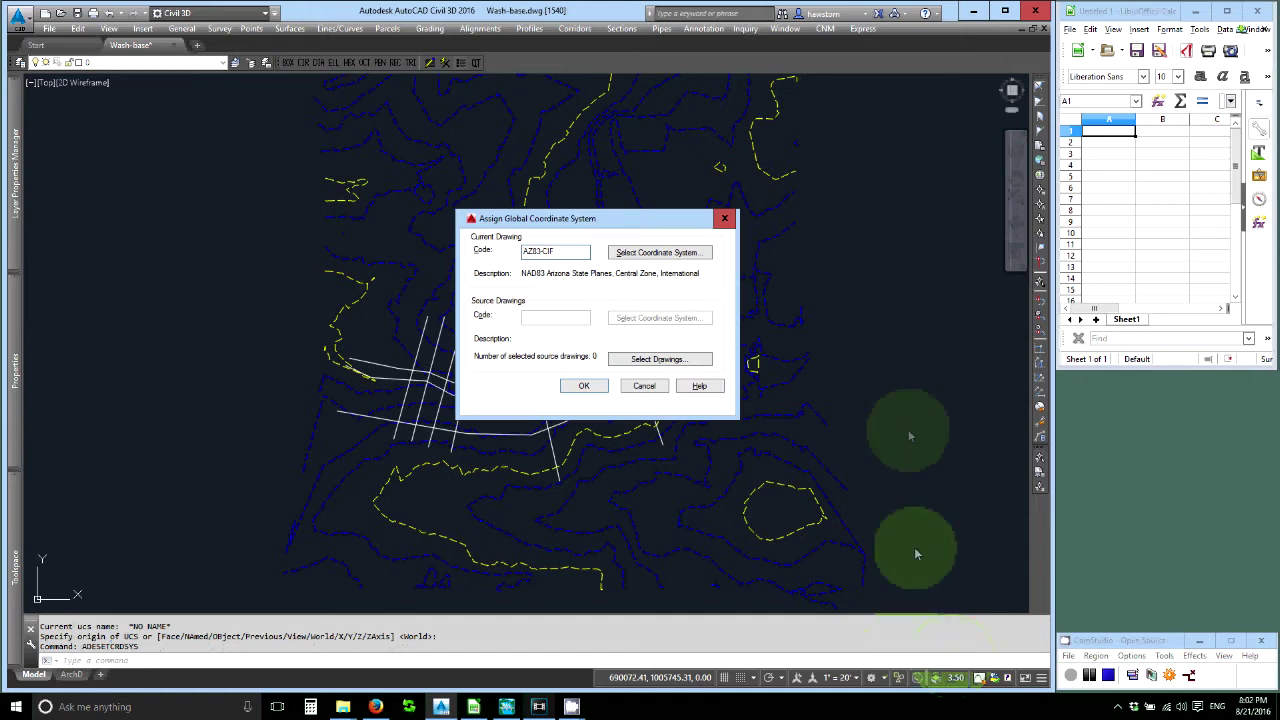
pyautogui.click(638, 256)
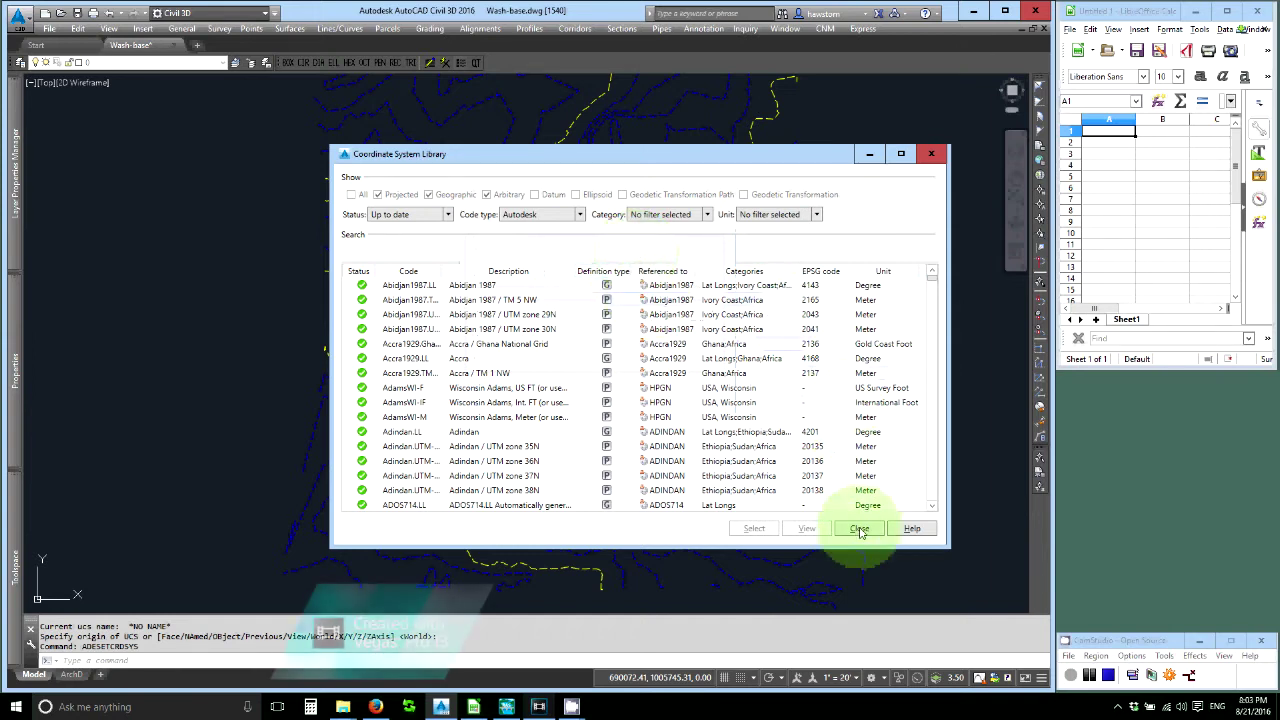
pyautogui.click(929, 156)
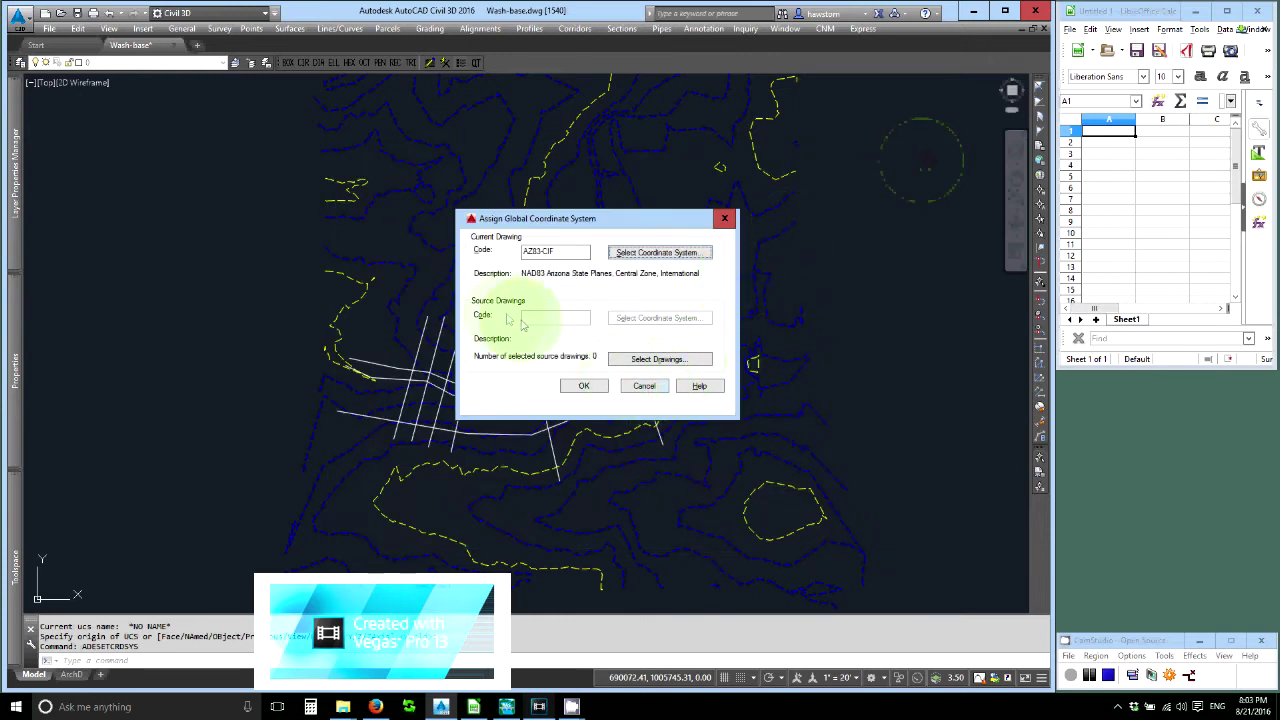
pyautogui.click(638, 386)
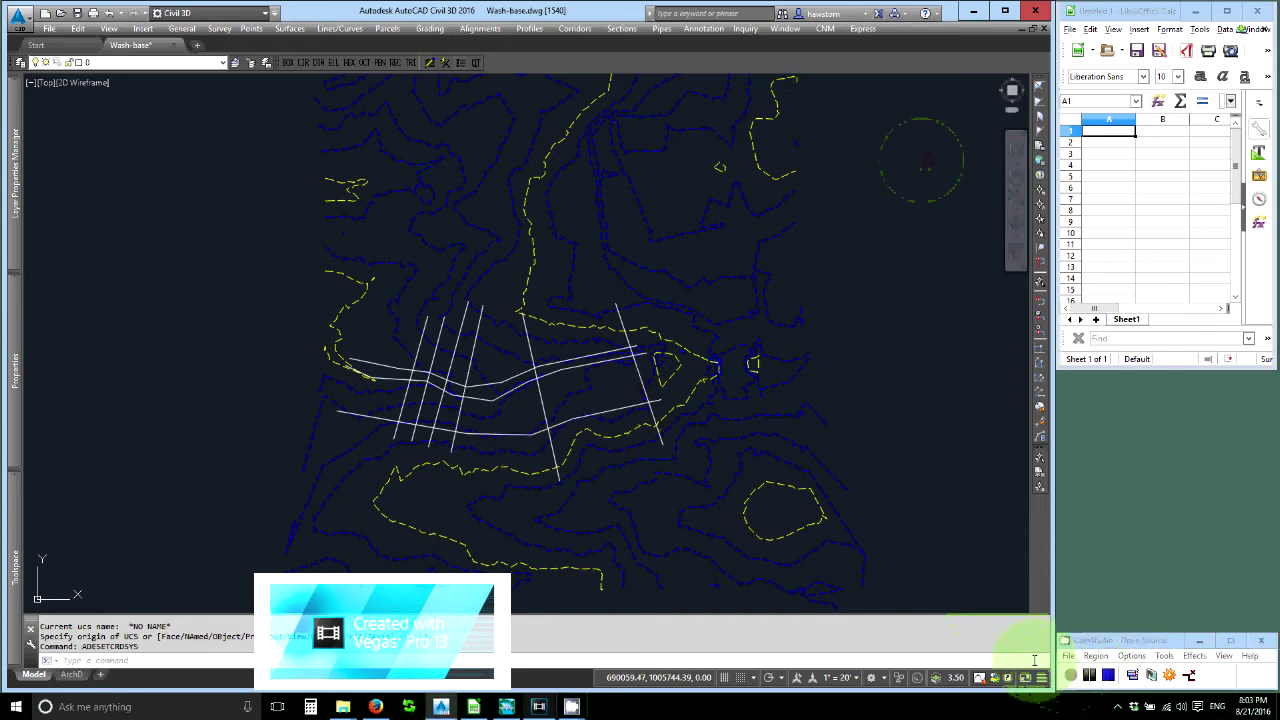
pyautogui.write('geomap')
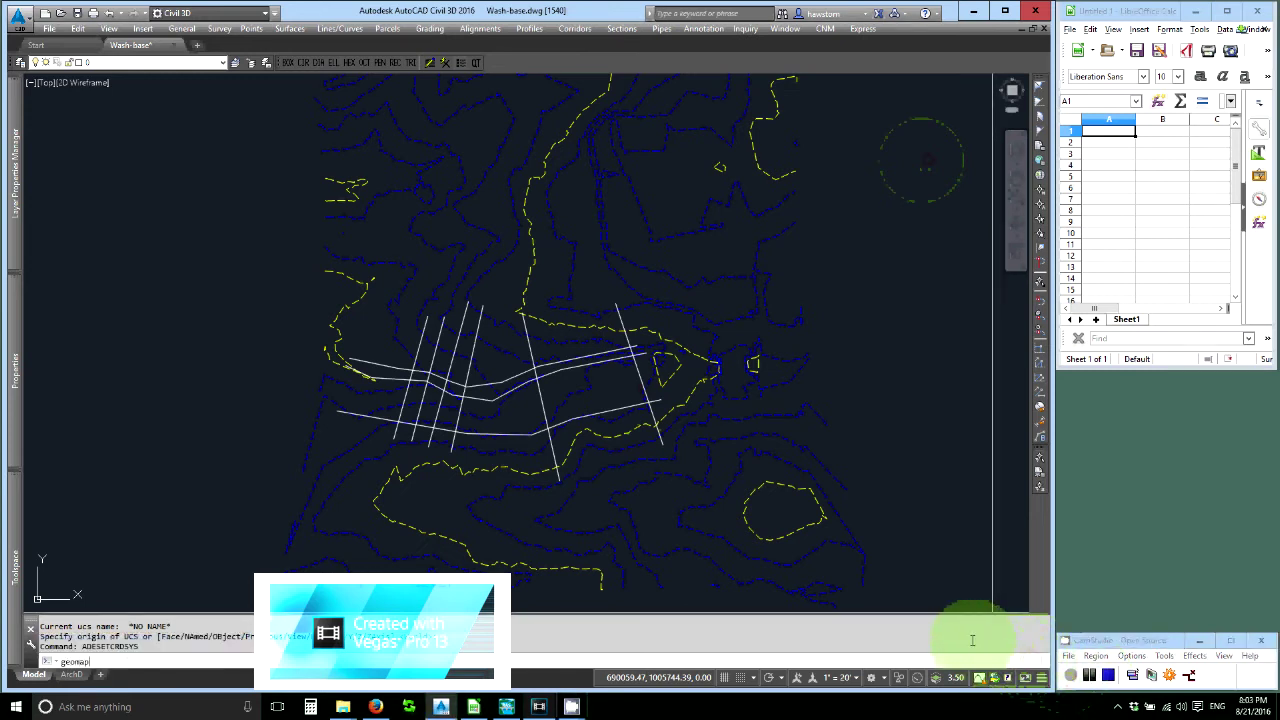
pyautogui.press('Return')
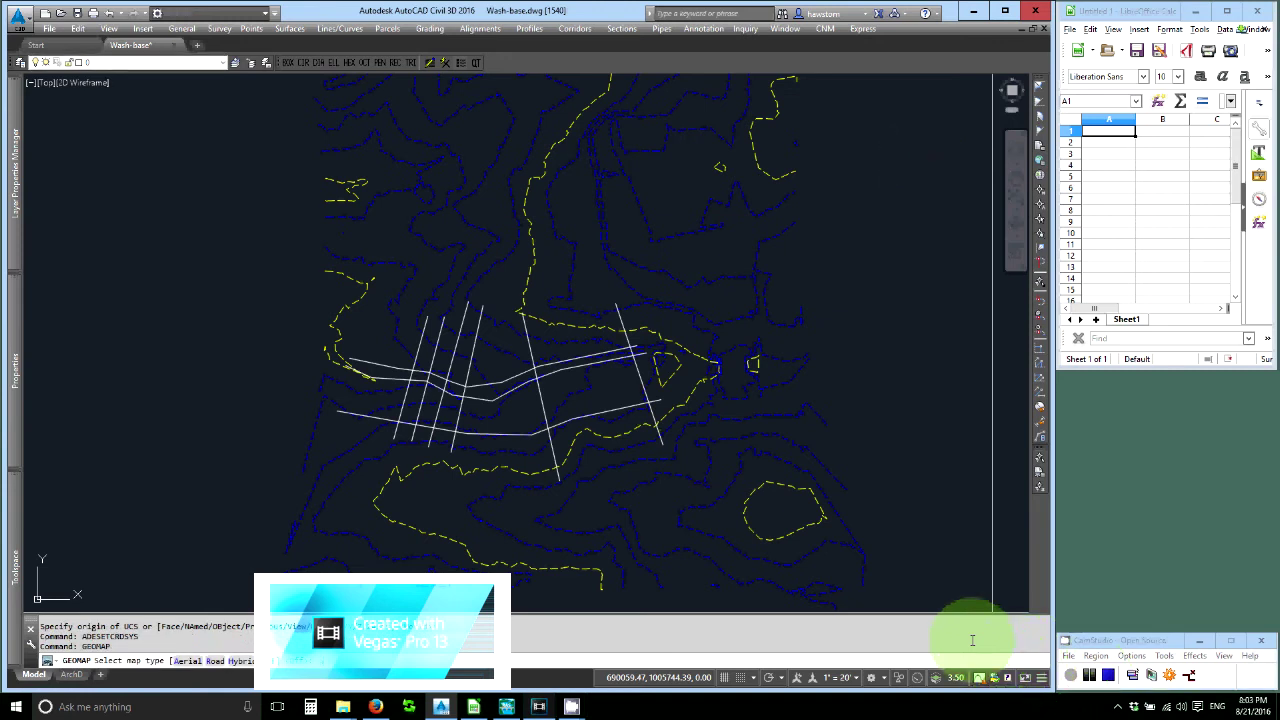
pyautogui.write('a')
pyautogui.press('Return')
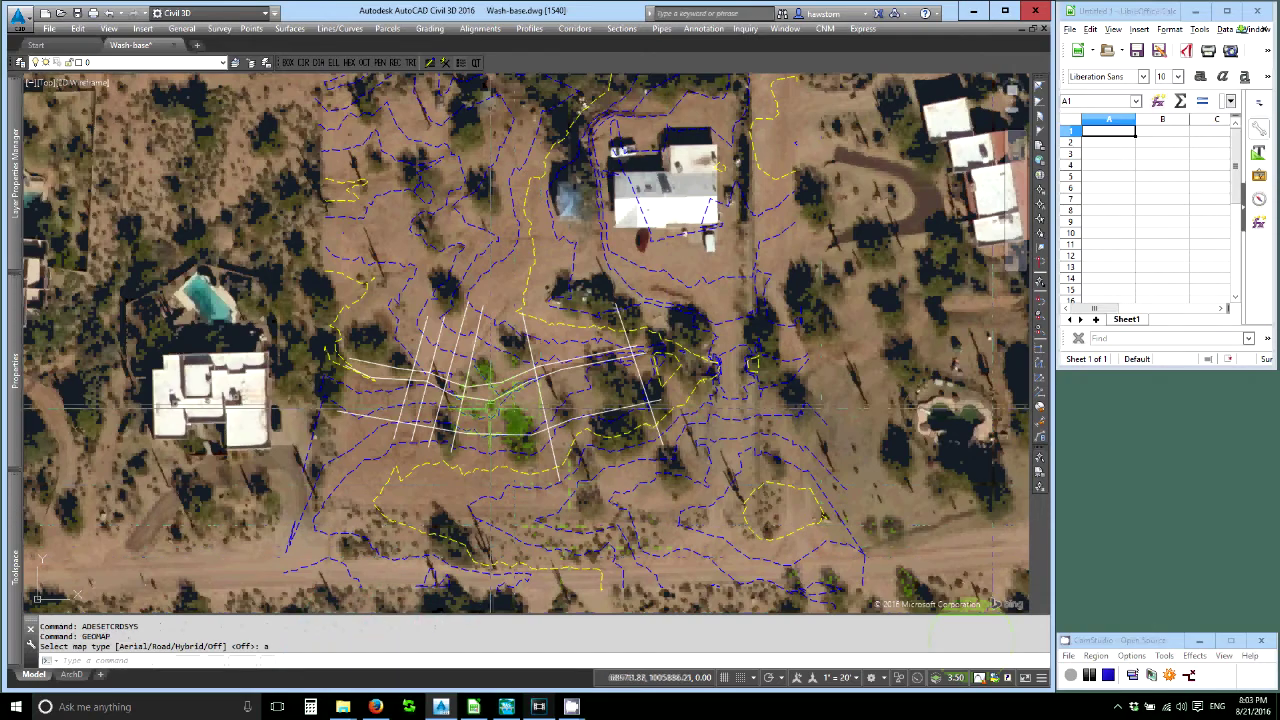
pyautogui.scroll(10, 490, 408)
pyautogui.scroll(3, 533, 357)
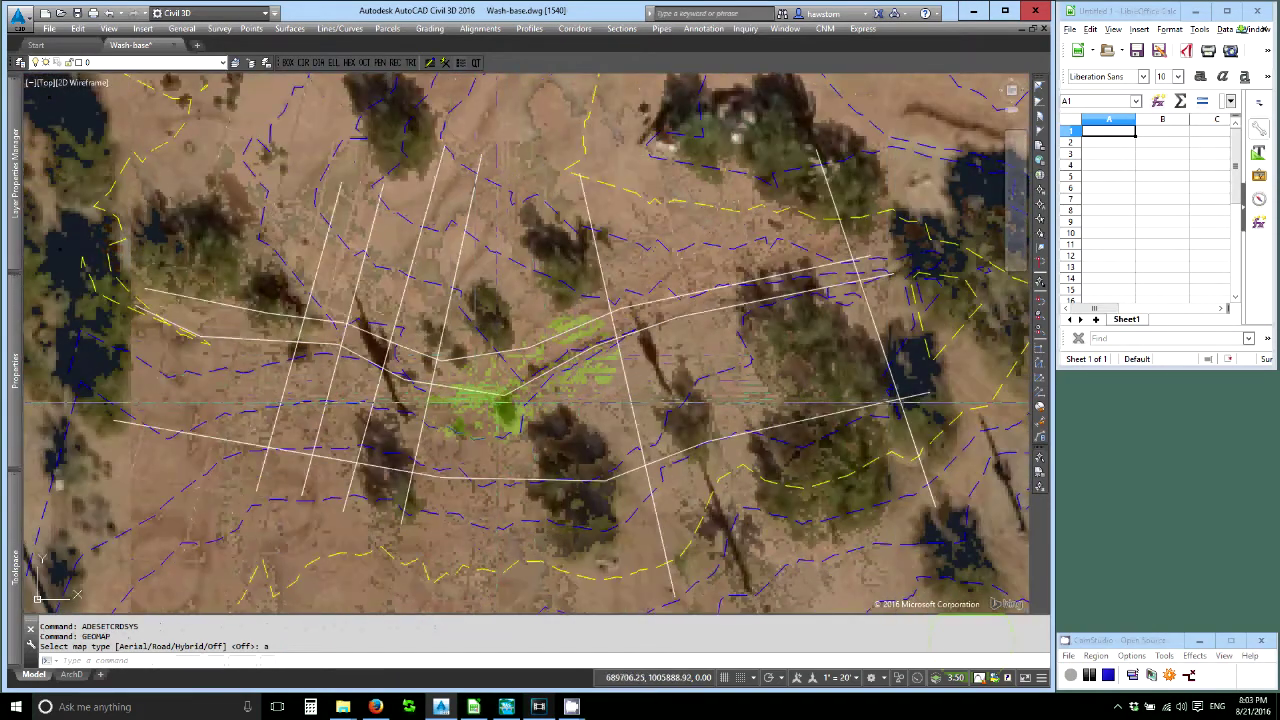
pyautogui.scroll(4, 371, 366)
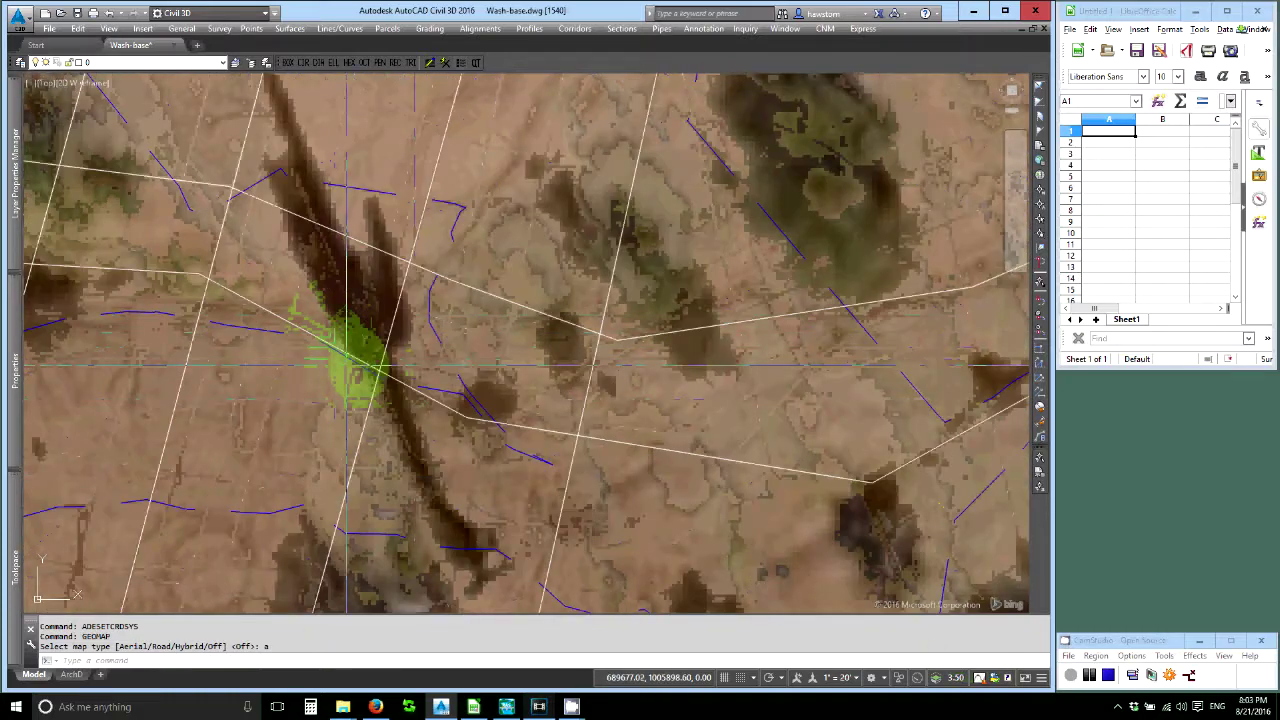
pyautogui.scroll(-5, 347, 366)
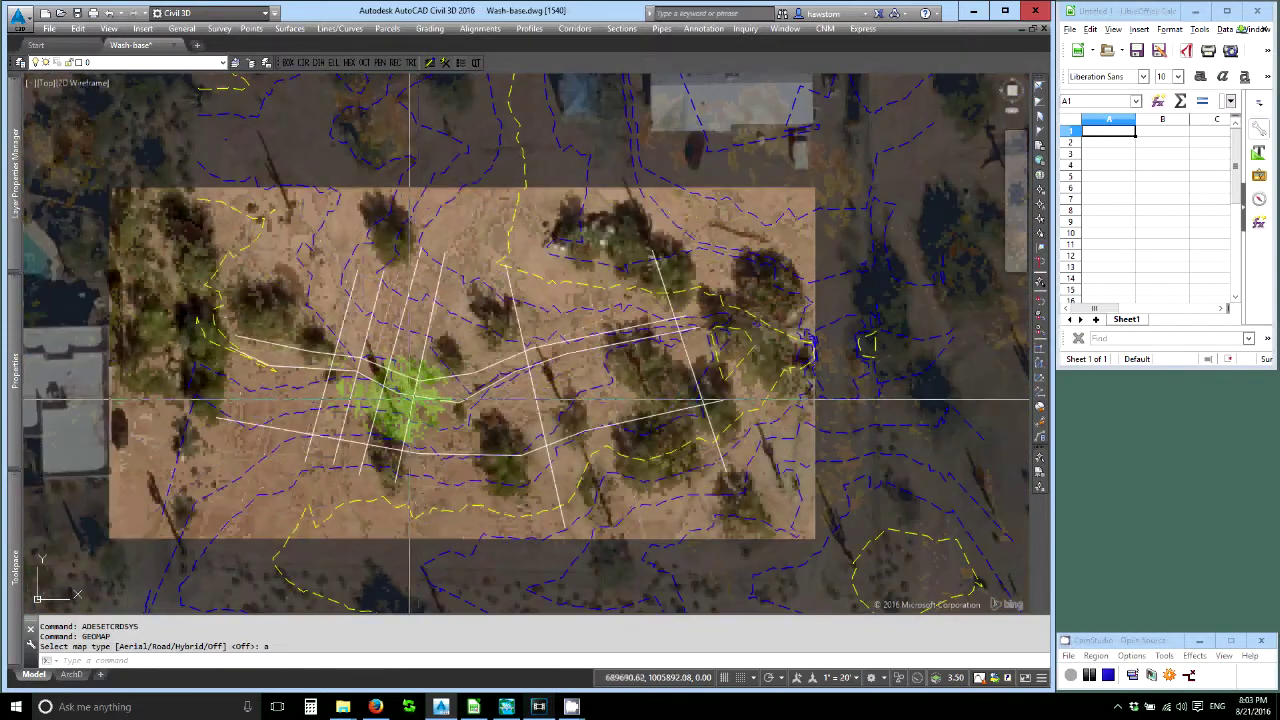
pyautogui.click(408, 659)
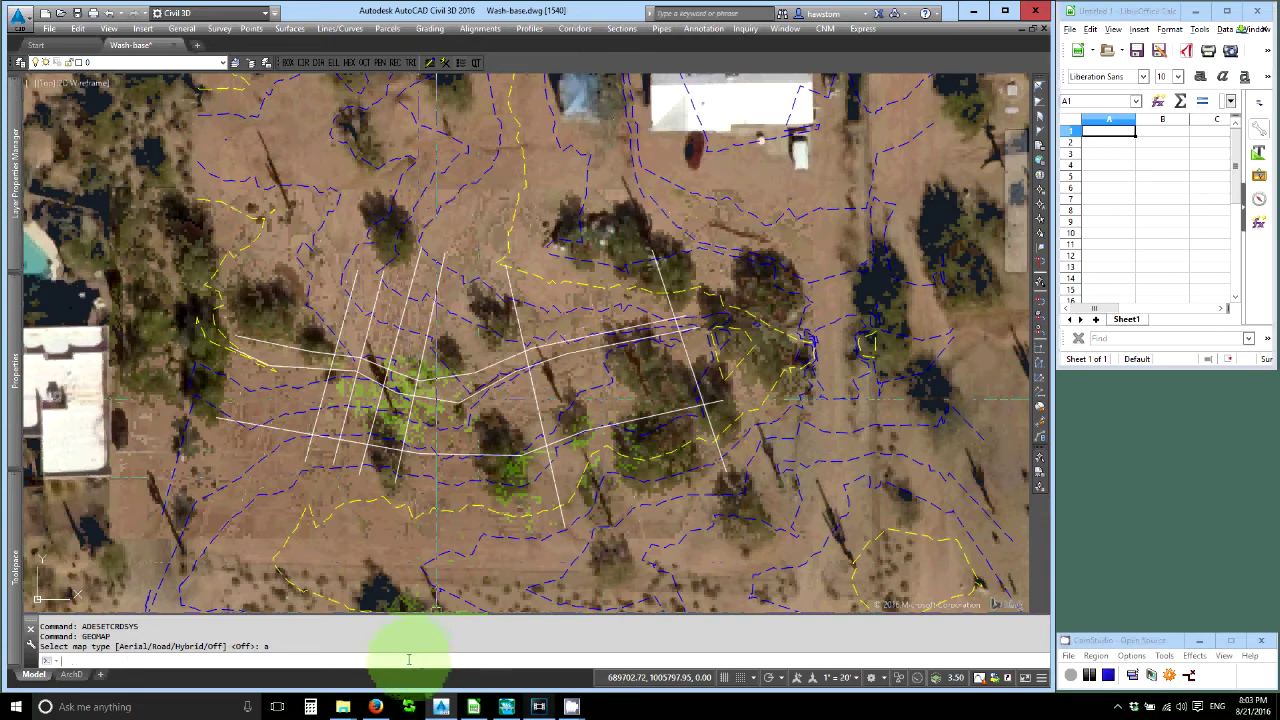
pyautogui.press('Return')
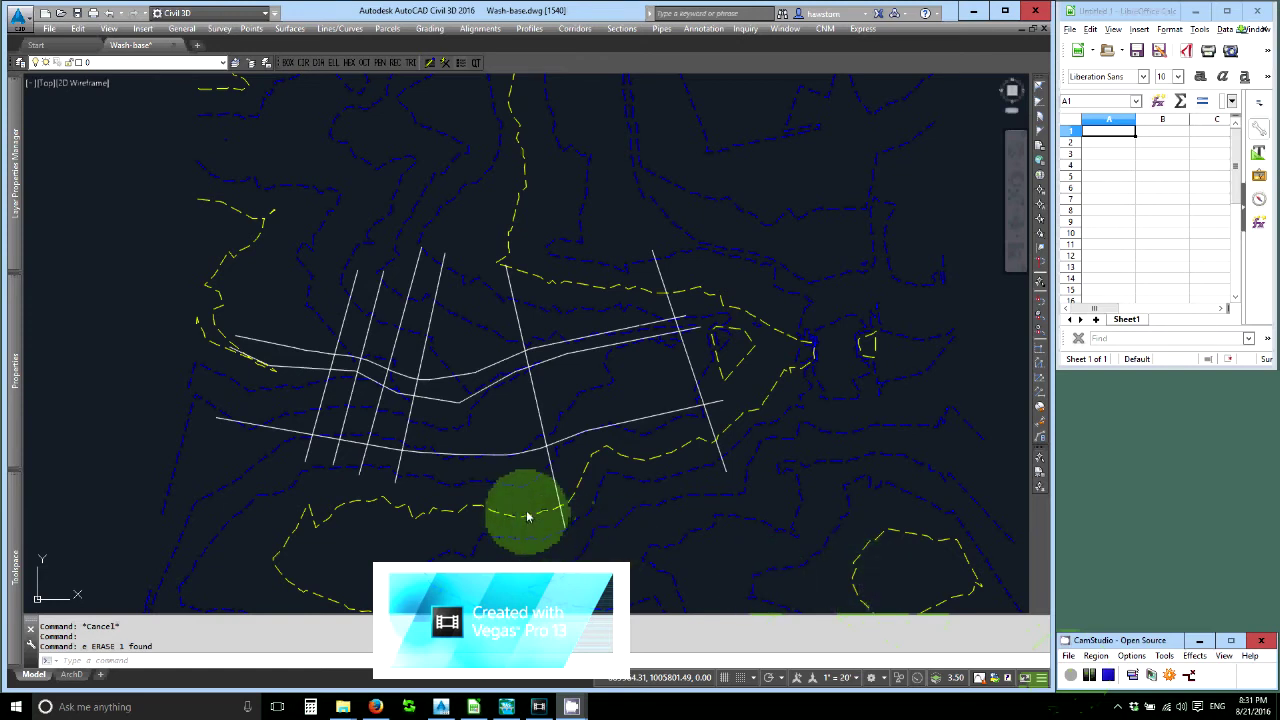
# Export surface EG to DEM, replacing EG-Export.tif, at 1.00 grid spacing with Average elevations.
pyautogui.moveTo(16, 505)
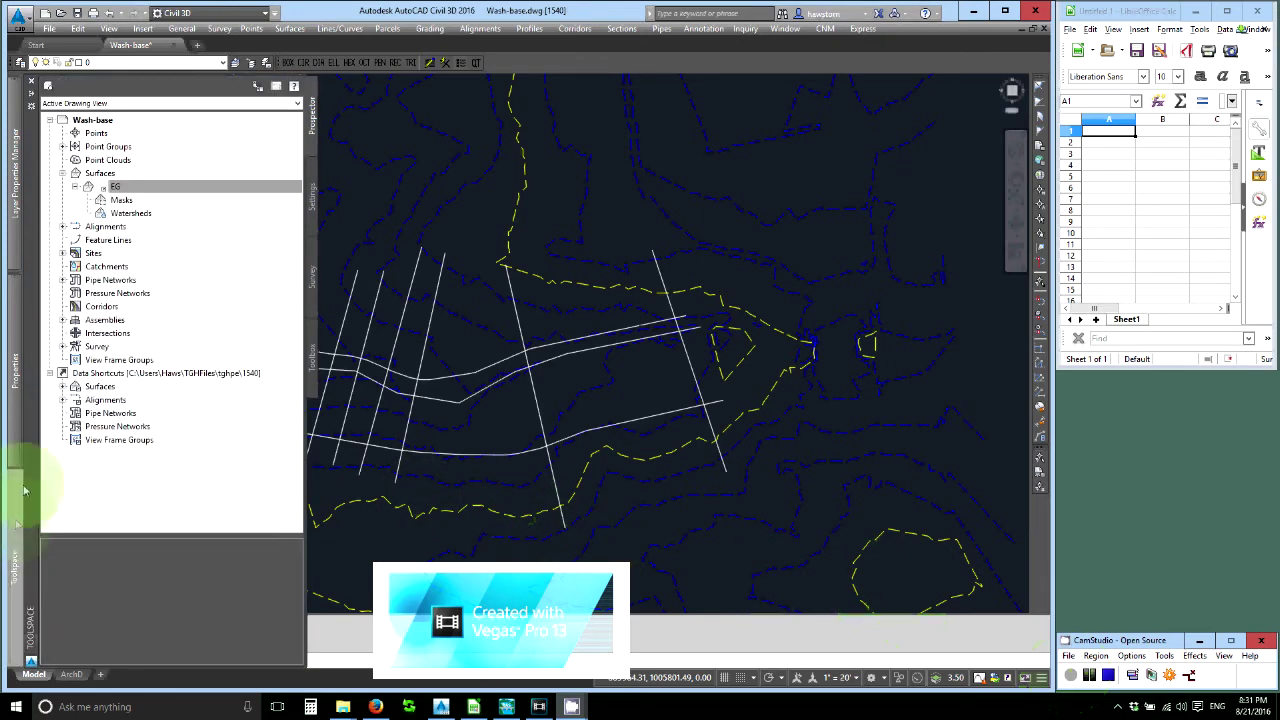
pyautogui.rightClick(120, 187)
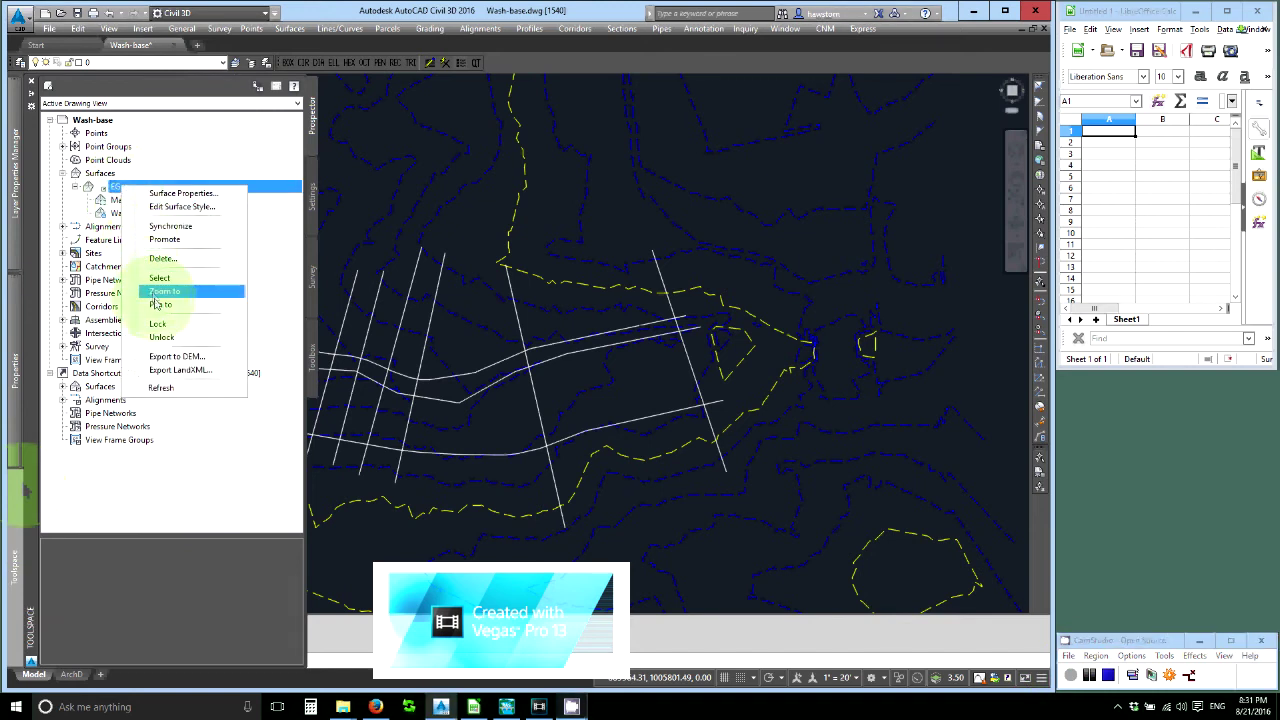
pyautogui.click(164, 357)
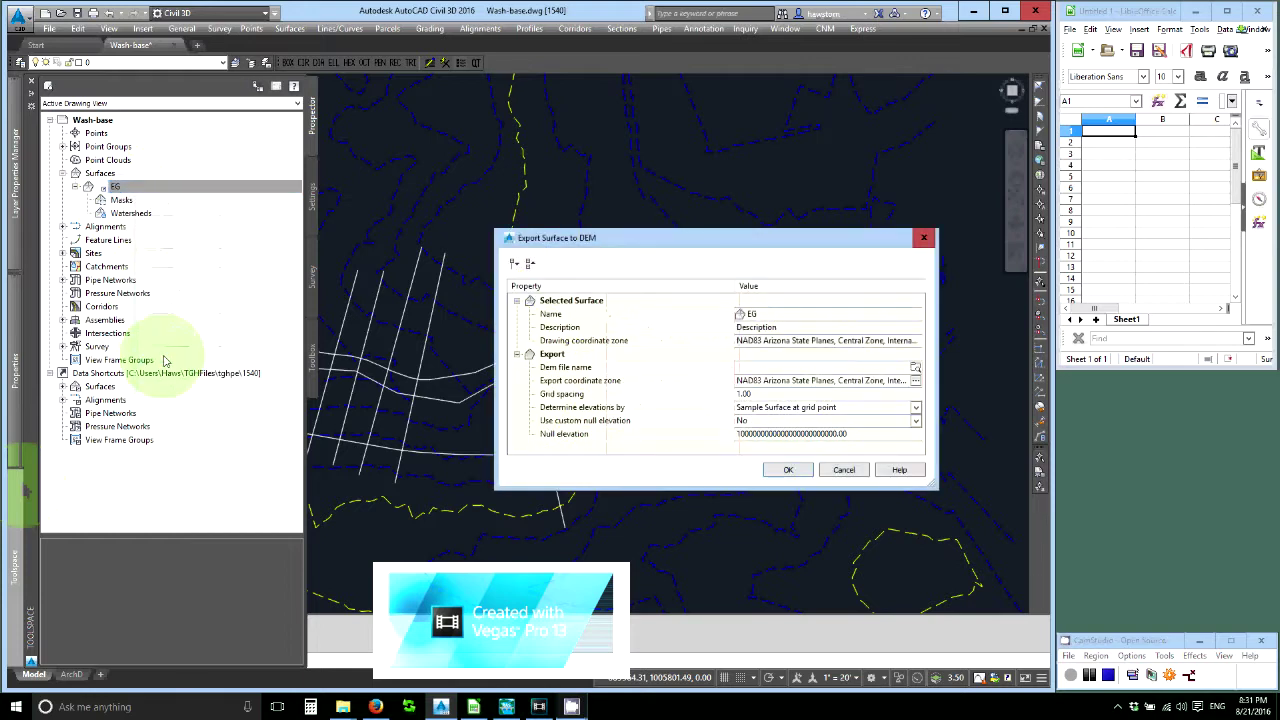
pyautogui.click(916, 370)
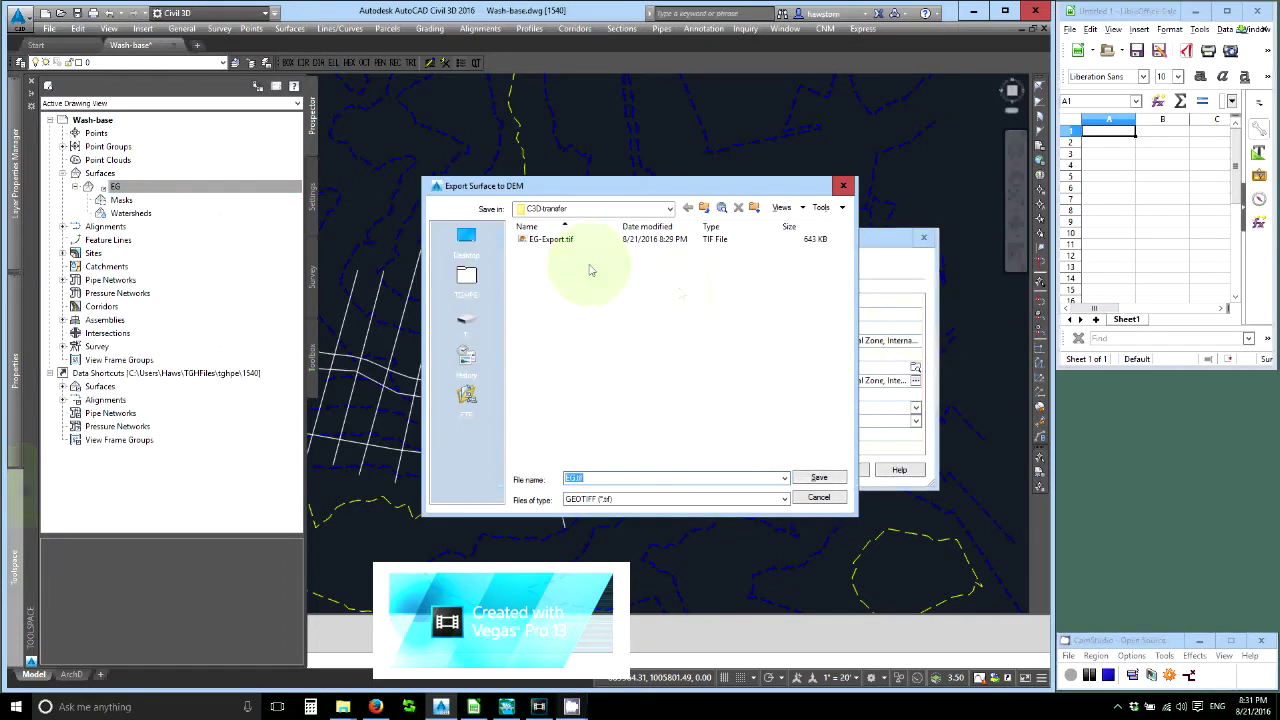
pyautogui.click(531, 243)
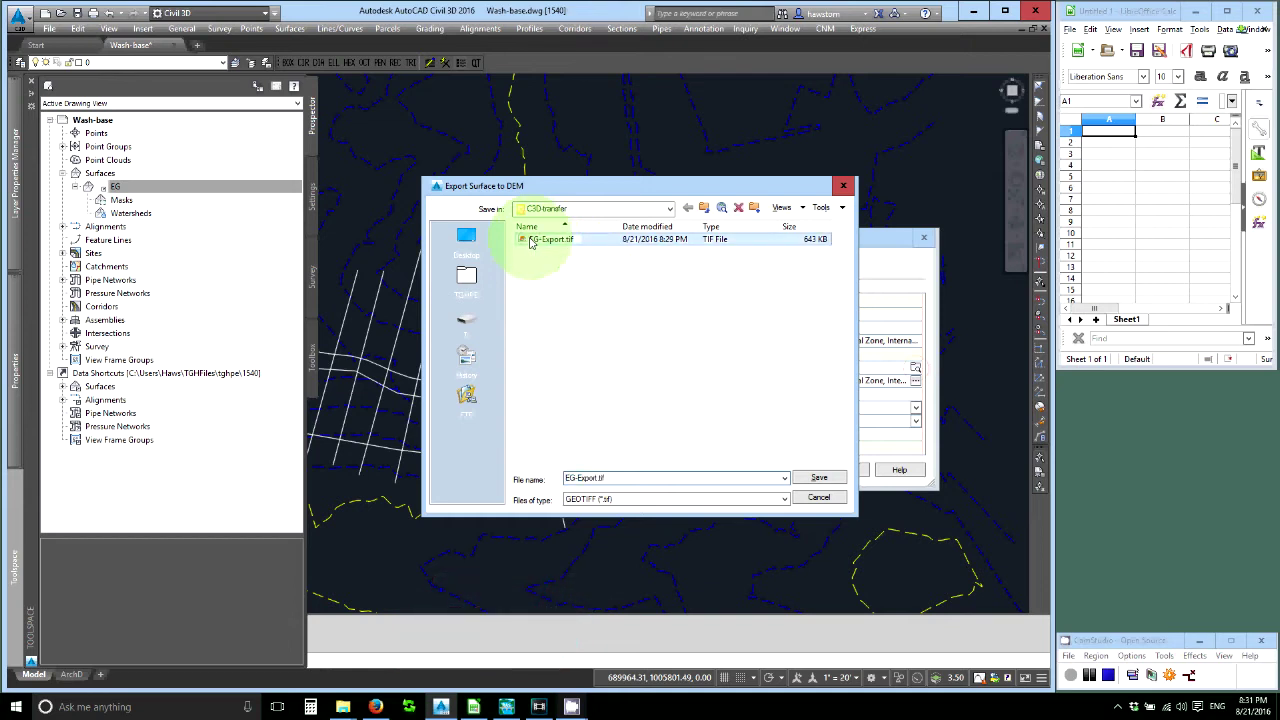
pyautogui.click(814, 477)
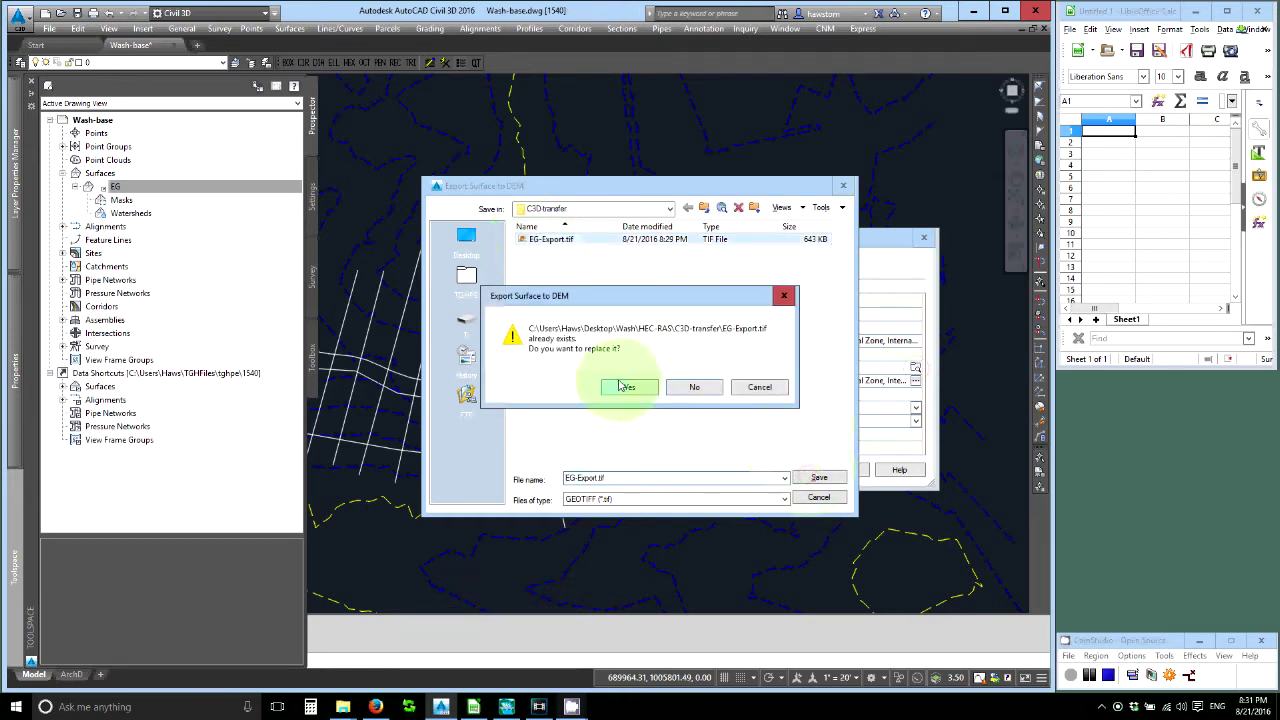
pyautogui.click(626, 392)
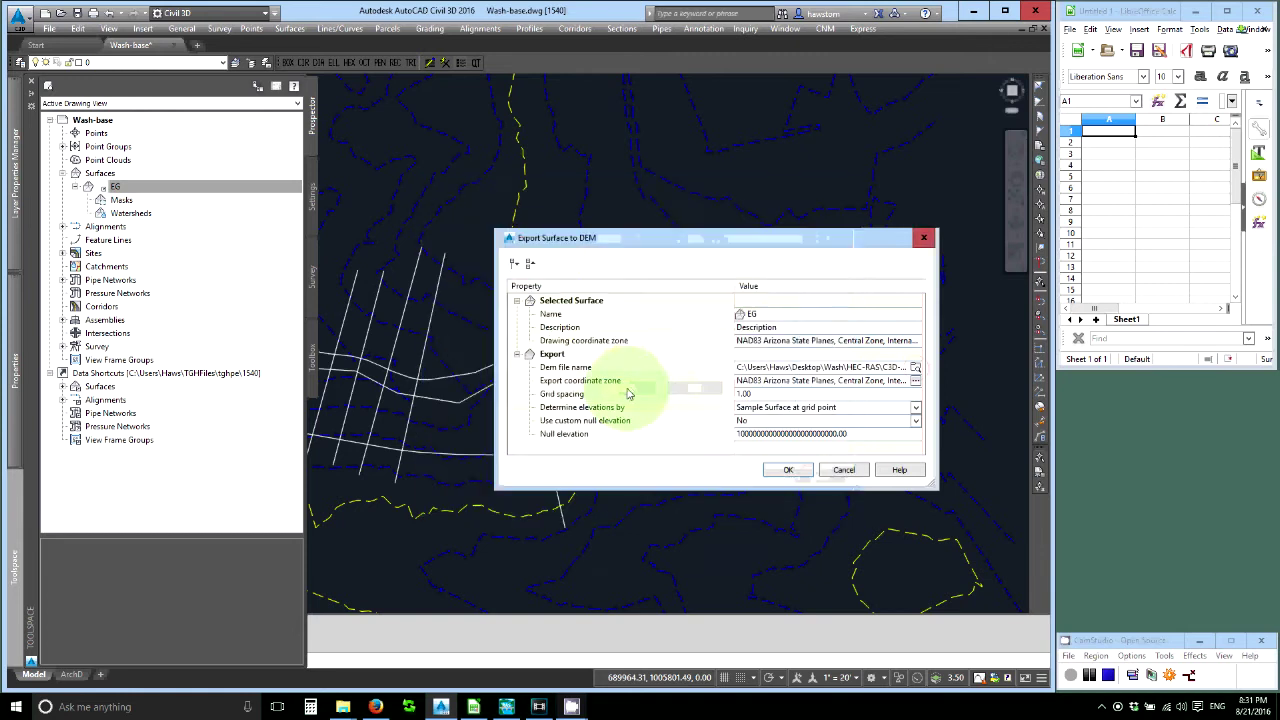
pyautogui.click(854, 394)
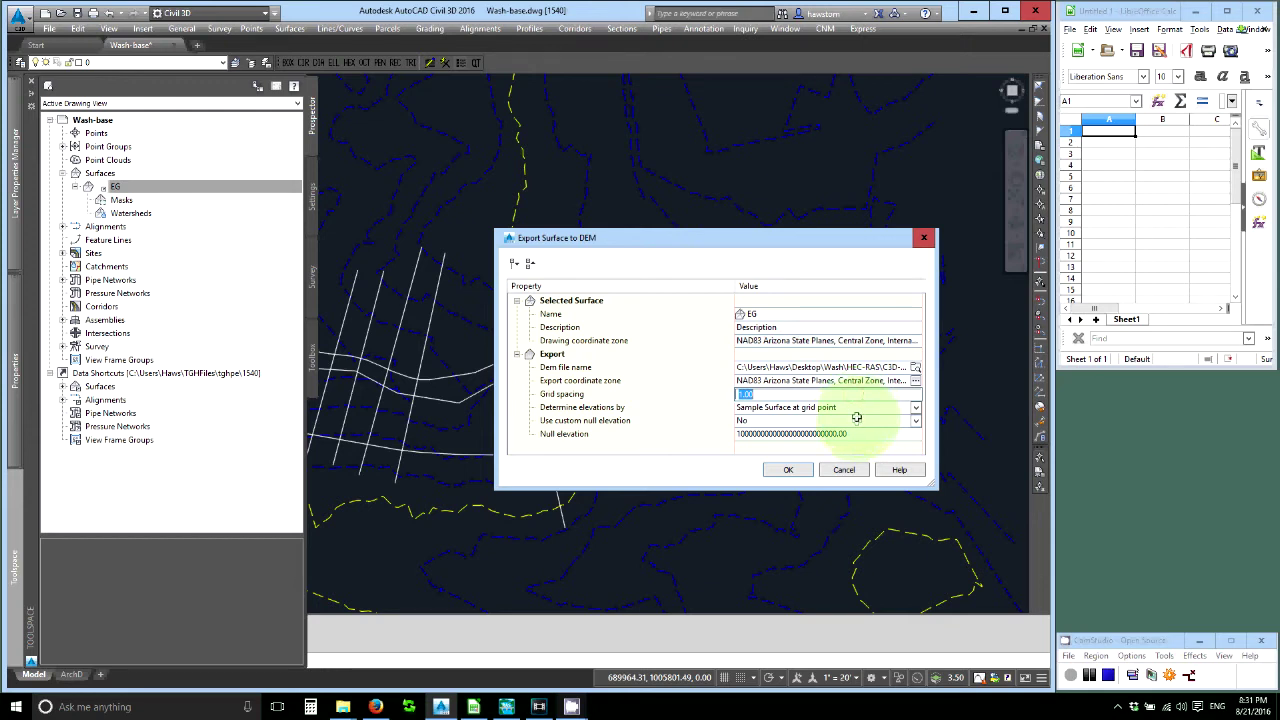
pyautogui.click(859, 408)
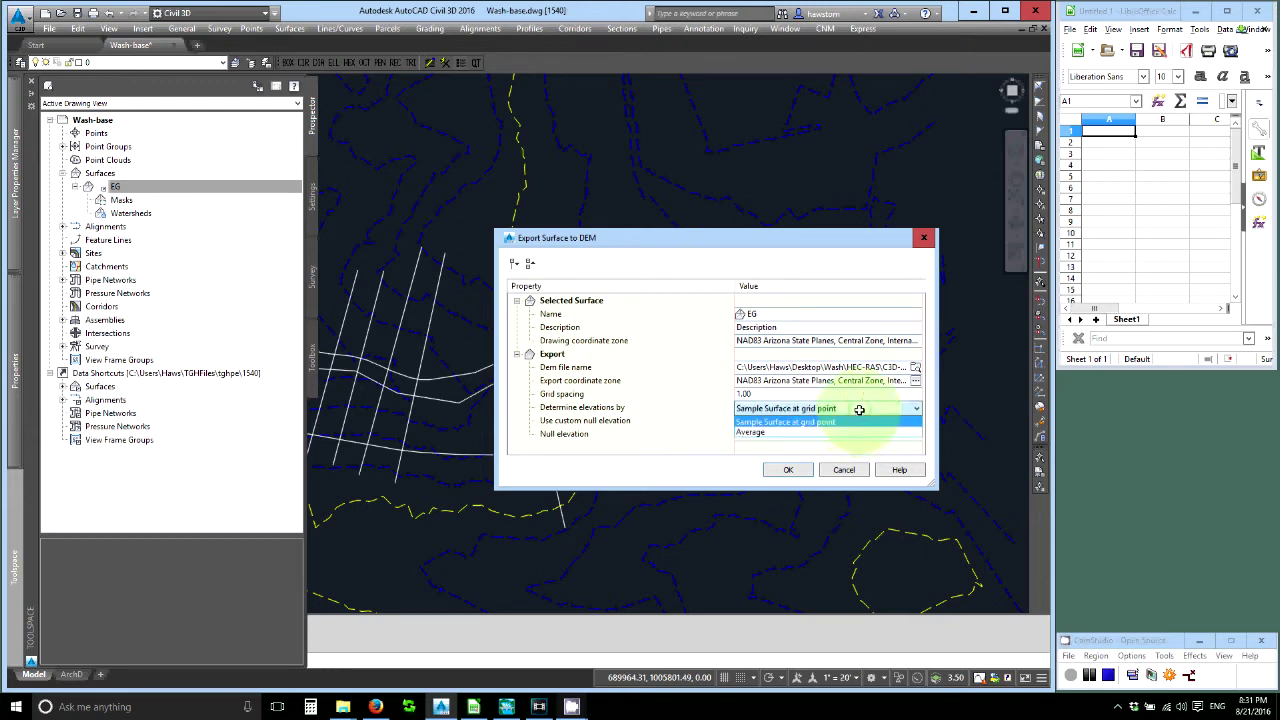
pyautogui.click(790, 434)
pyautogui.click(788, 470)
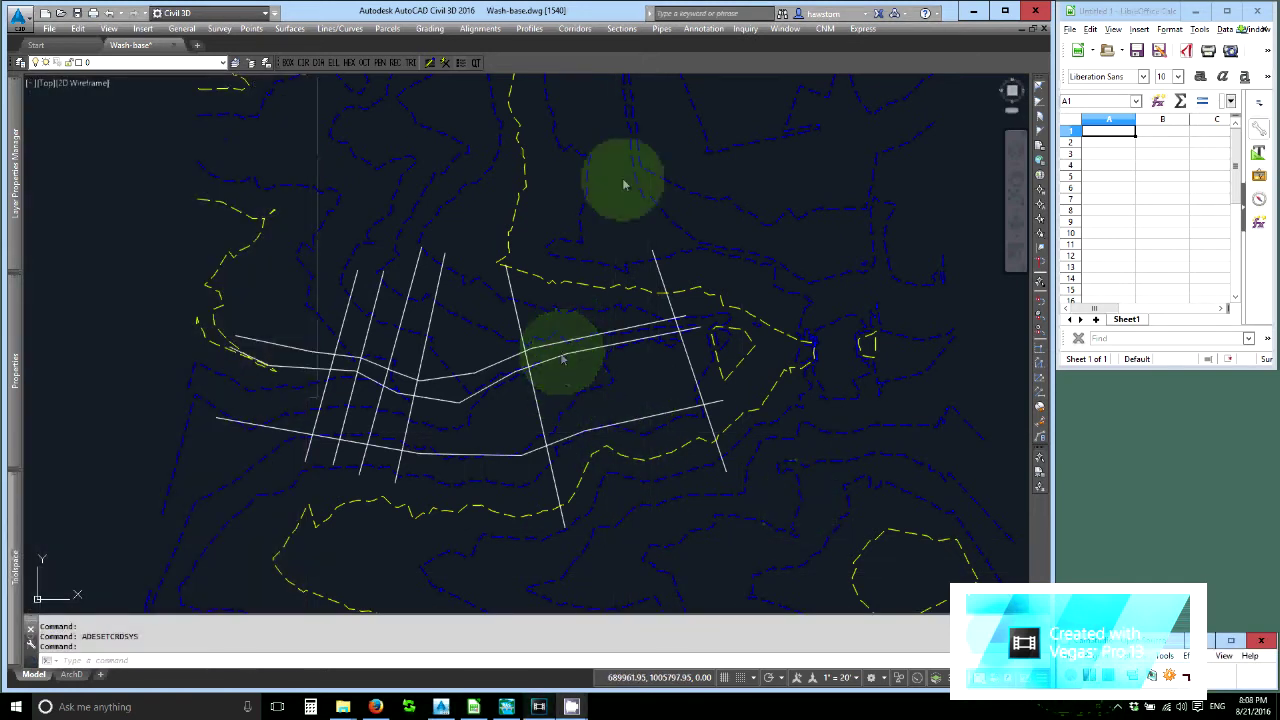
# Create the 'Wash' alignment from the centerline polyline, keeping its direction, in the HEC-RAS site.
pyautogui.click(465, 31)
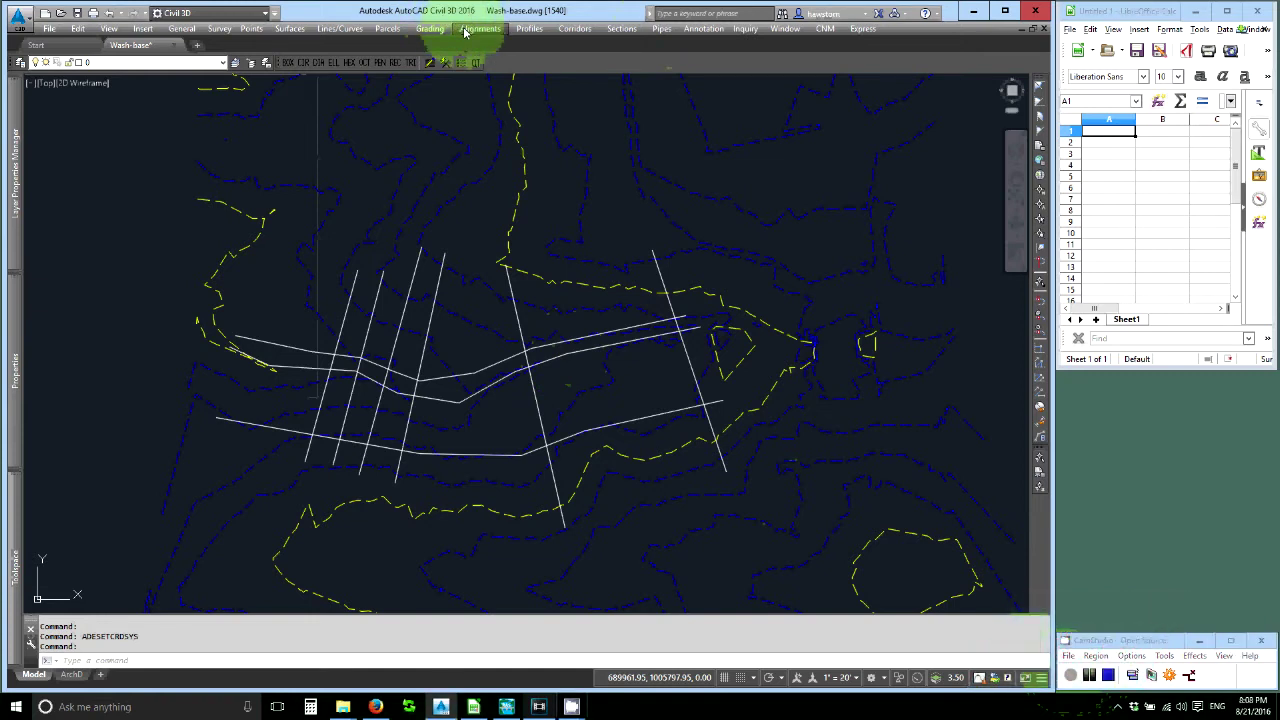
pyautogui.click(467, 31)
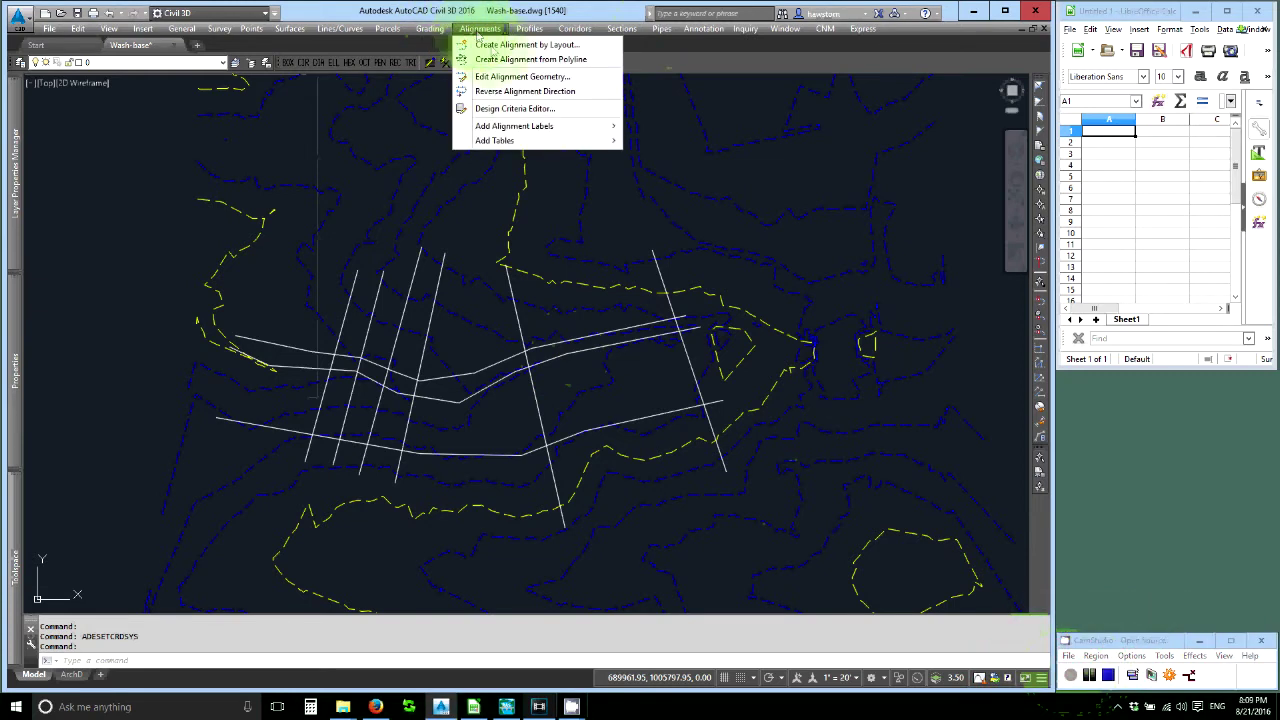
pyautogui.click(493, 61)
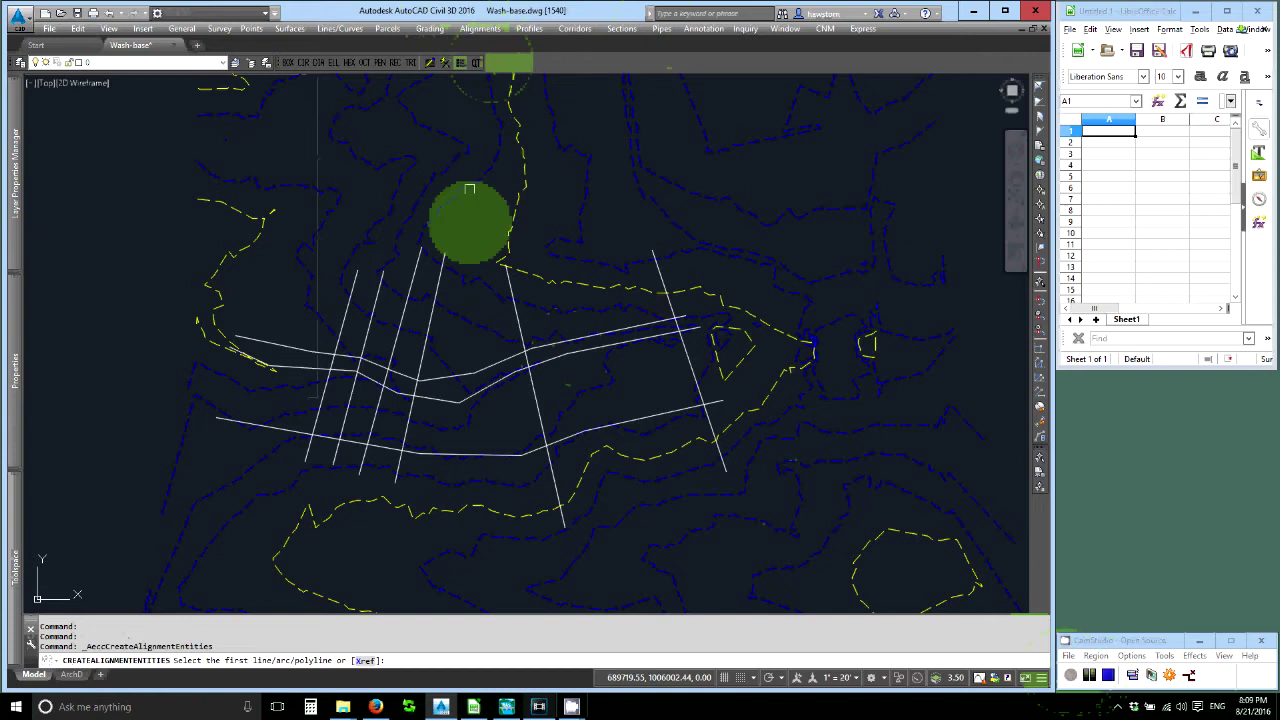
pyautogui.click(449, 401)
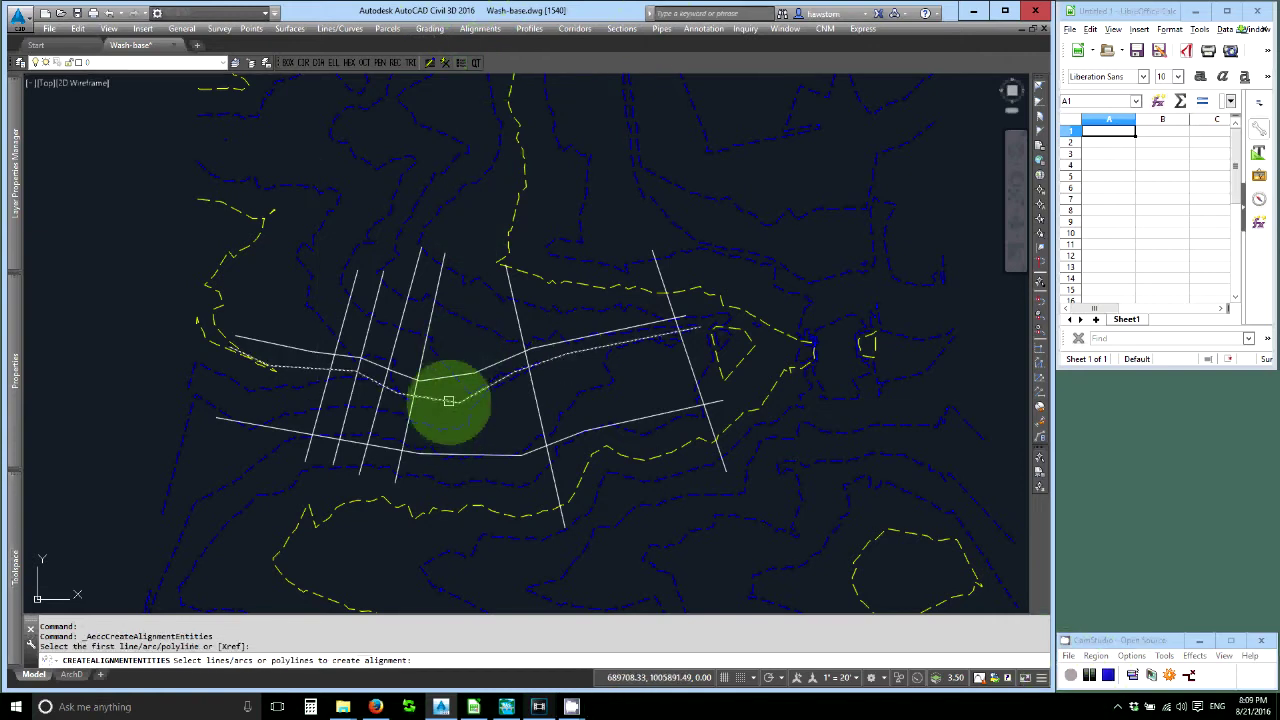
pyautogui.press('Return')
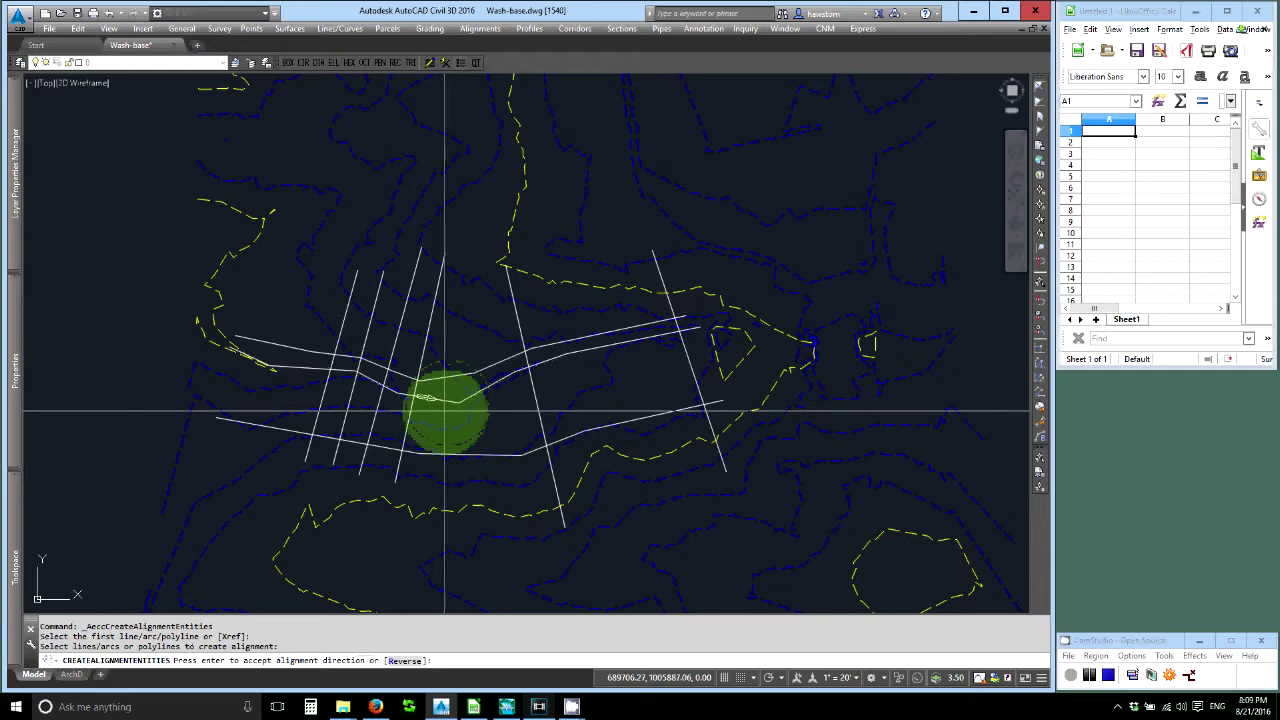
pyautogui.press('Return')
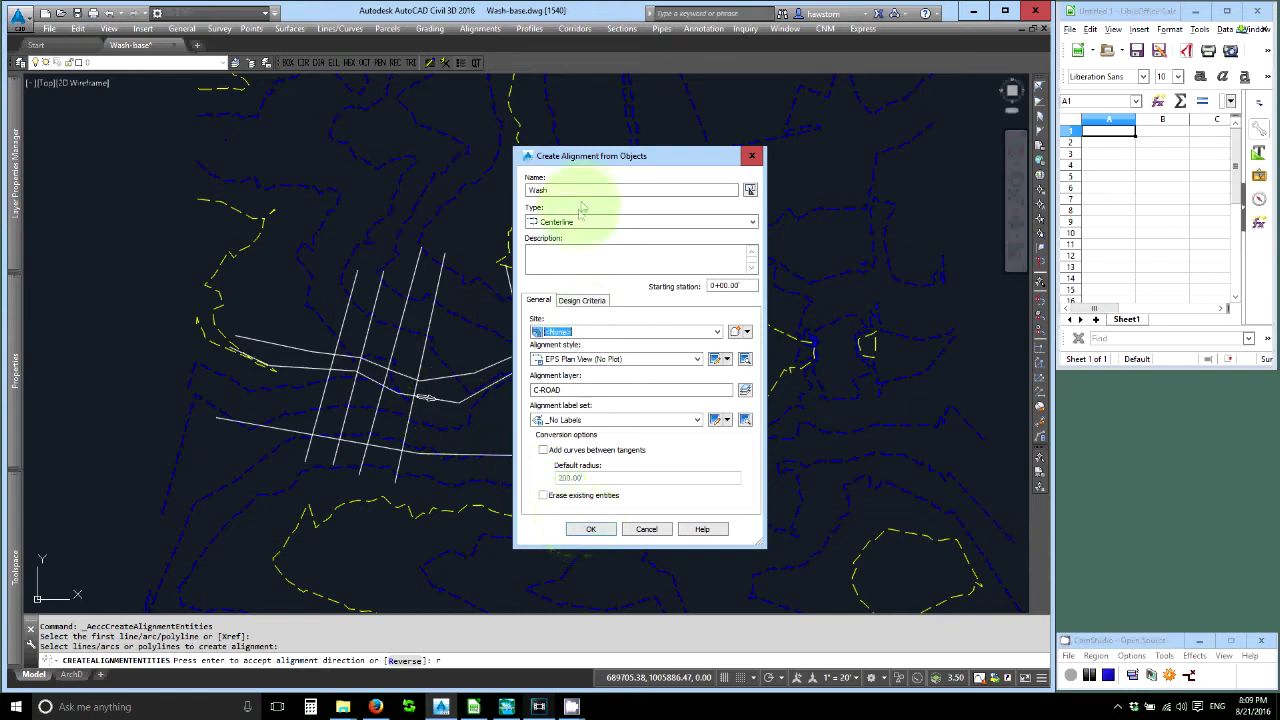
pyautogui.click(587, 332)
pyautogui.click(587, 338)
pyautogui.click(587, 338)
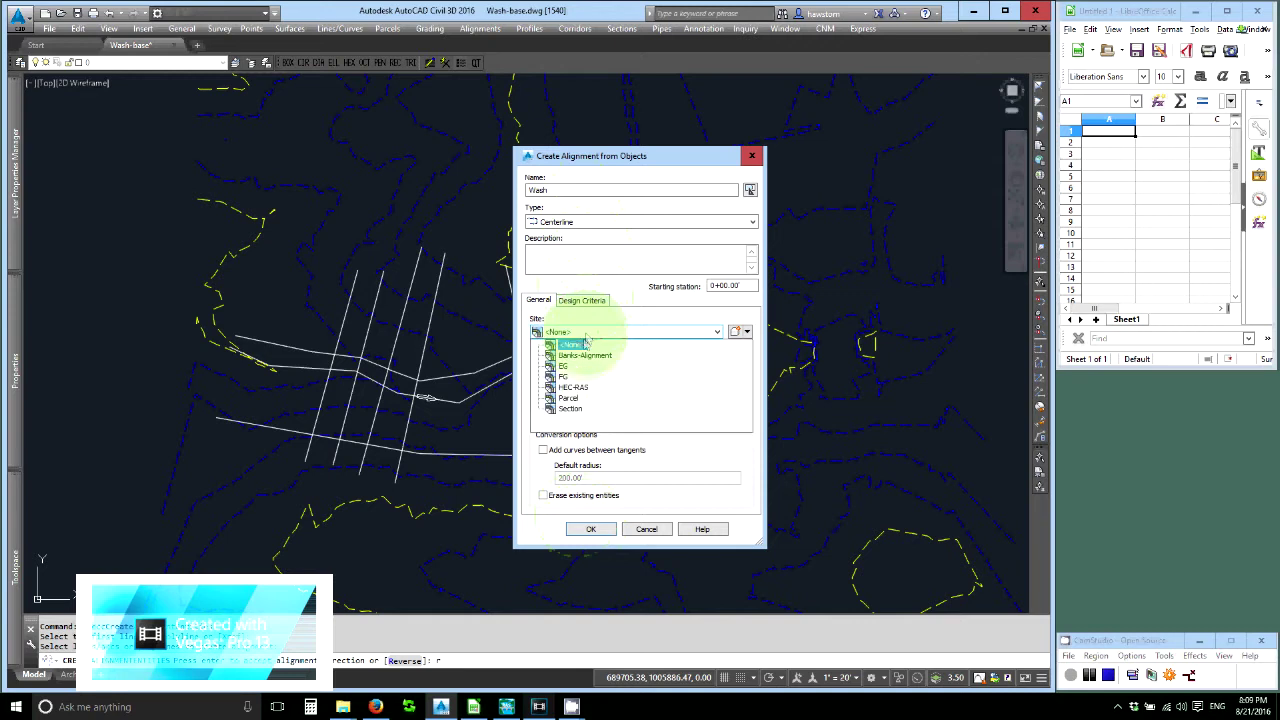
pyautogui.click(572, 381)
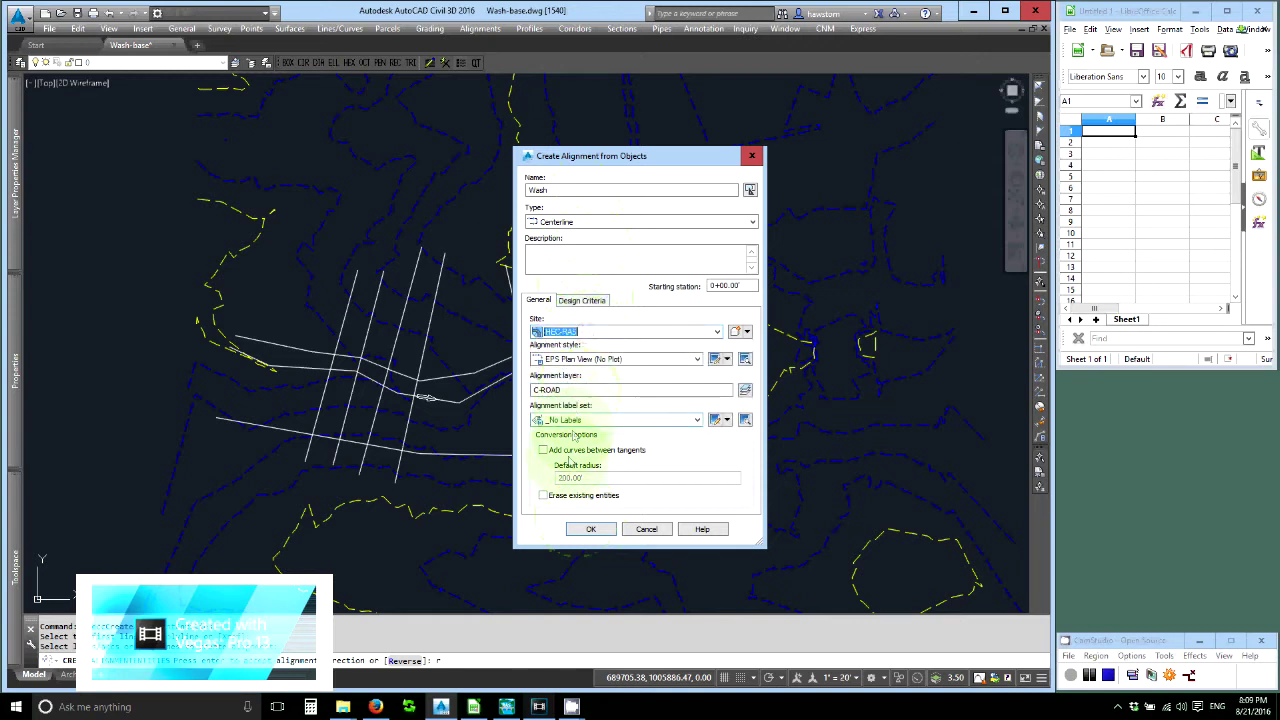
pyautogui.click(592, 532)
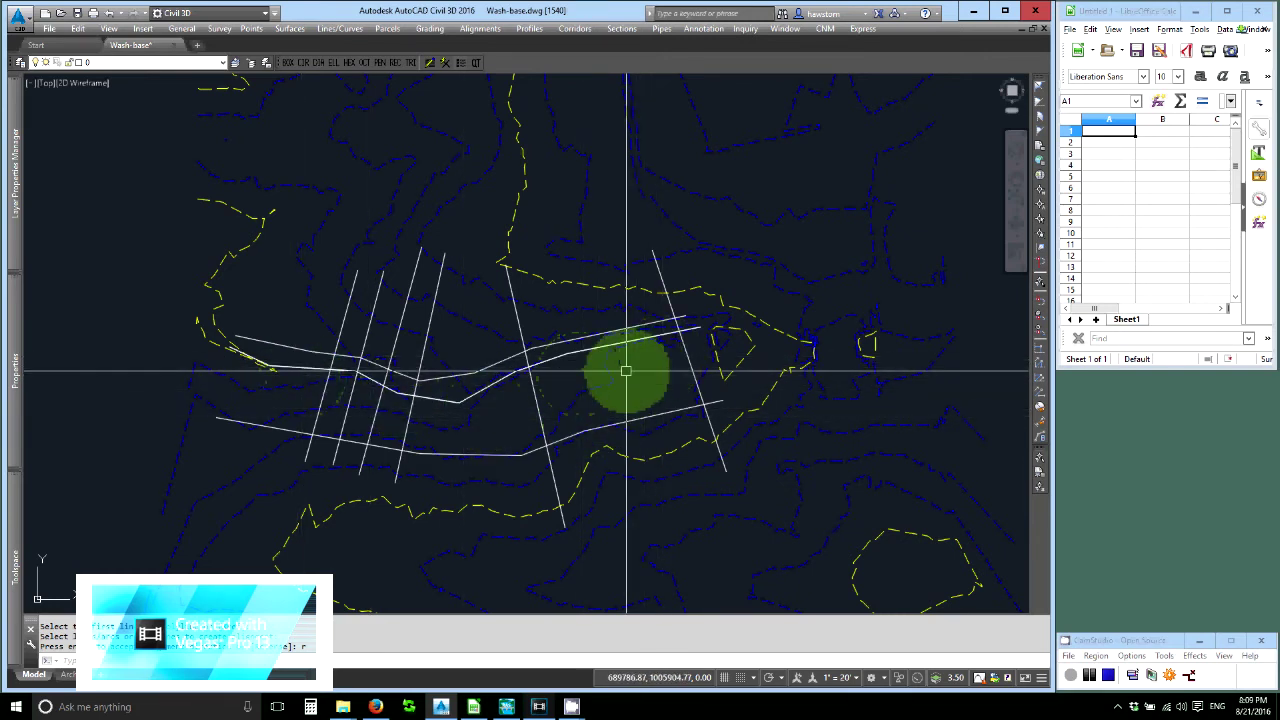
# Start sample lines along the Wash alignment in a new group named 'Hic-RAS'.
pyautogui.click(611, 29)
pyautogui.click(620, 43)
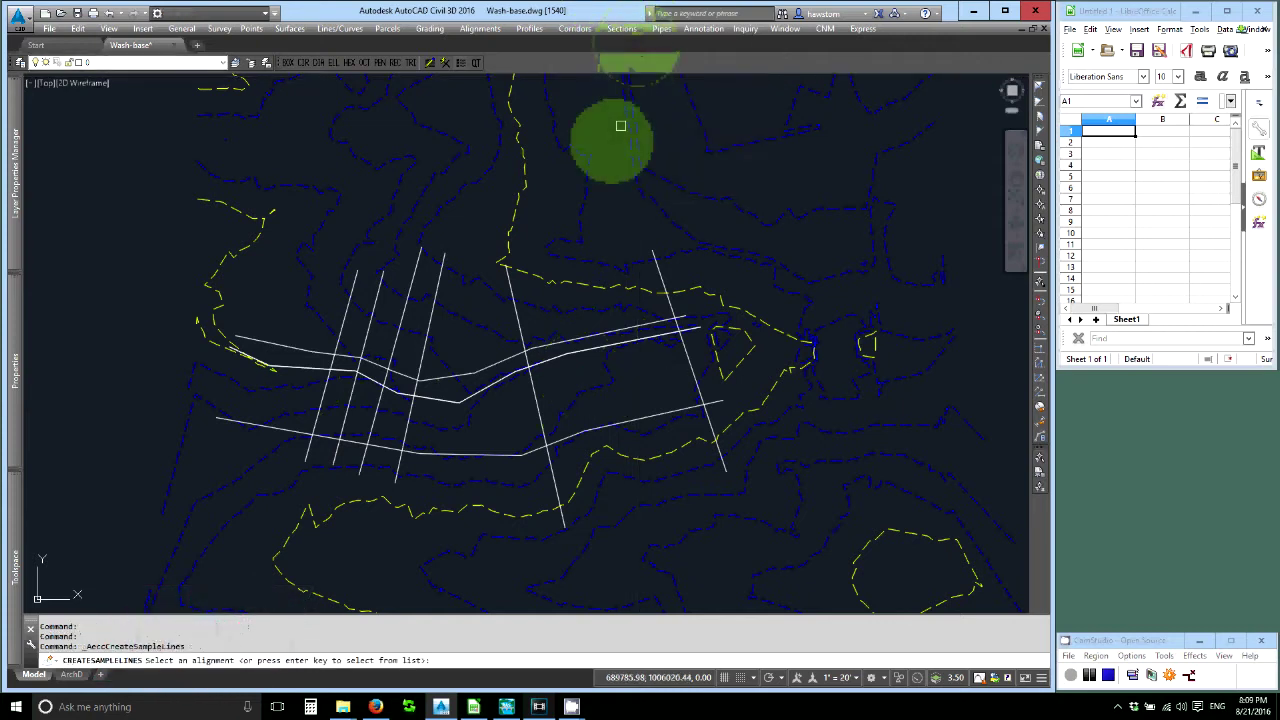
pyautogui.click(547, 355)
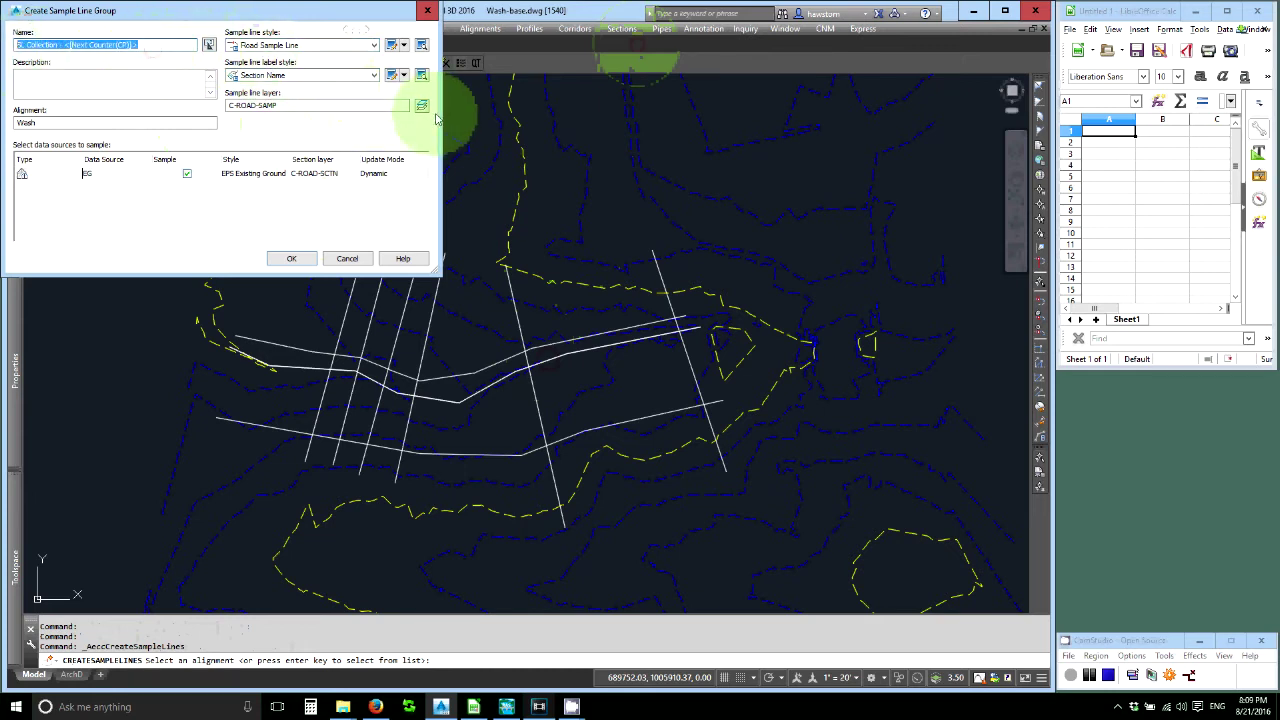
pyautogui.write('Hi')
pyautogui.write('c')
pyautogui.write('-RAS Sections')
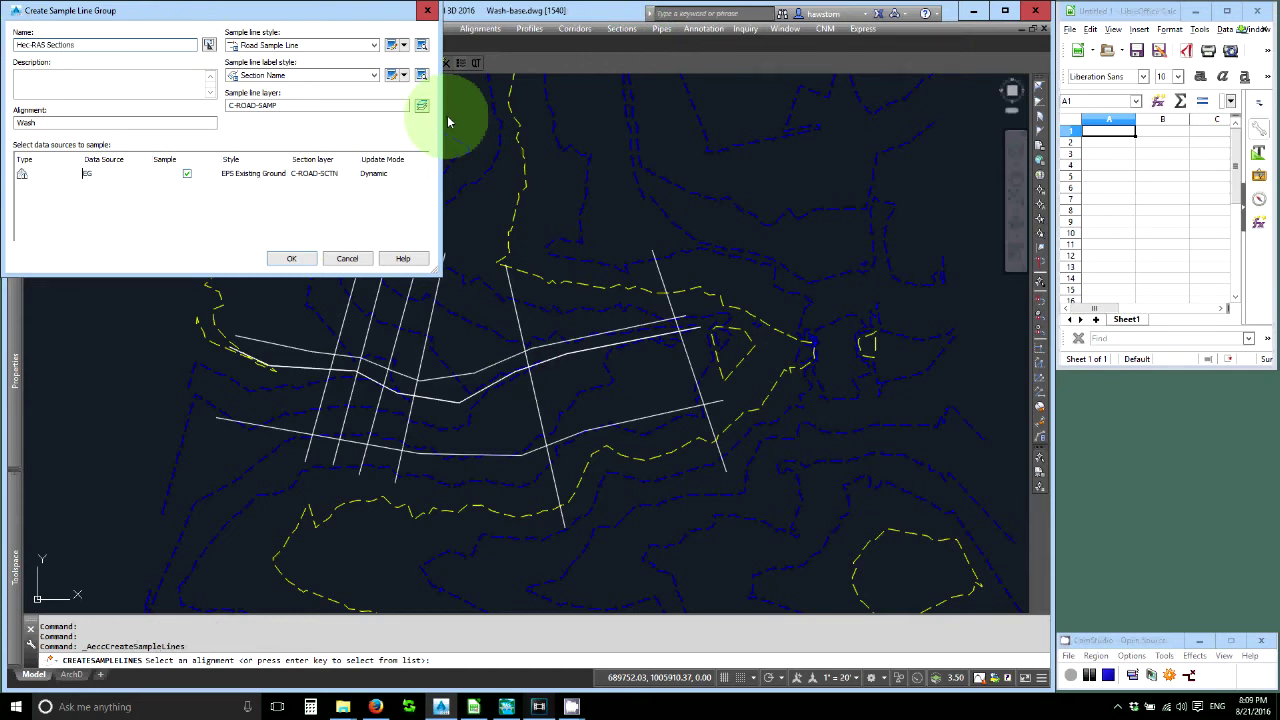
pyautogui.press('Return')
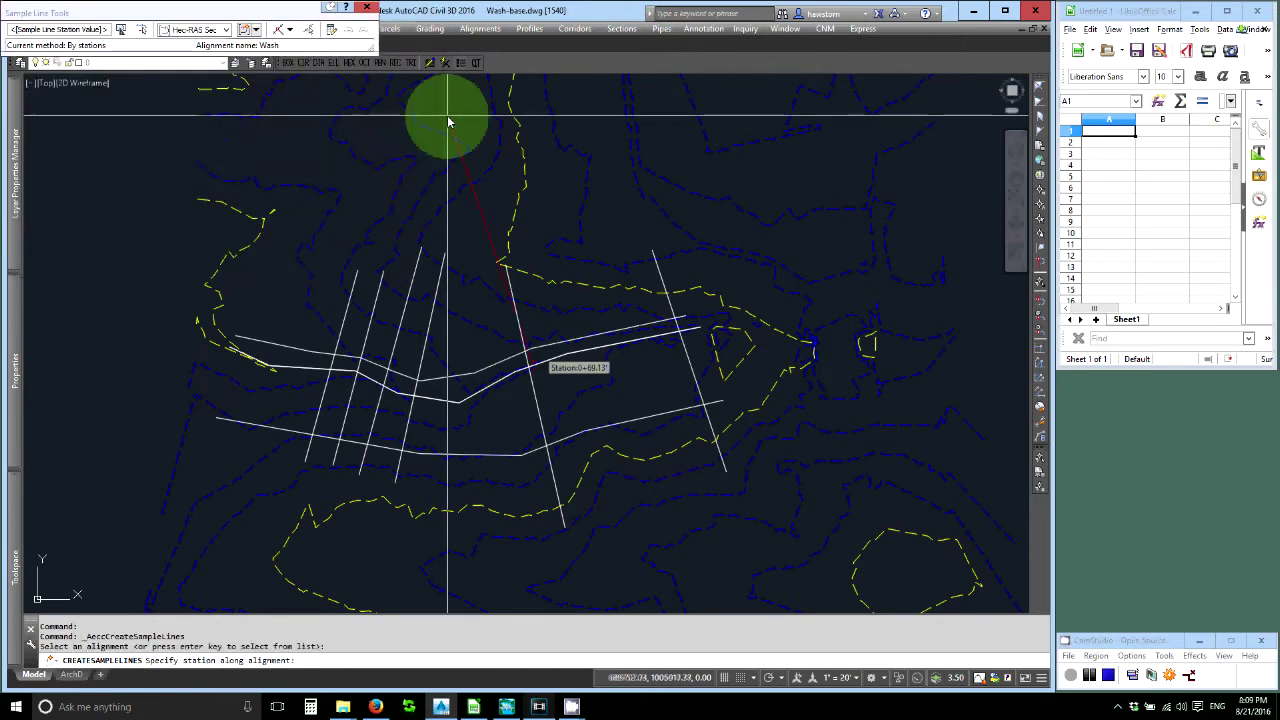
# Turn the six cross-section polylines, crossing-selected, into sample lines.
pyautogui.click(292, 30)
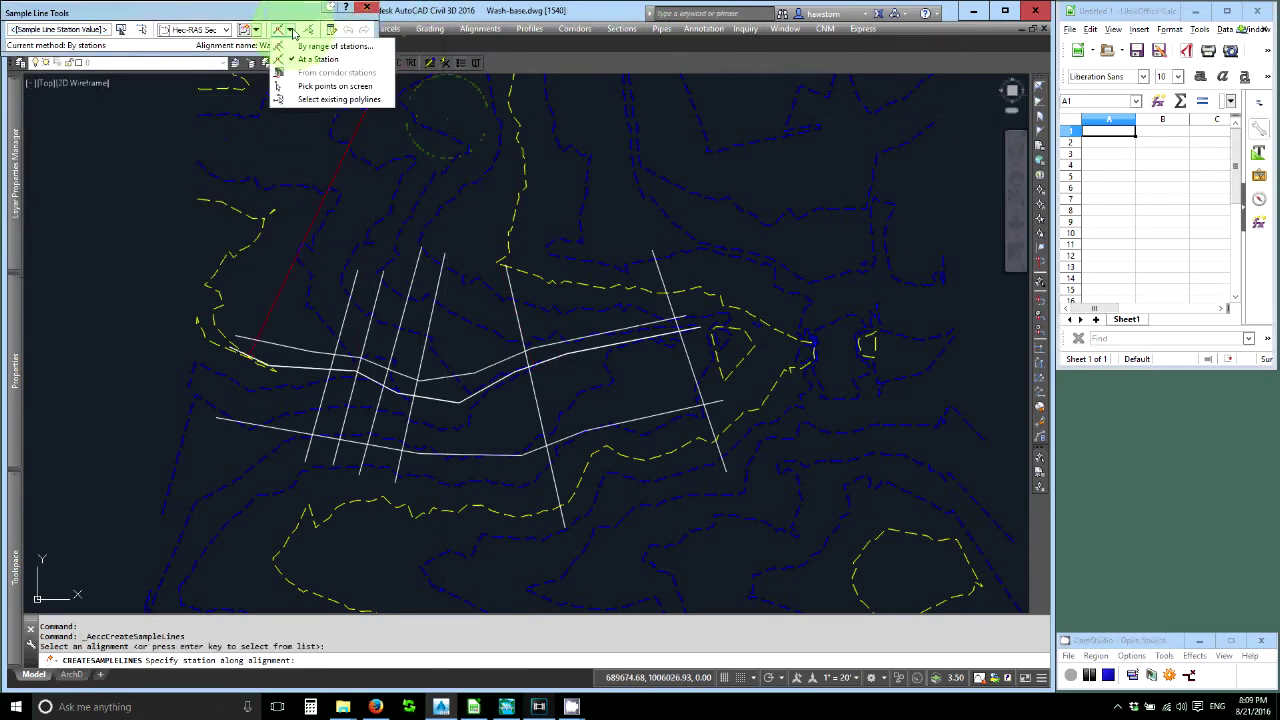
pyautogui.click(302, 101)
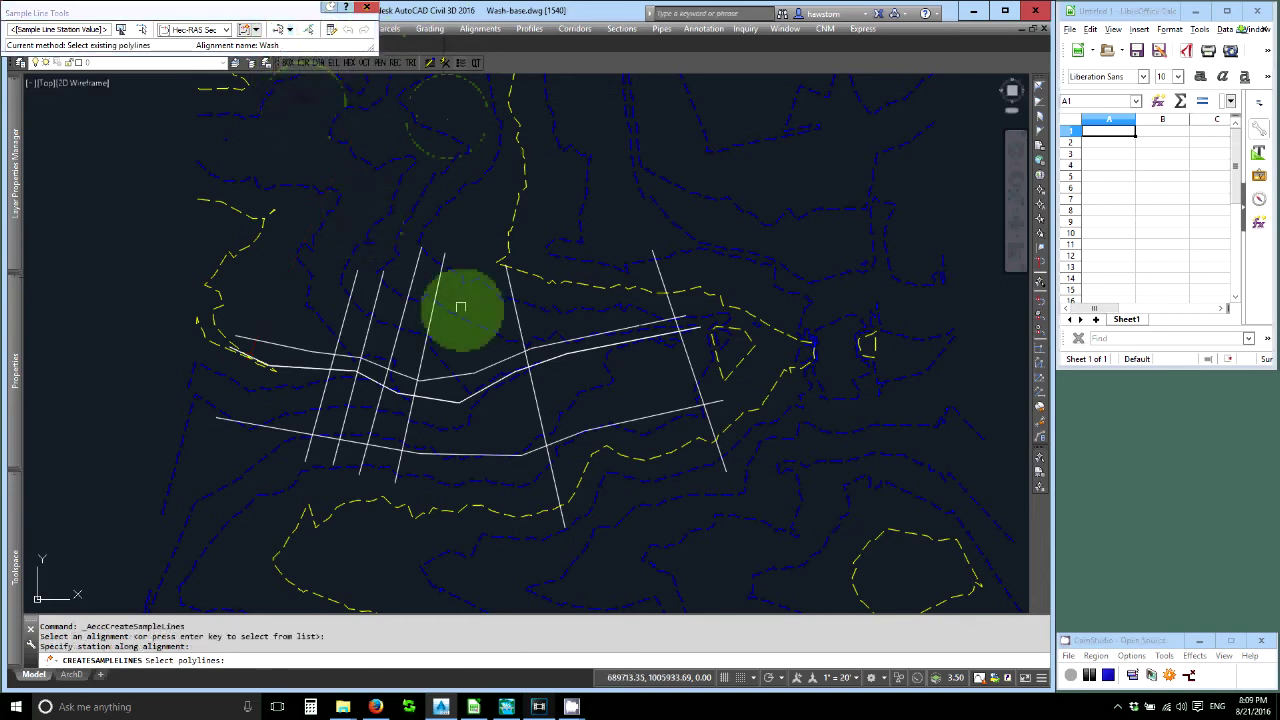
pyautogui.write('c')
pyautogui.press('Return')
pyautogui.click(695, 268)
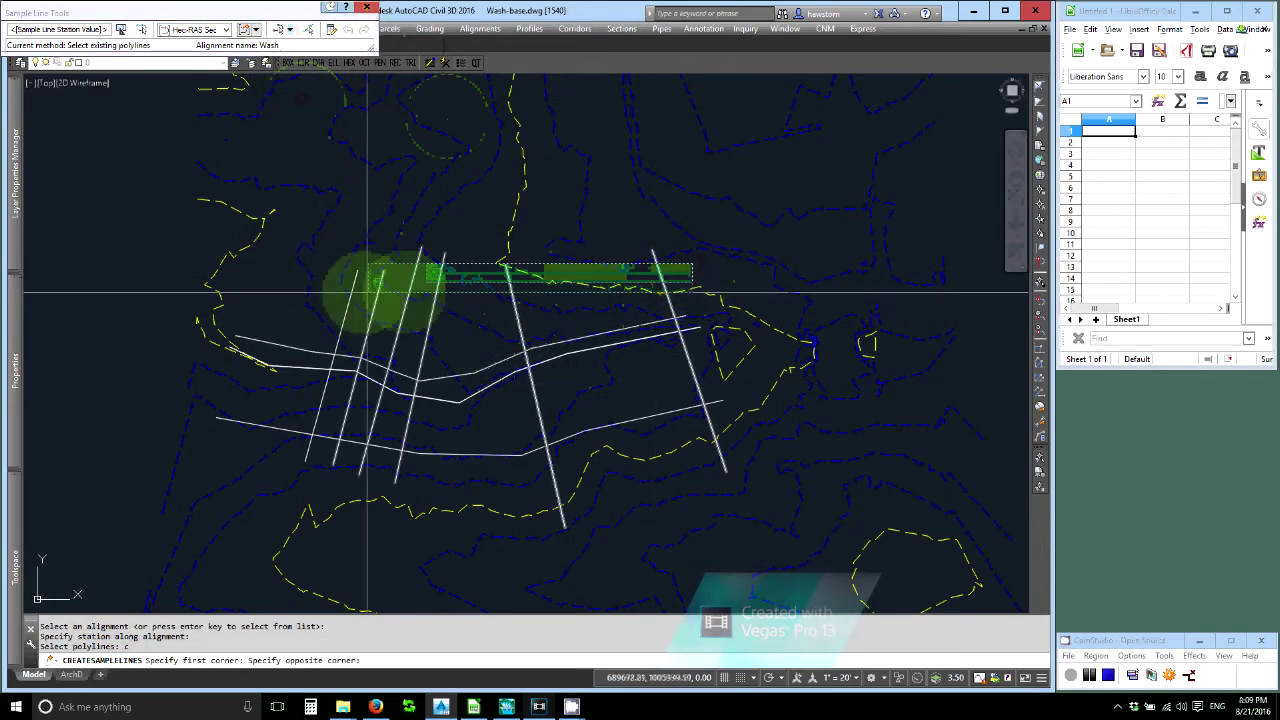
pyautogui.click(331, 290)
pyautogui.press('Return')
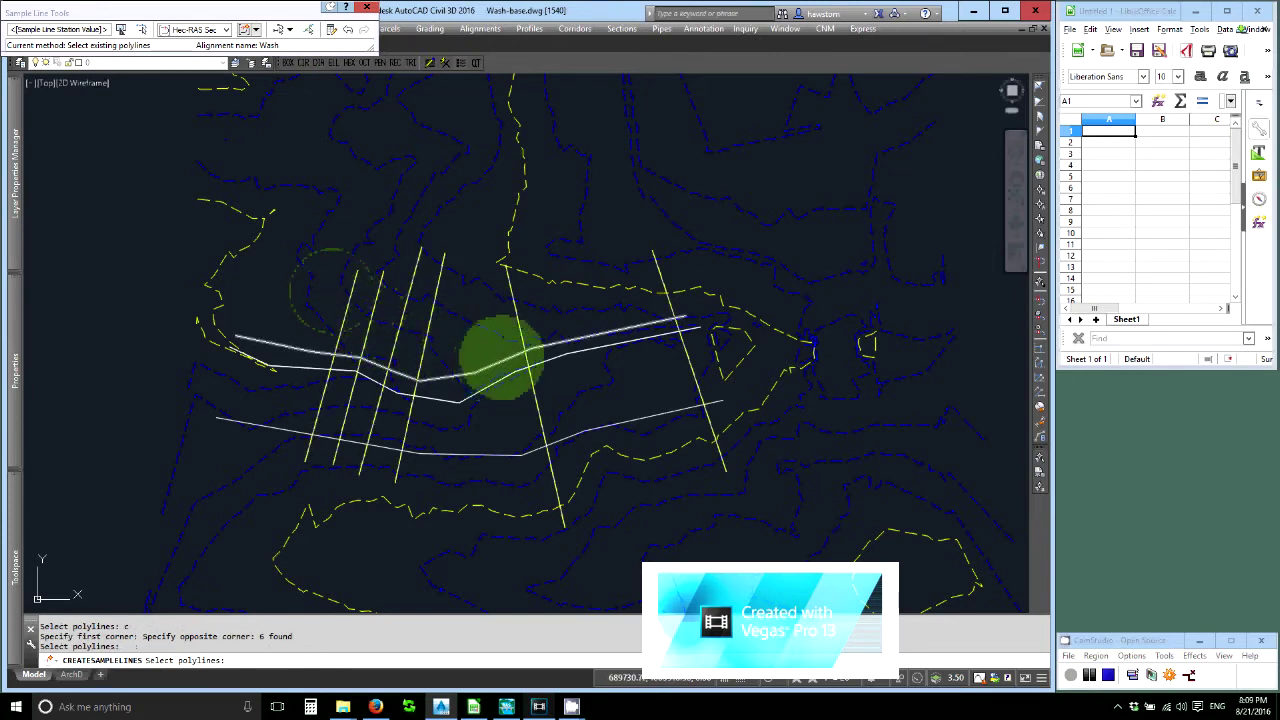
pyautogui.click(370, 10)
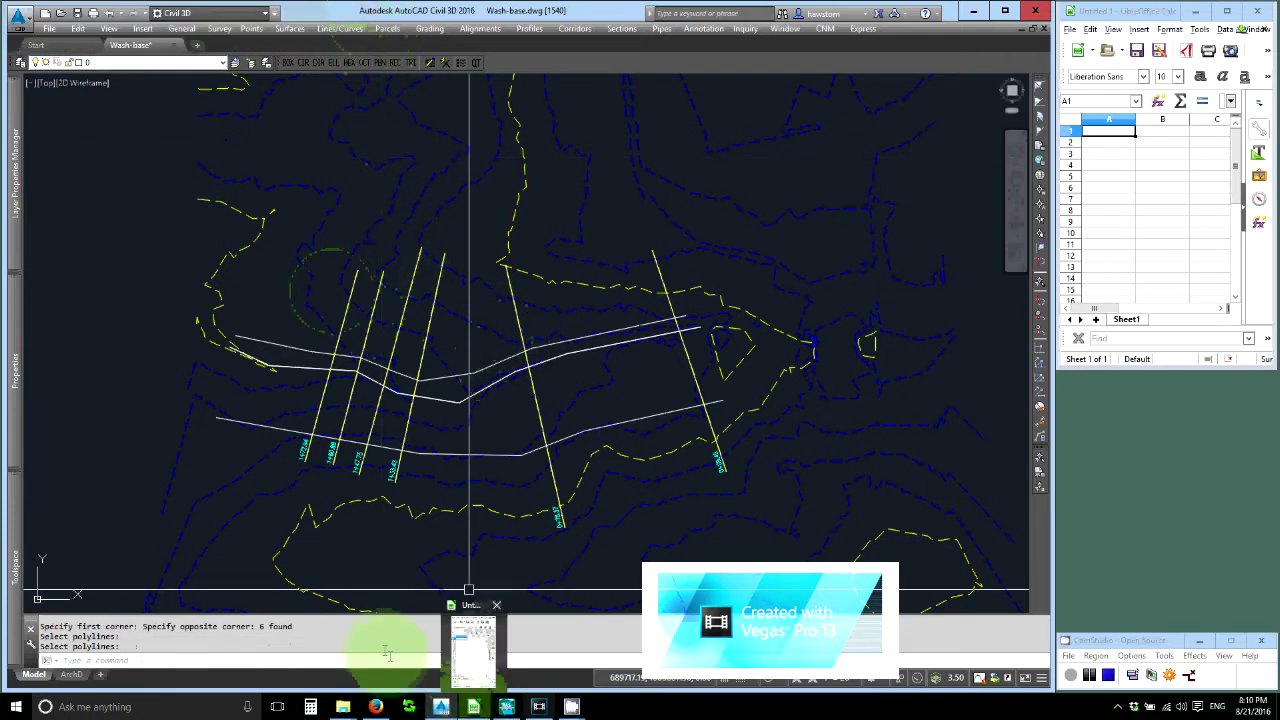
# Run the HEC-RAS export command and set its site to HEC-RAS.
pyautogui.write('exporthecraas')
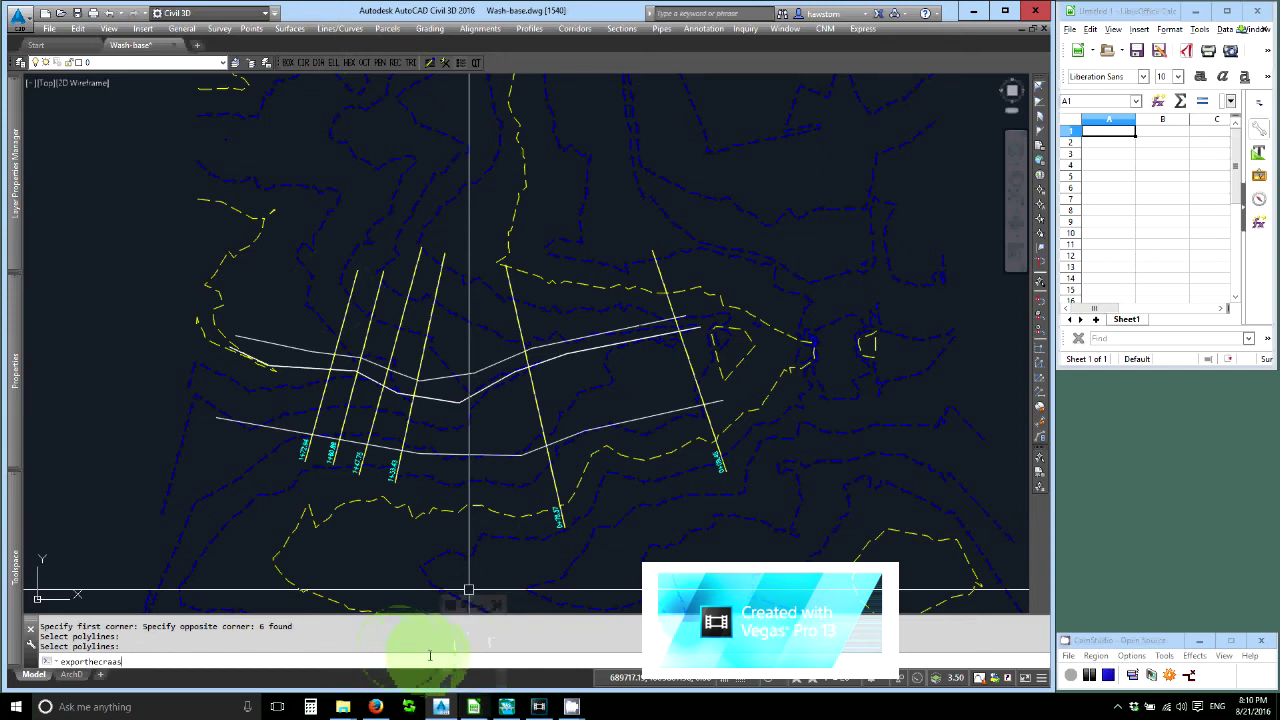
pyautogui.press('Return')
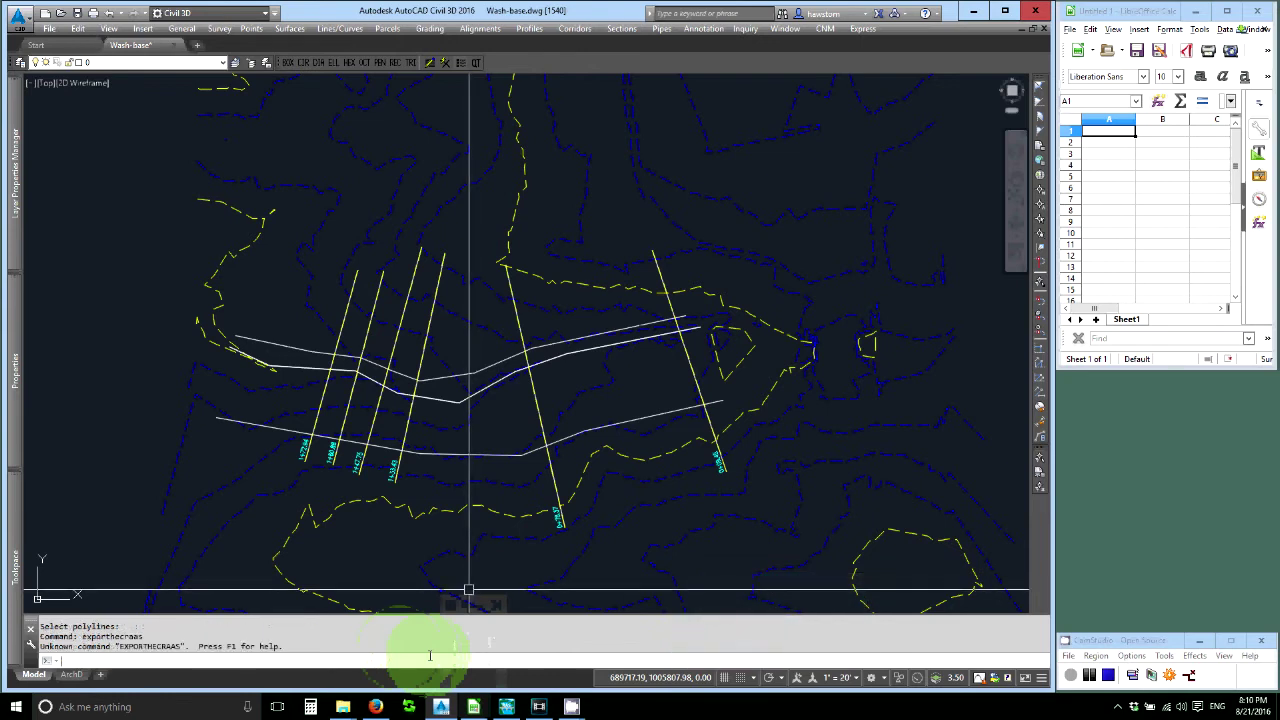
pyautogui.press('Up')
pyautogui.press('Return')
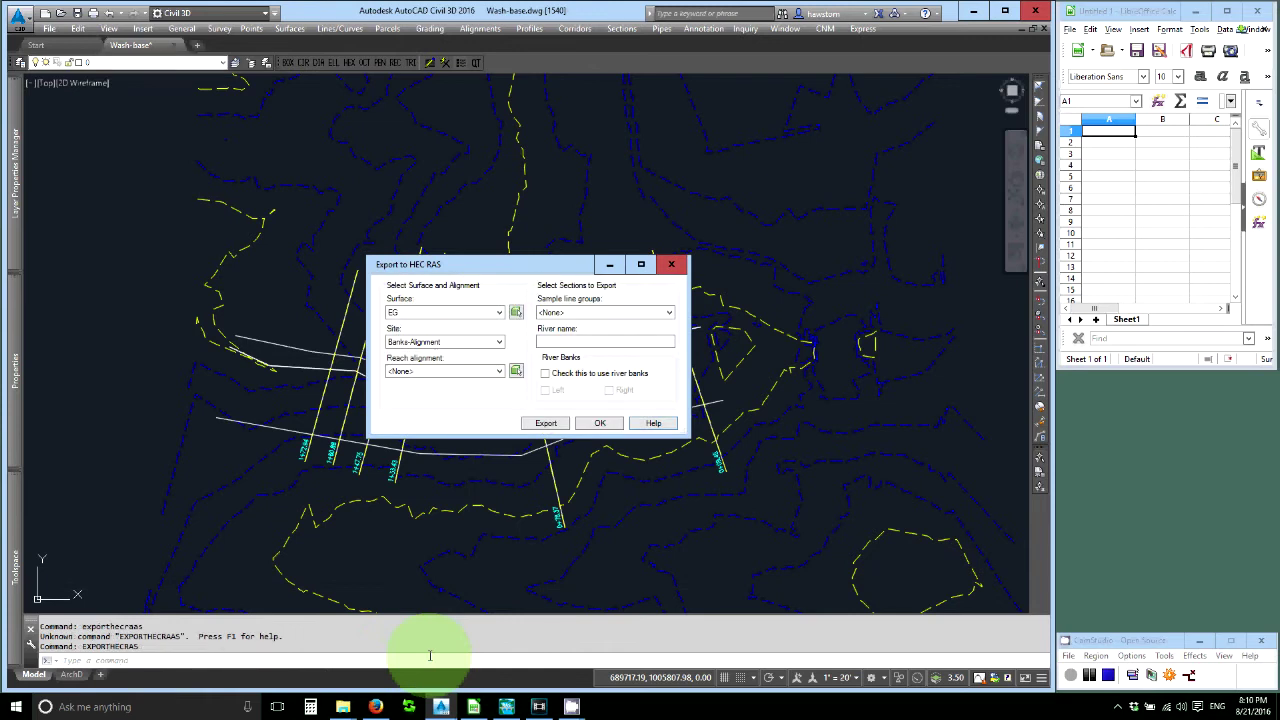
pyautogui.click(478, 344)
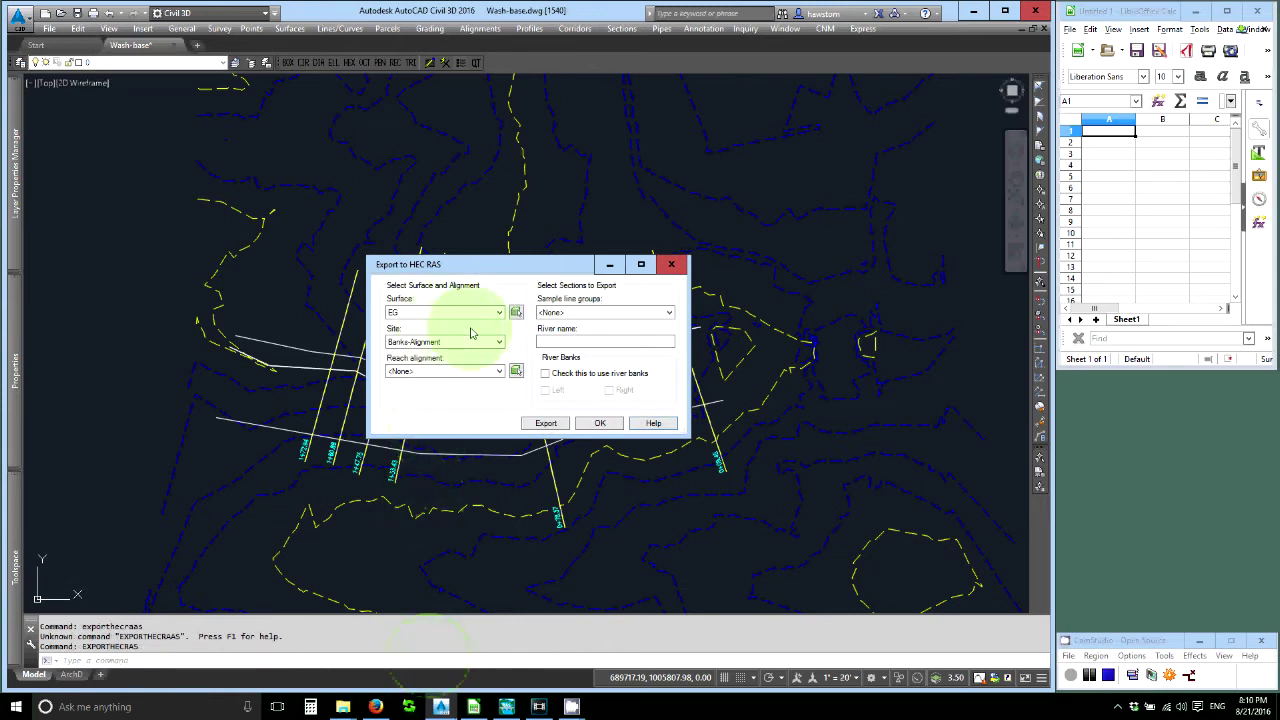
pyautogui.click(438, 386)
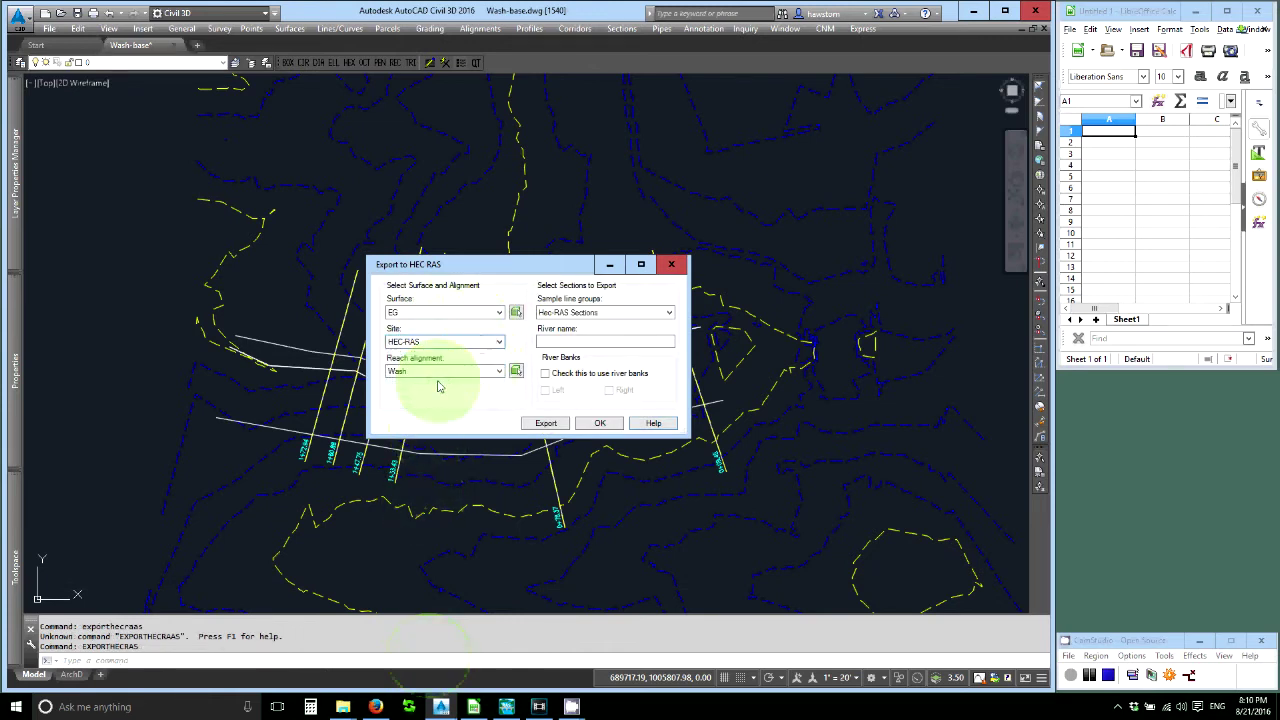
# Name the river Wash, assign the lower and upper white polylines as left and right banks, and export.
pyautogui.click(577, 340)
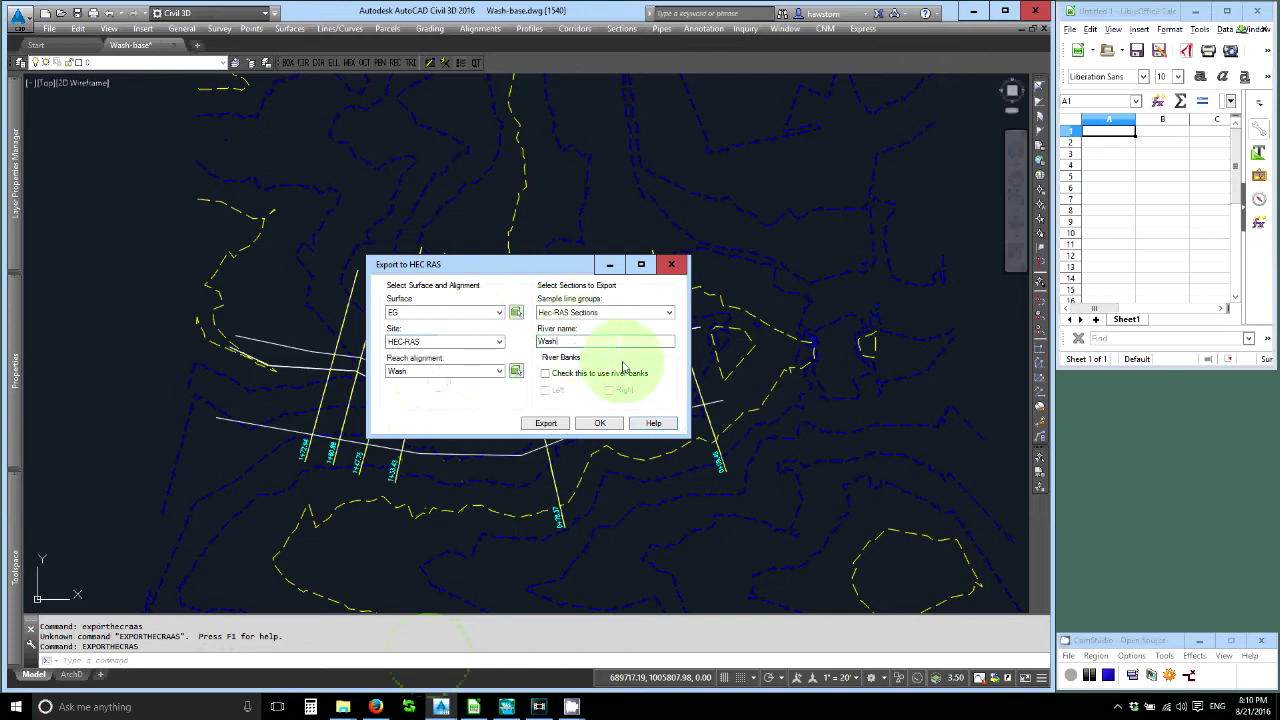
pyautogui.click(546, 373)
pyautogui.click(547, 393)
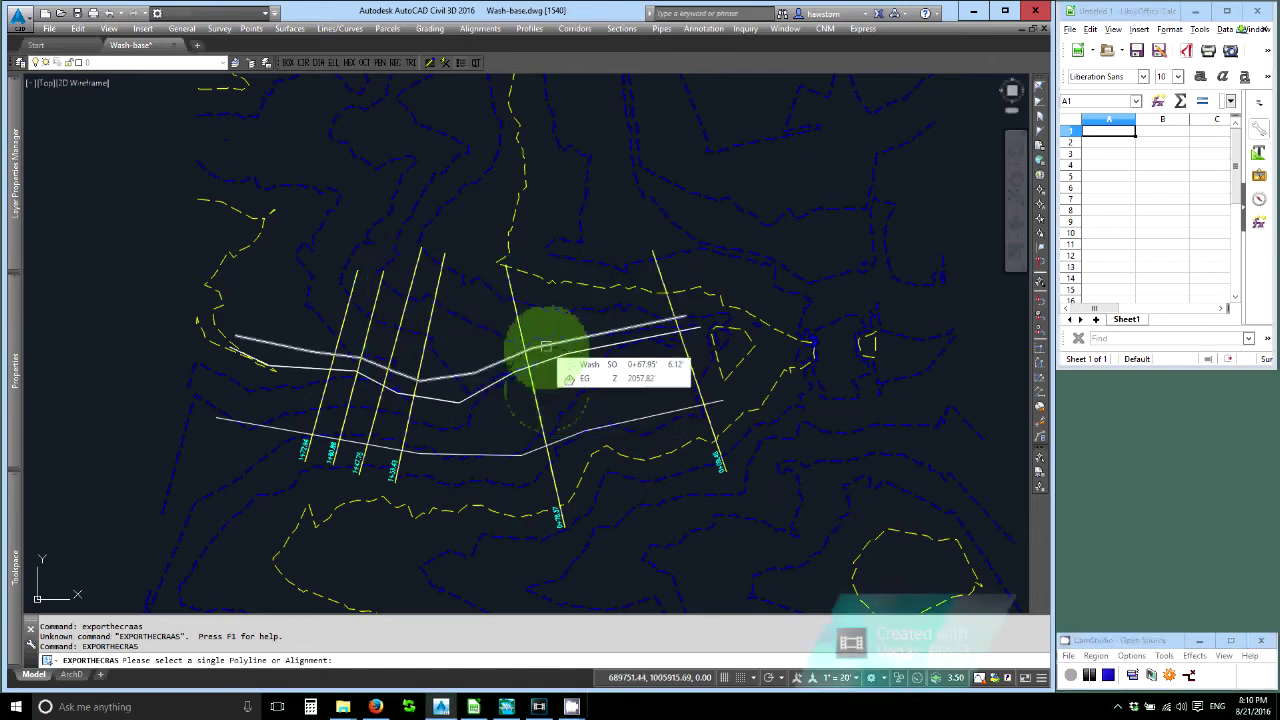
pyautogui.click(560, 438)
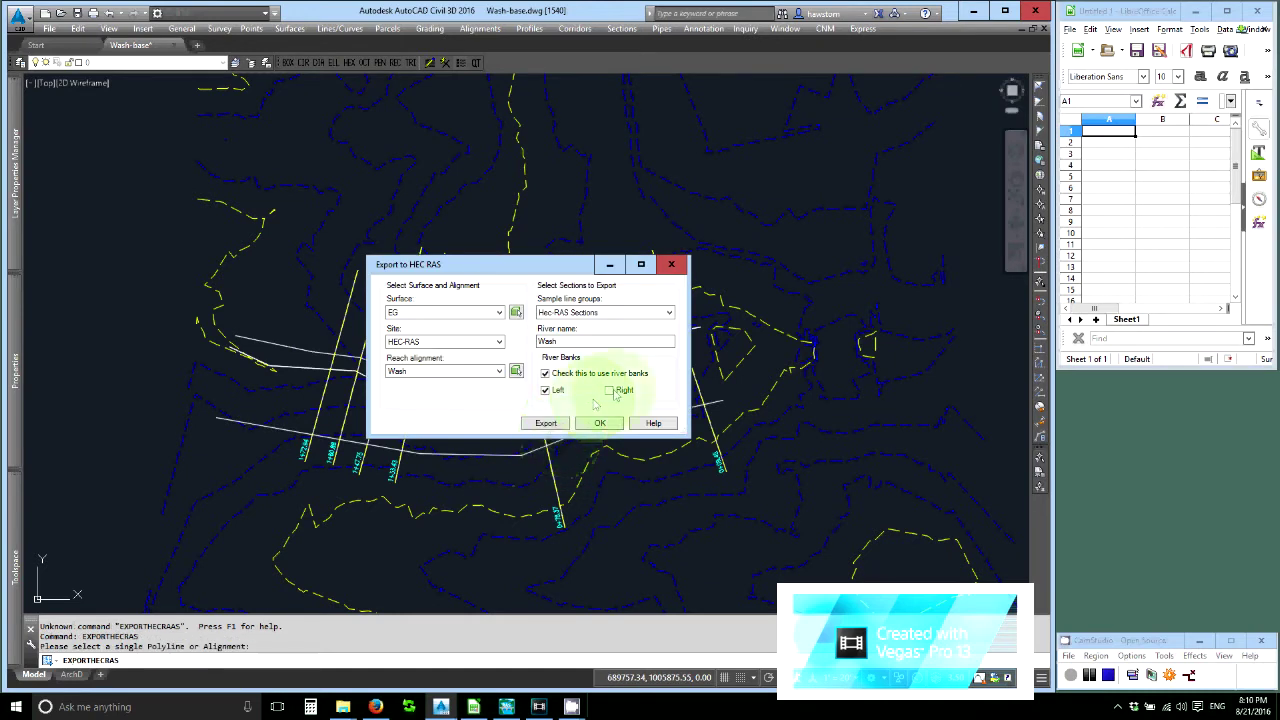
pyautogui.click(608, 391)
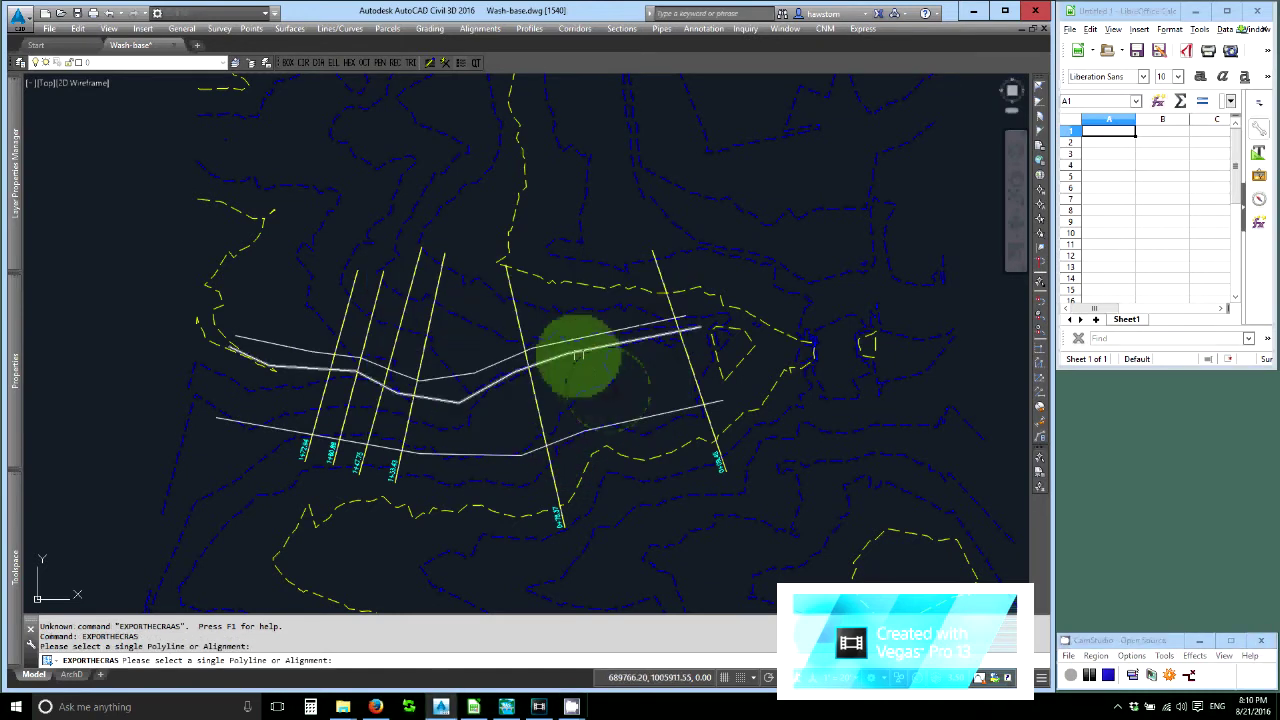
pyautogui.click(577, 338)
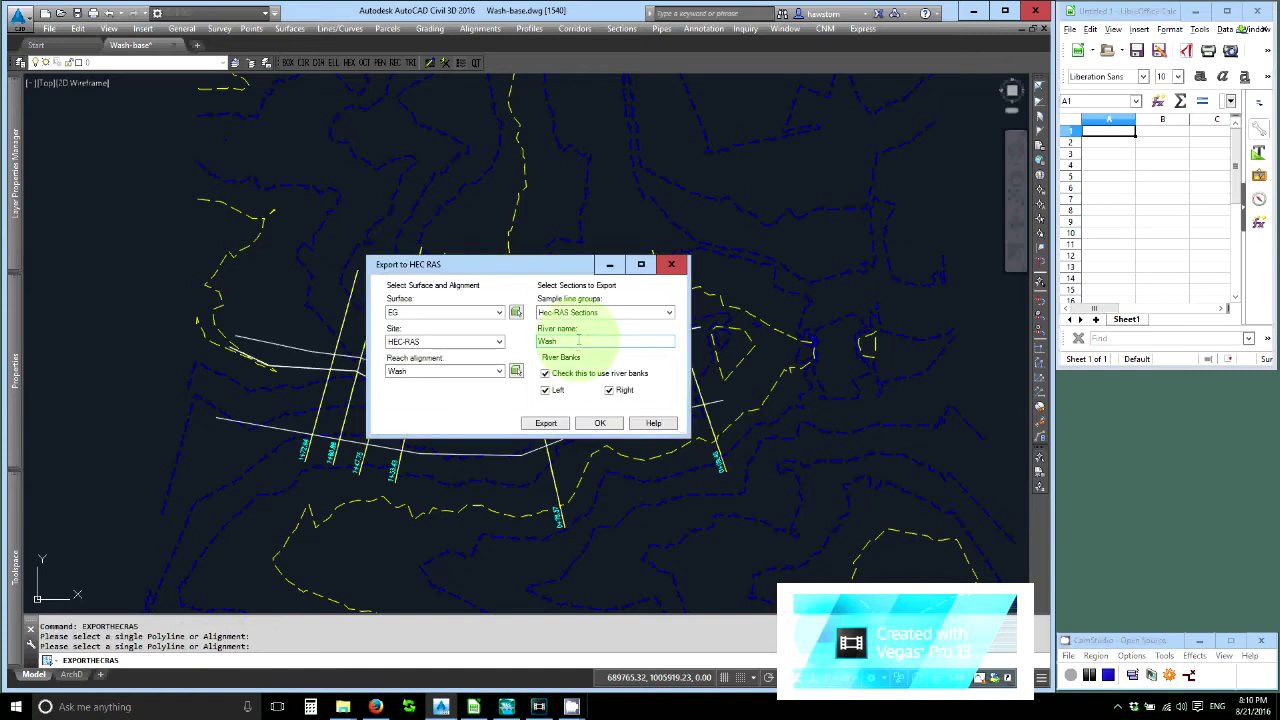
pyautogui.click(545, 423)
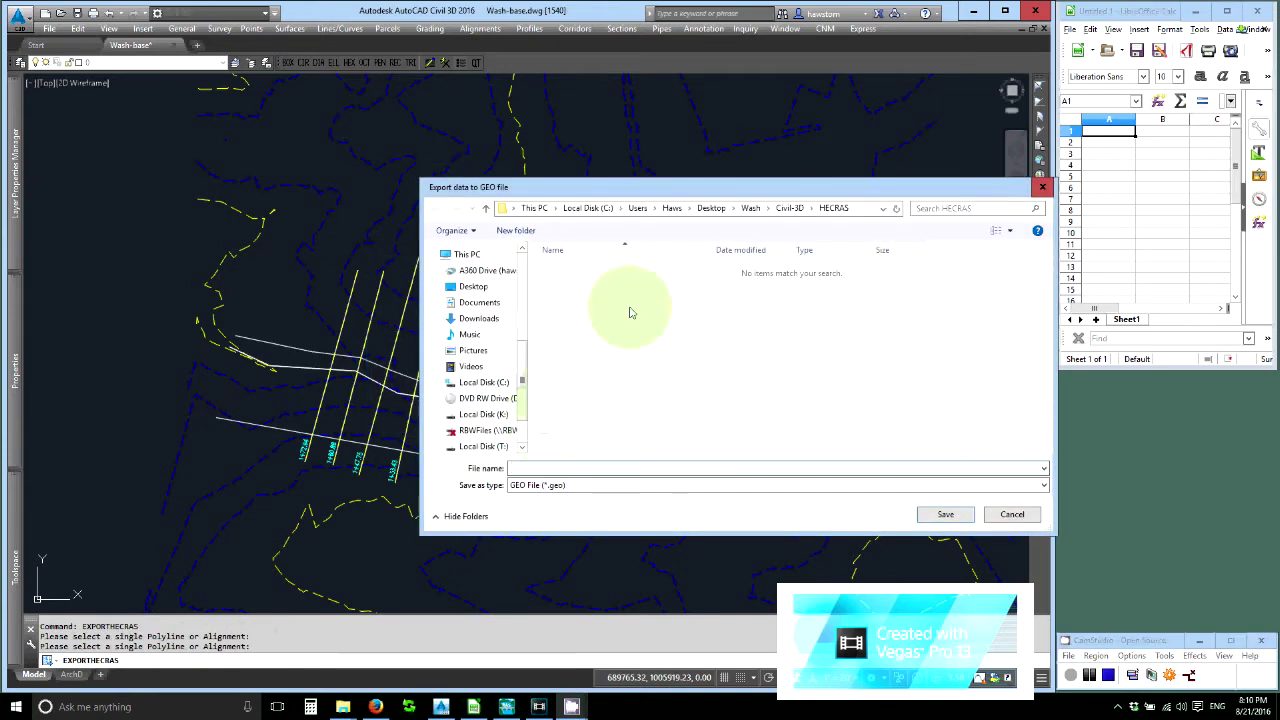
# Save the GEO file as Civil-3D-Geometry-Export in Desktop\Wash\HEC-RAS\C3D-transfer and finish the export.
pyautogui.click(470, 289)
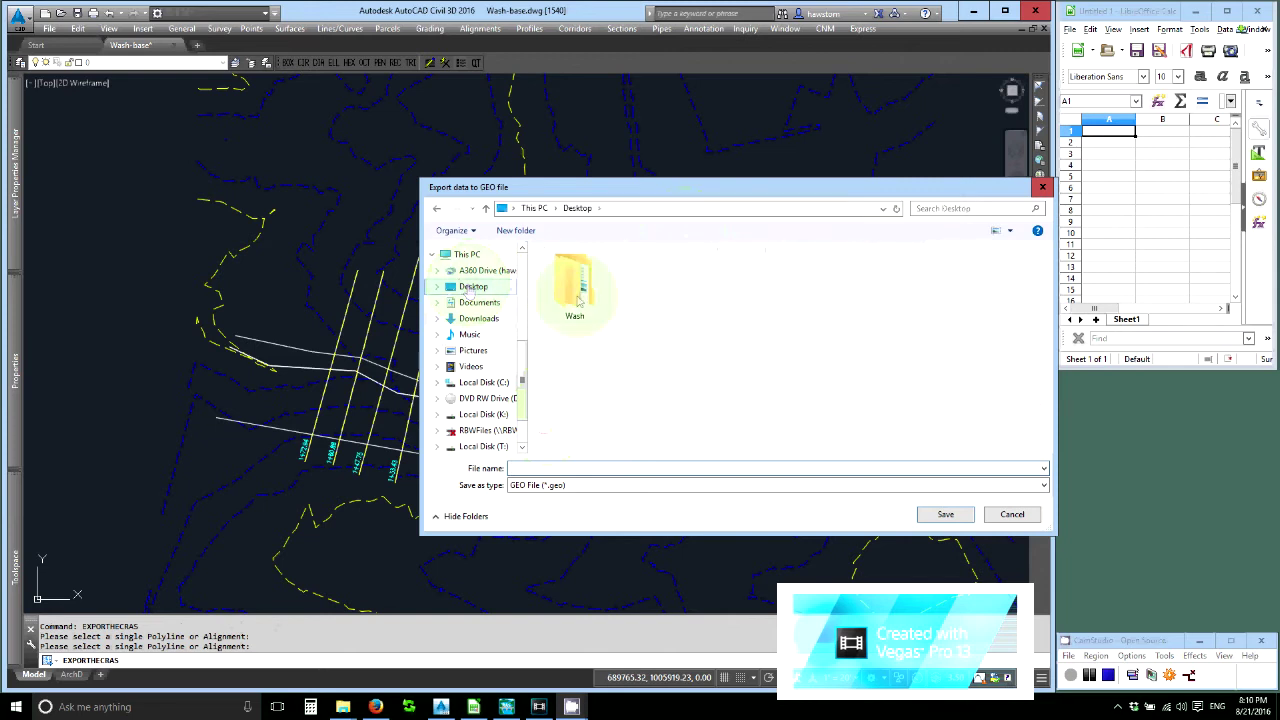
pyautogui.doubleClick(571, 283)
pyautogui.doubleClick(571, 283)
pyautogui.doubleClick(569, 269)
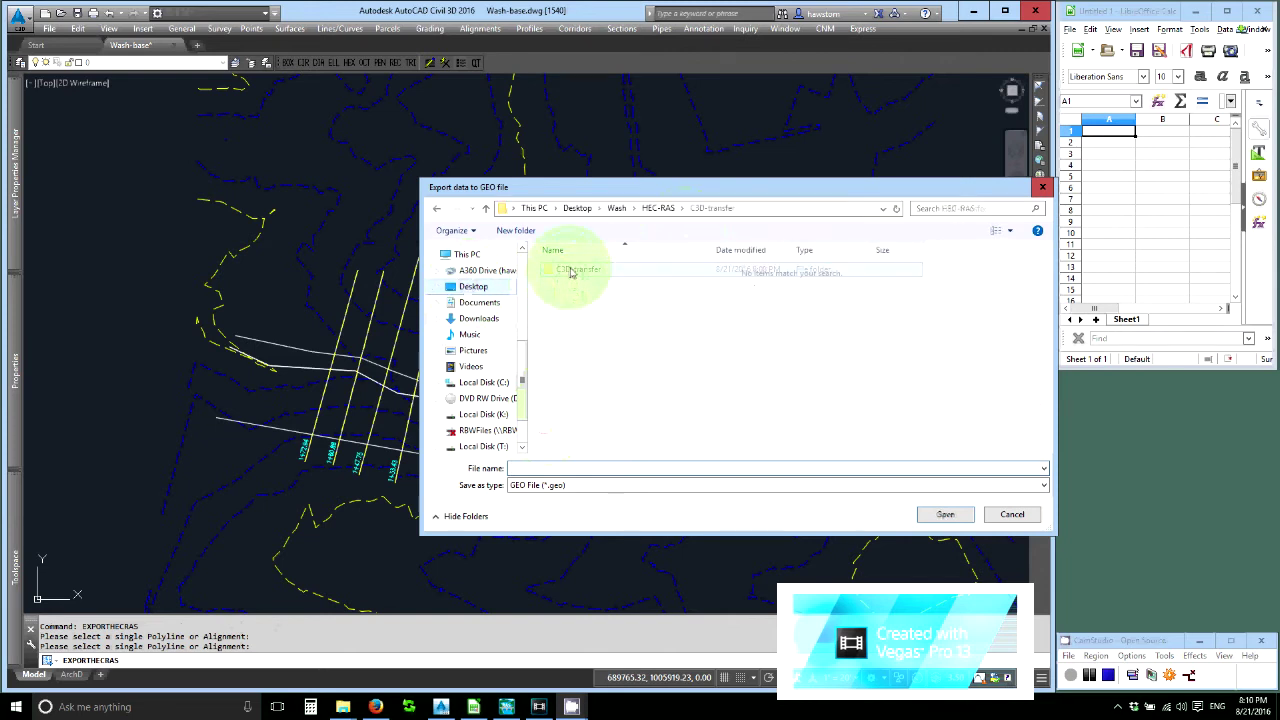
pyautogui.click(585, 469)
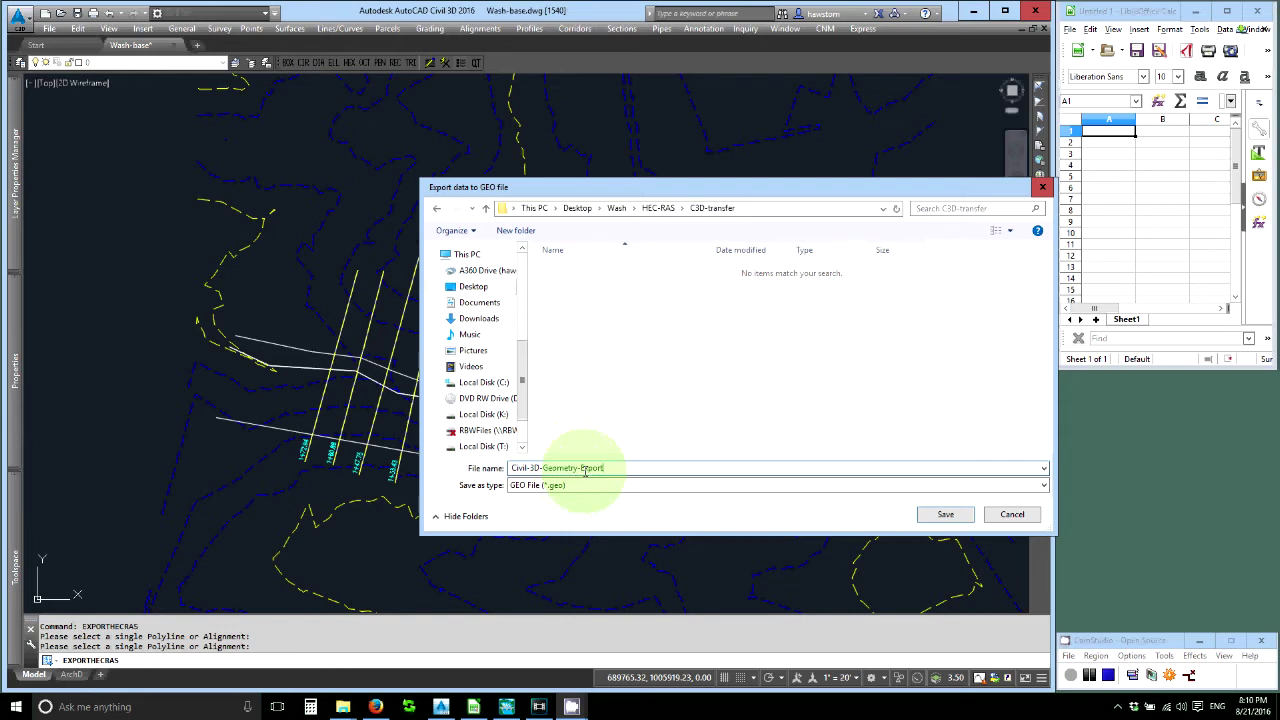
pyautogui.press('Return')
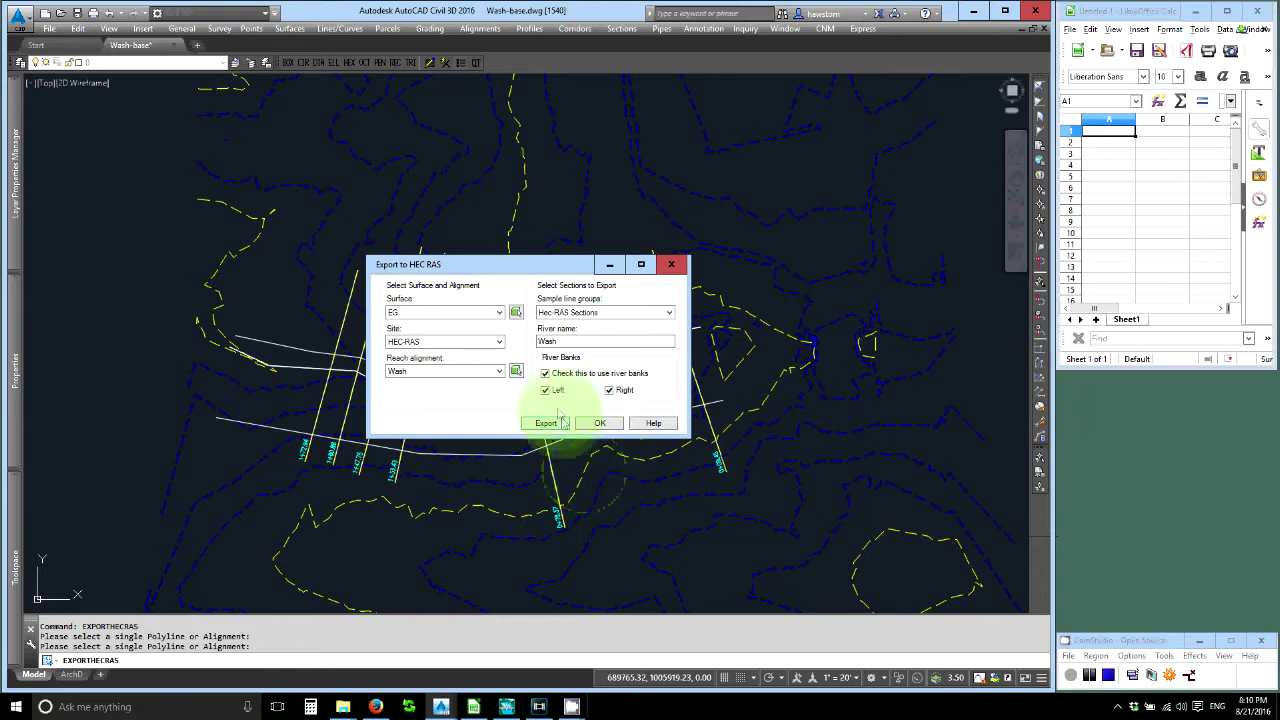
pyautogui.click(596, 424)
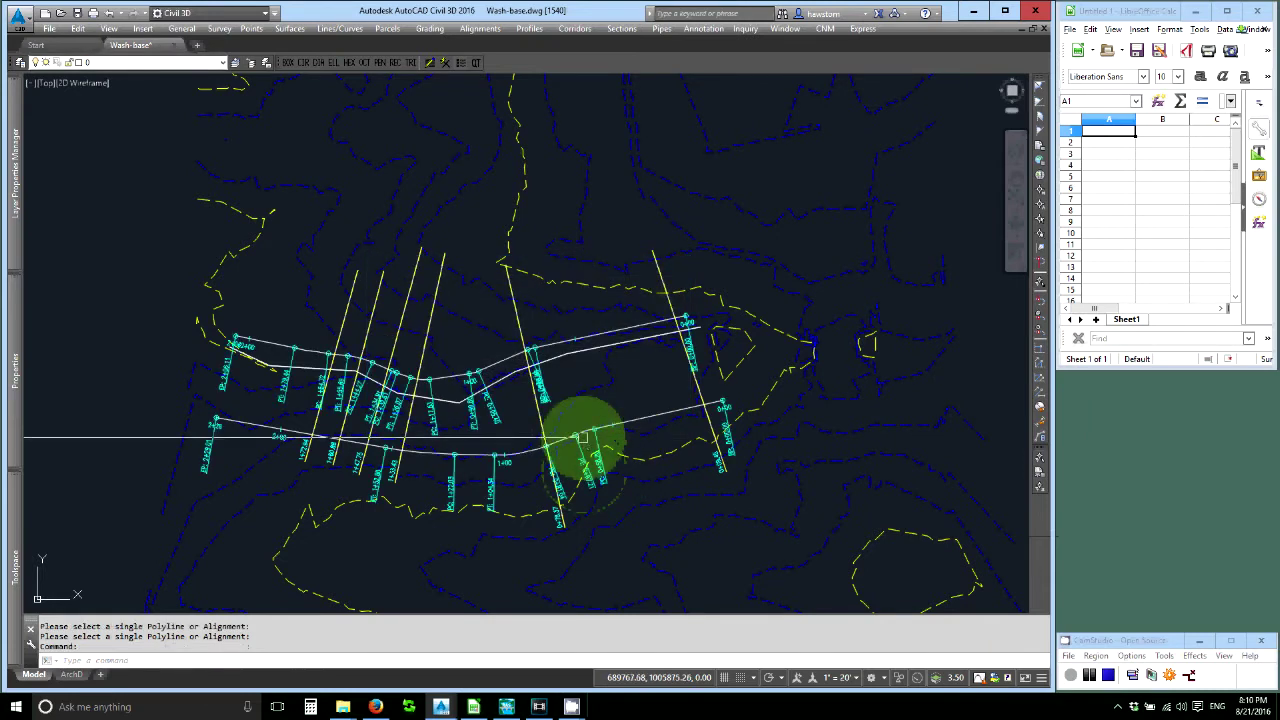
# Create HEC-RAS project 'Wash' saved as Wash.prj in Documents, then open the Geometric Data editor.
pyautogui.click(512, 706)
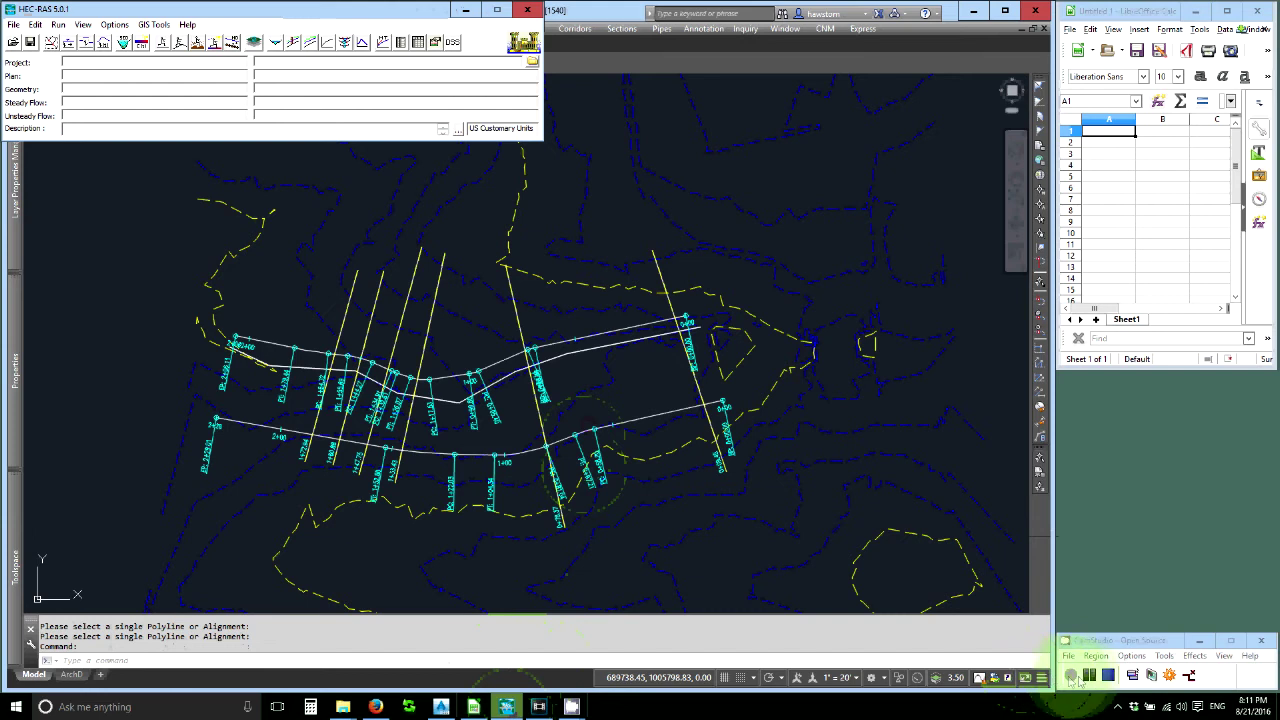
pyautogui.click(1090, 678)
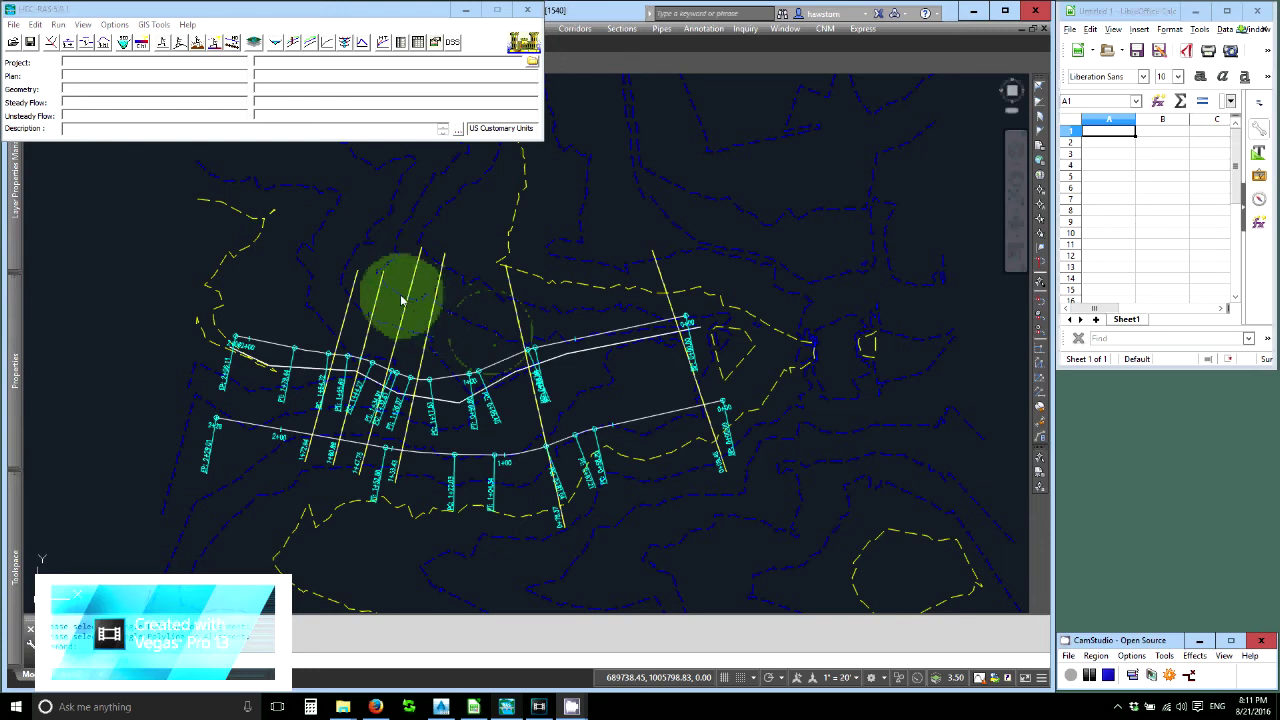
pyautogui.click(13, 24)
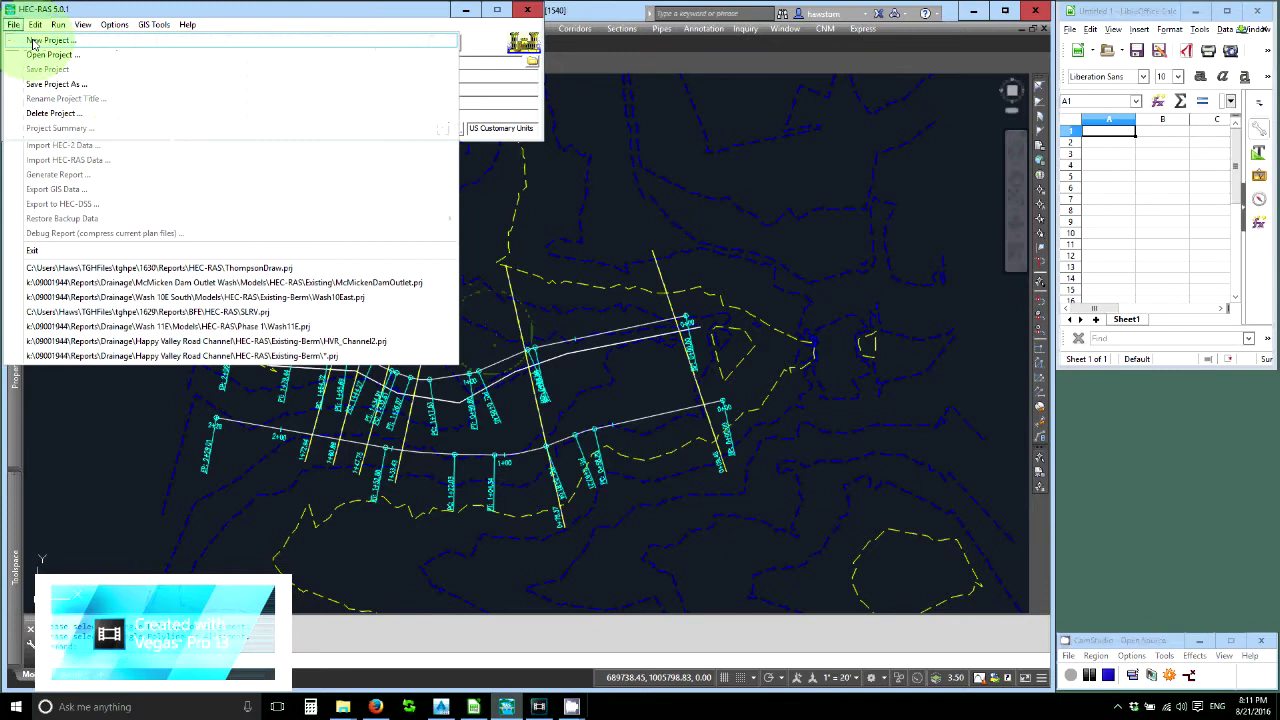
pyautogui.click(40, 40)
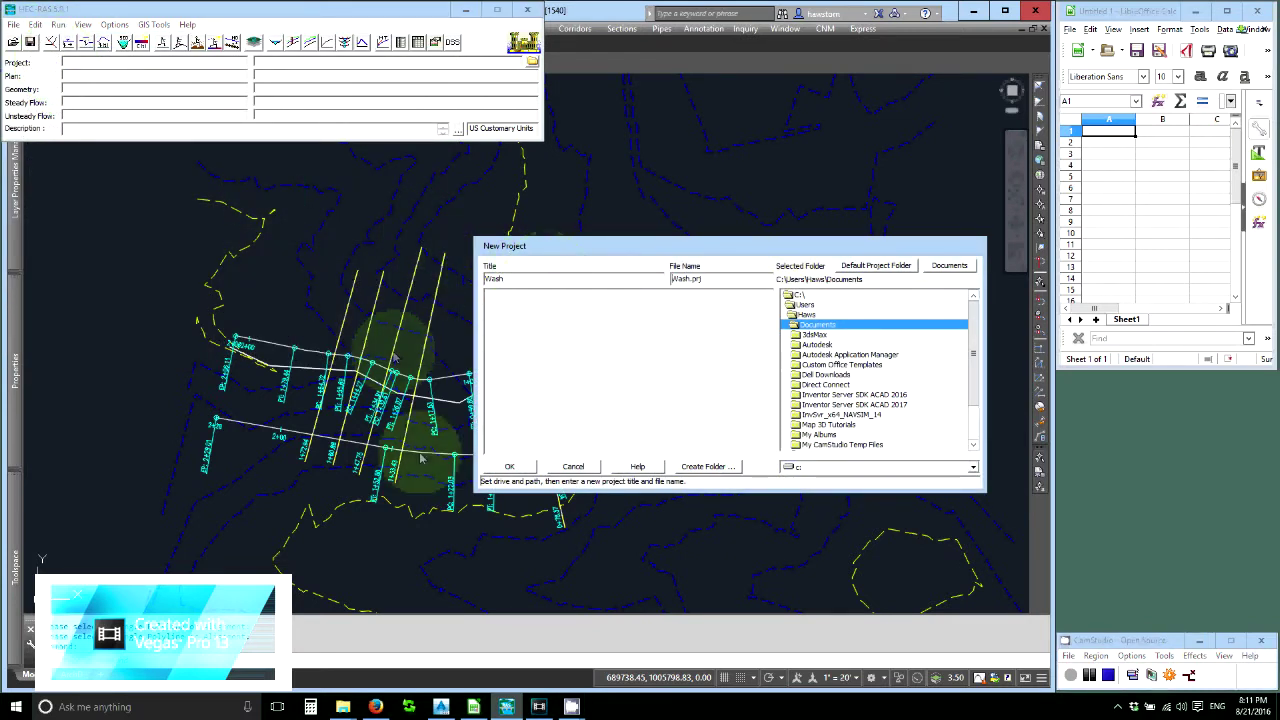
pyautogui.click(509, 466)
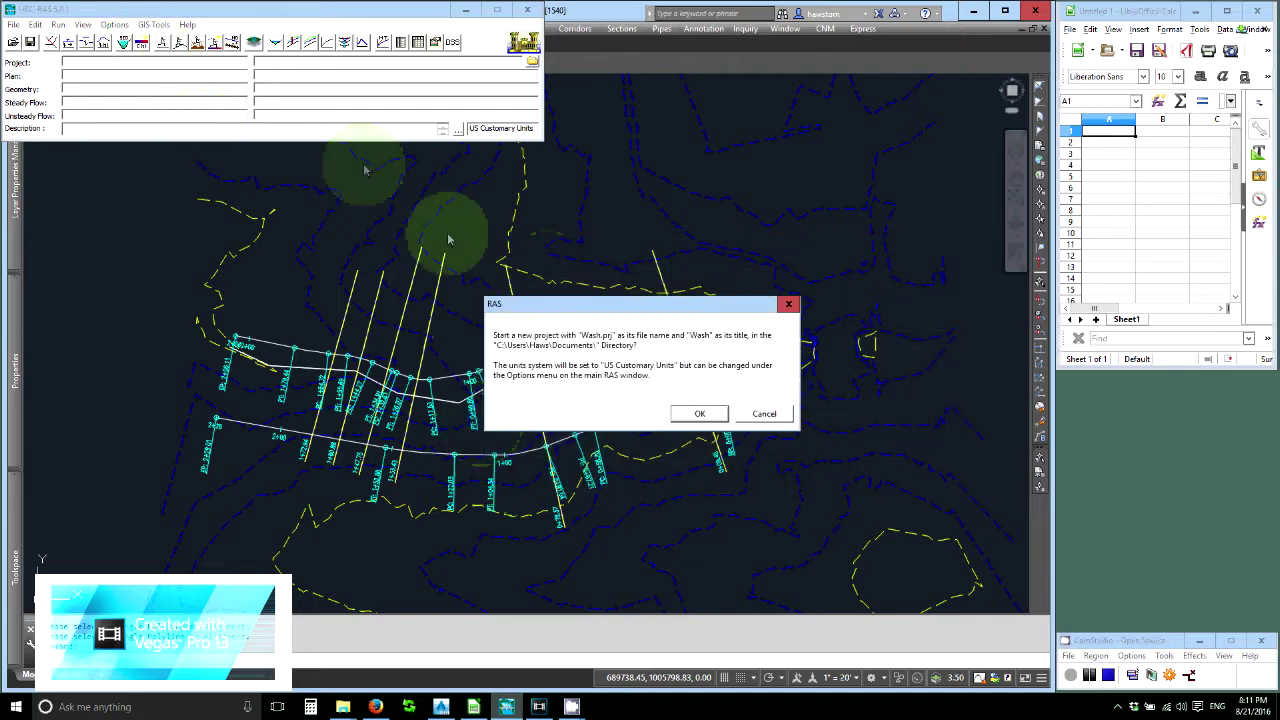
pyautogui.click(691, 416)
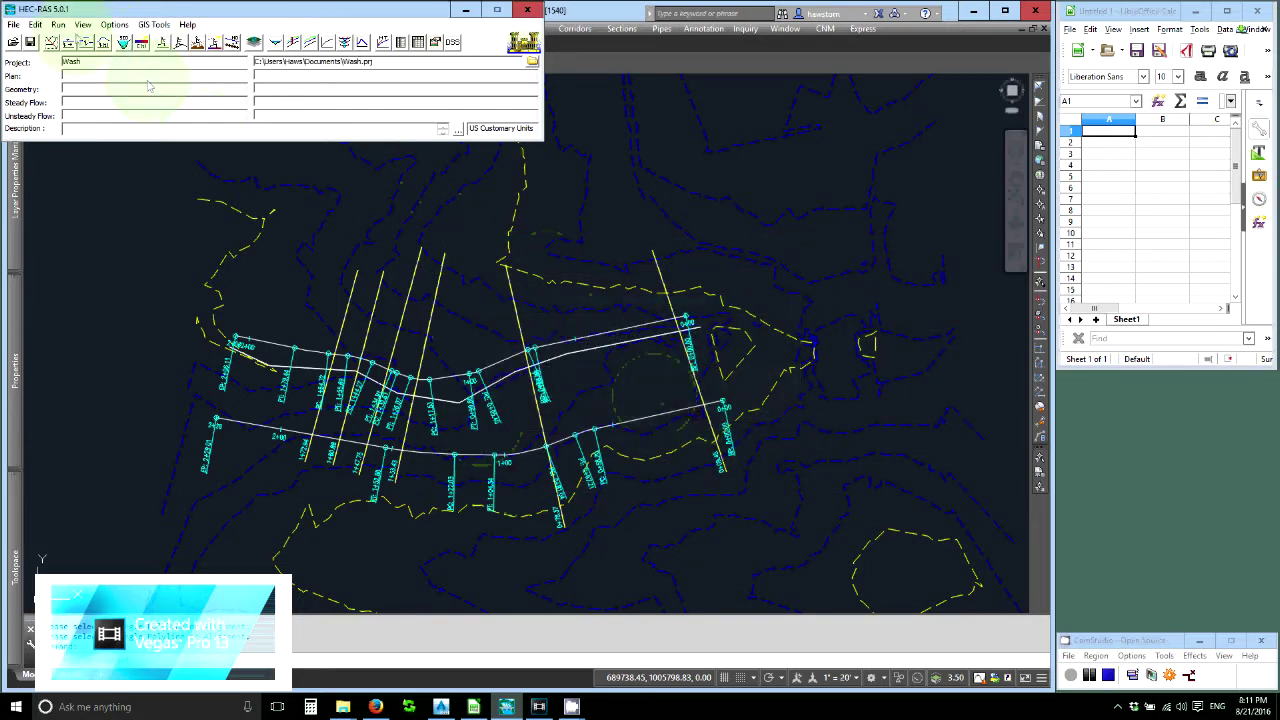
pyautogui.click(51, 42)
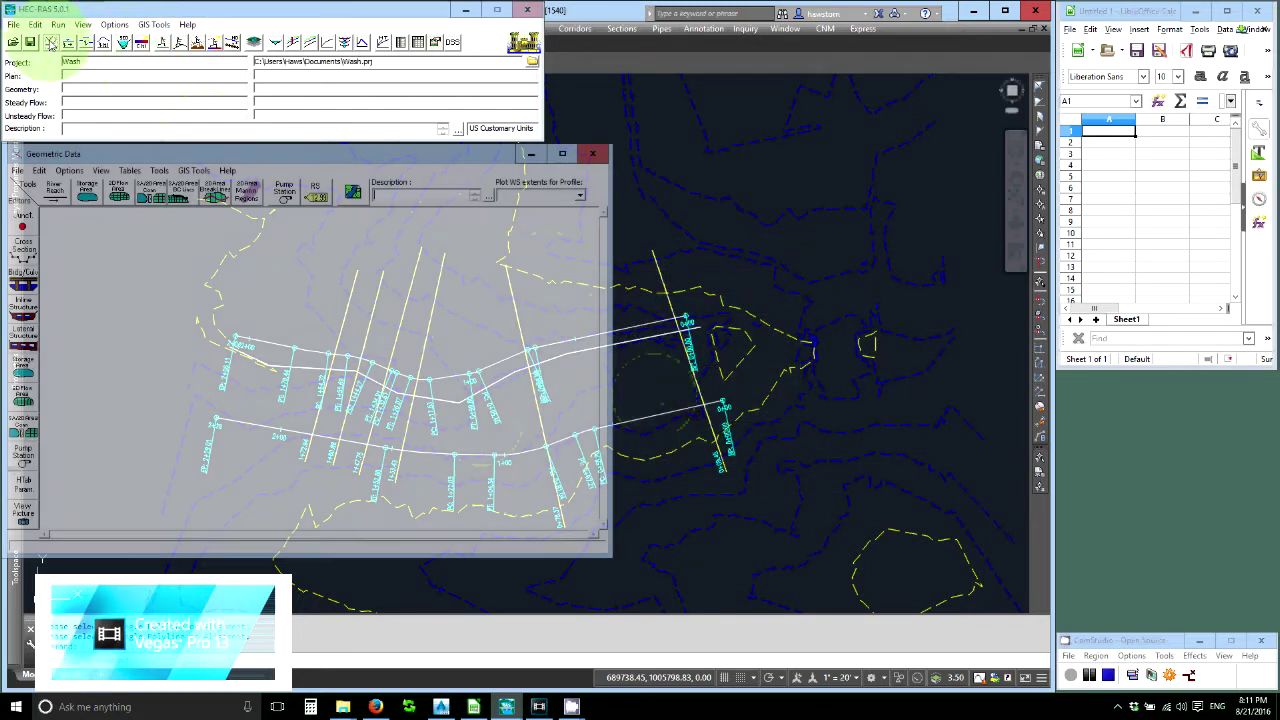
# Import GIS-format geometry from Civil-3D-Geometry-Export.geo in Desktop\Wash\HEC-RAS\C3D-transfer.
pyautogui.click(18, 171)
pyautogui.moveTo(70, 308)
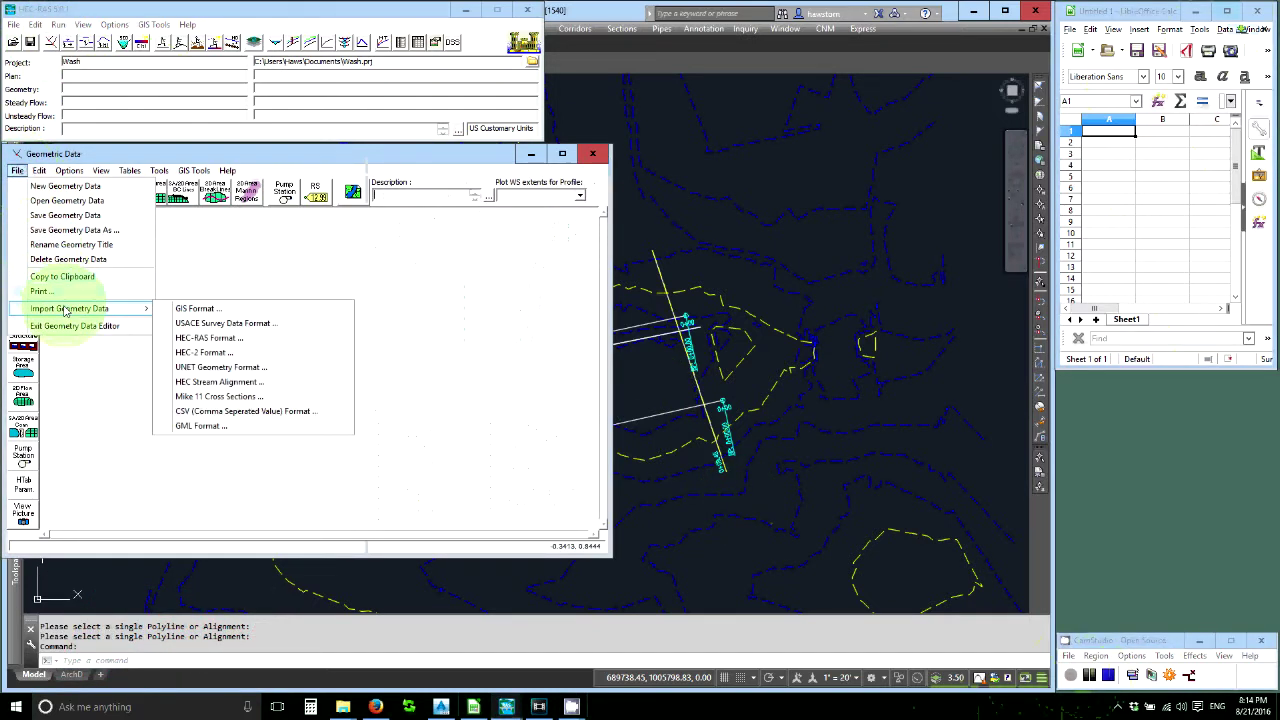
pyautogui.click(205, 310)
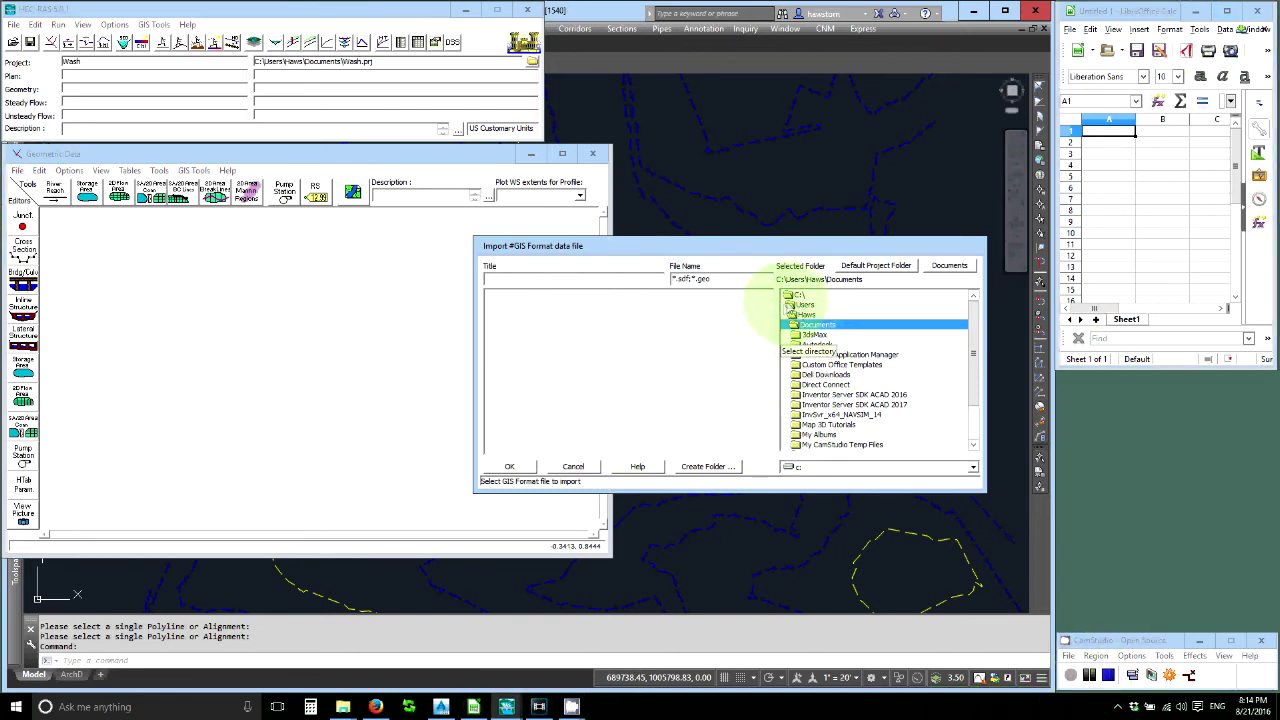
pyautogui.doubleClick(795, 314)
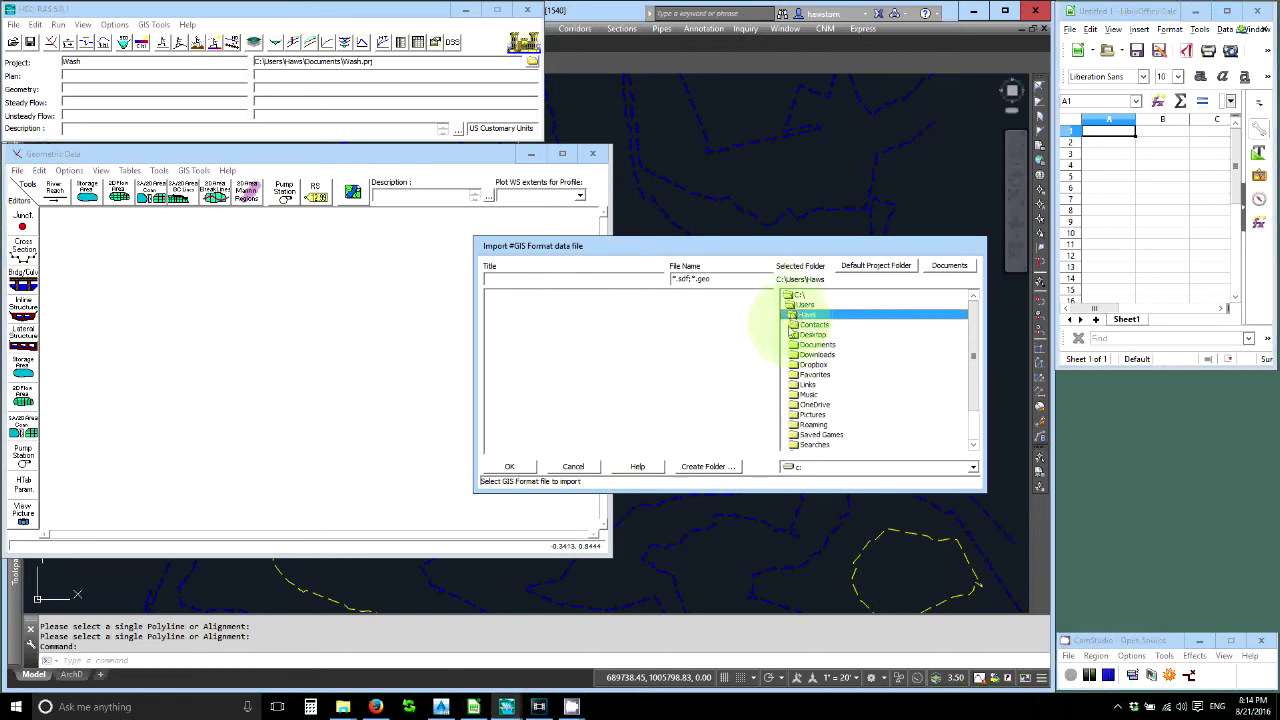
pyautogui.doubleClick(794, 336)
pyautogui.click(796, 336)
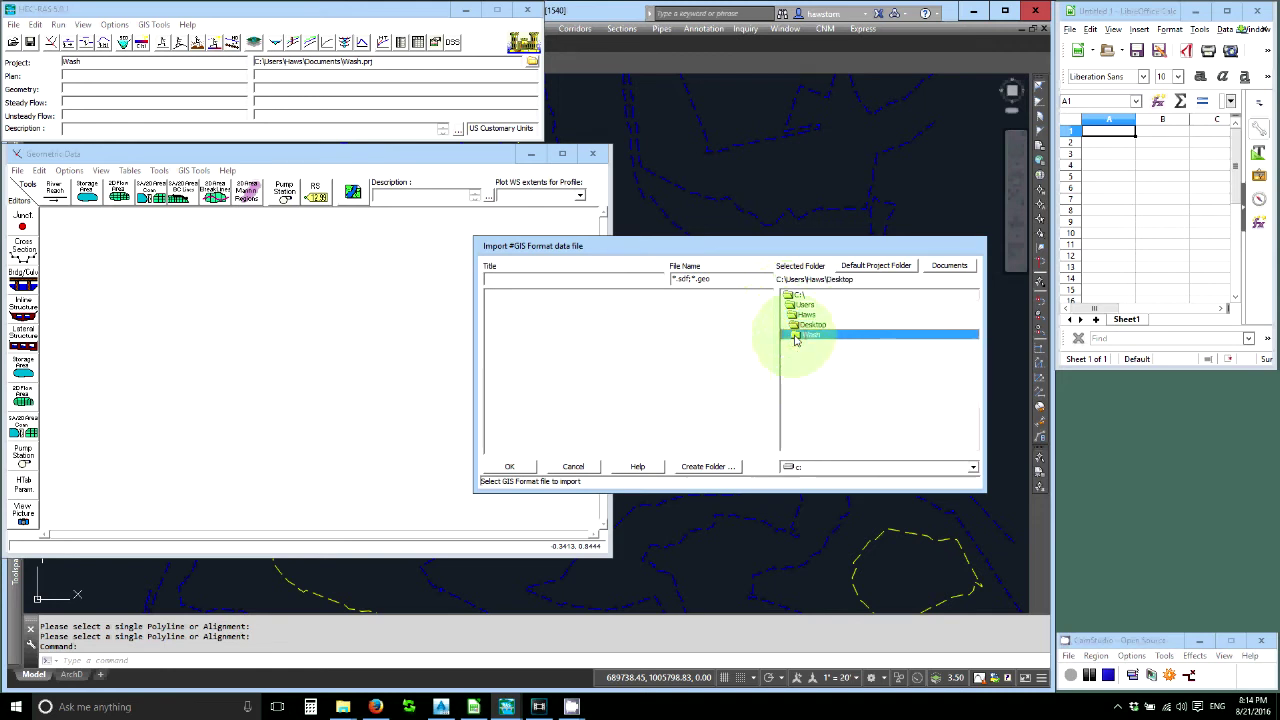
pyautogui.click(796, 357)
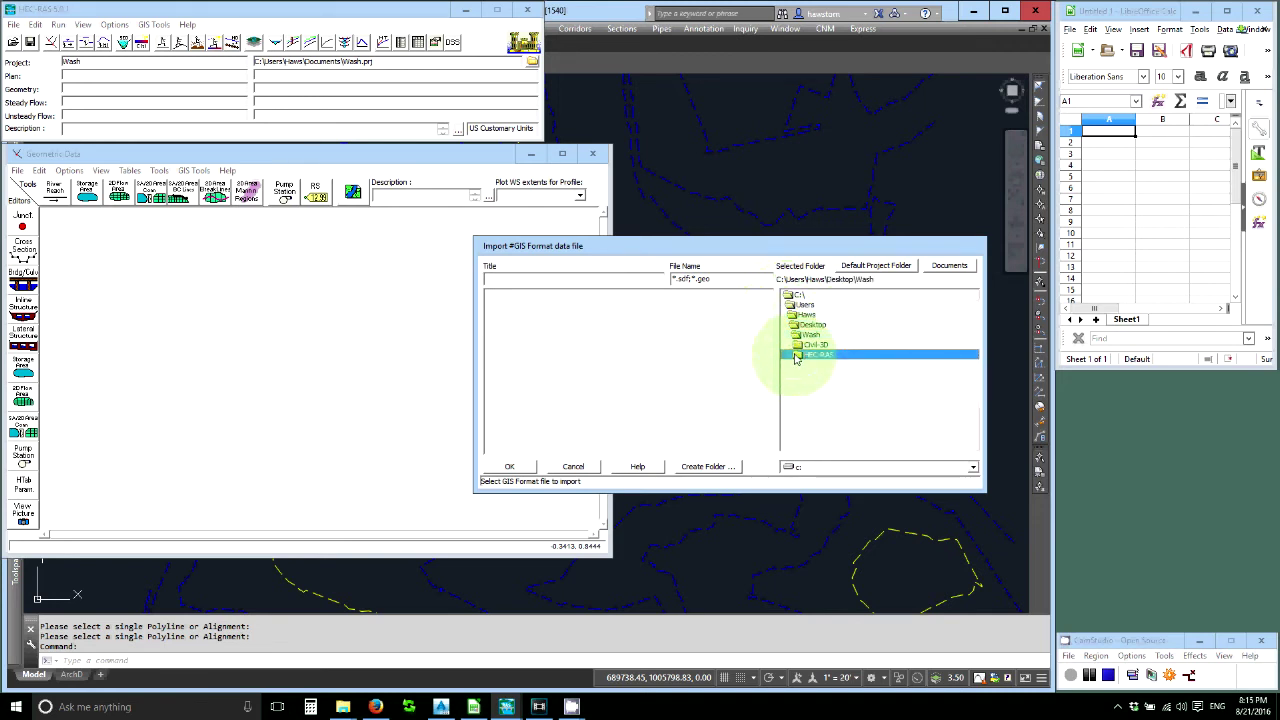
pyautogui.doubleClick(796, 357)
pyautogui.doubleClick(801, 356)
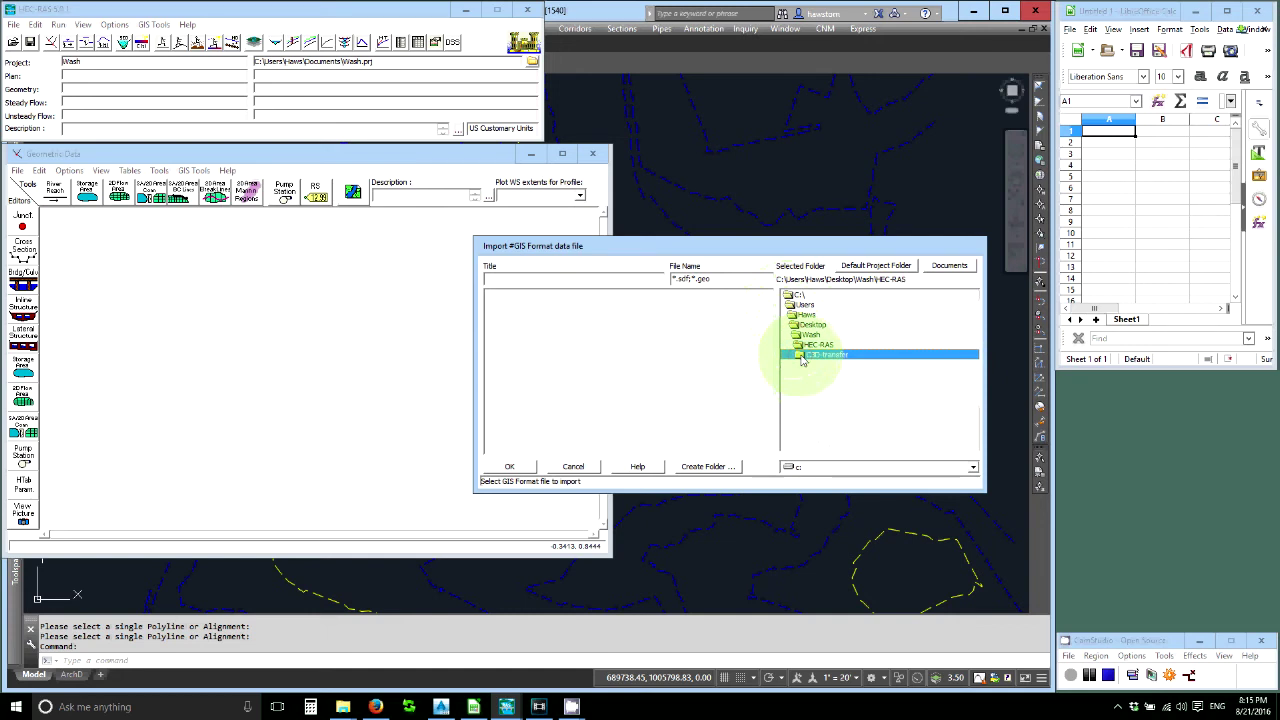
pyautogui.doubleClick(495, 296)
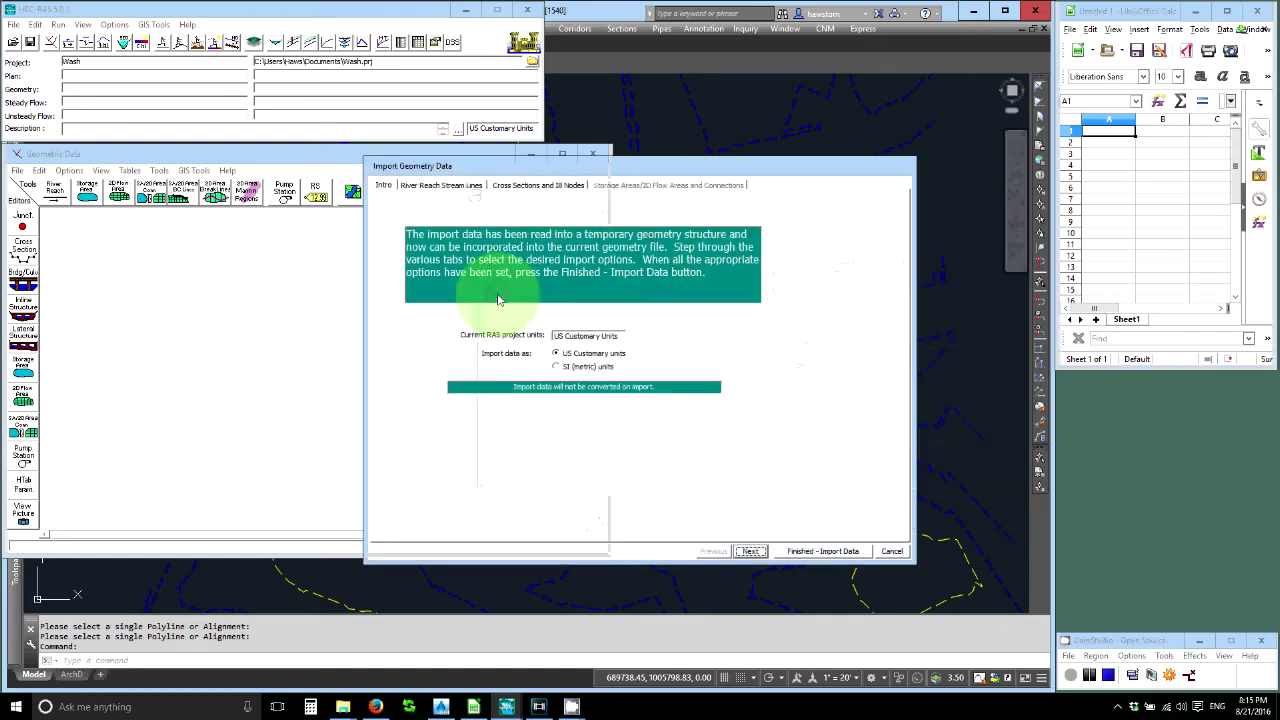
# Renumber the six Wash cross sections in miles to 3 decimals, running 0.031 down to 0.000.
pyautogui.click(751, 552)
pyautogui.click(751, 552)
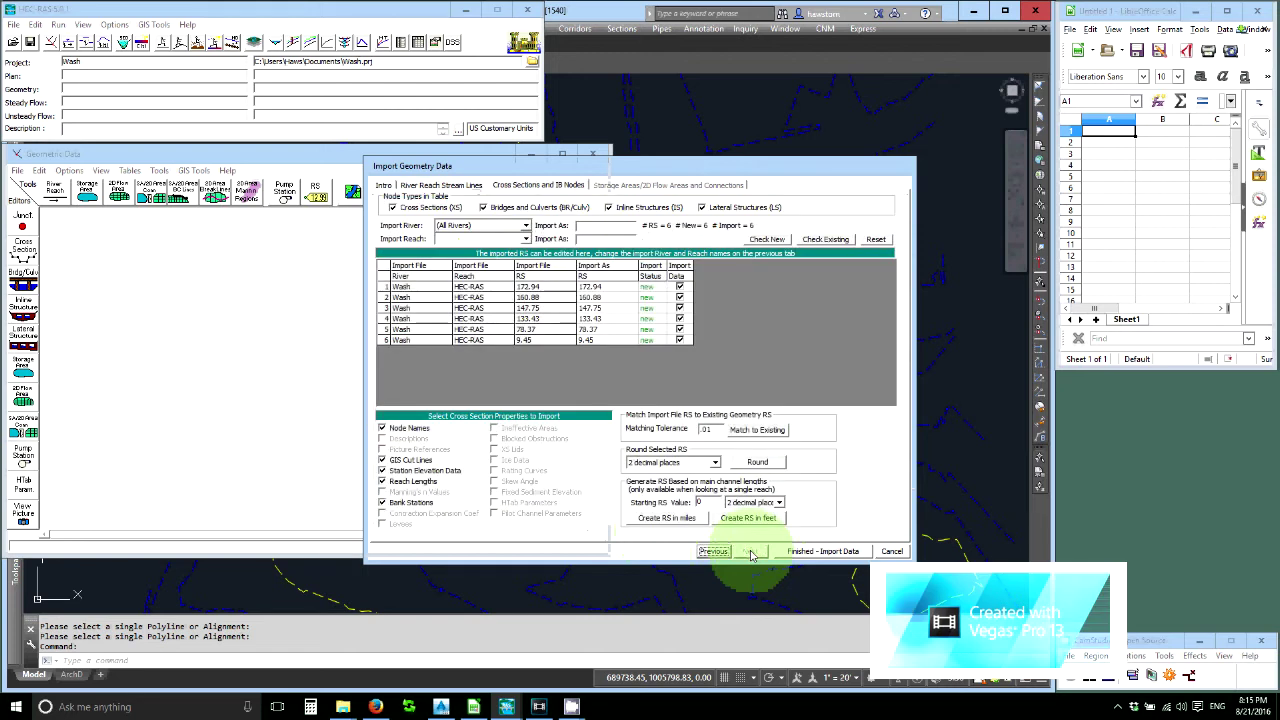
pyautogui.moveTo(596, 297); pyautogui.dragTo(594, 343)
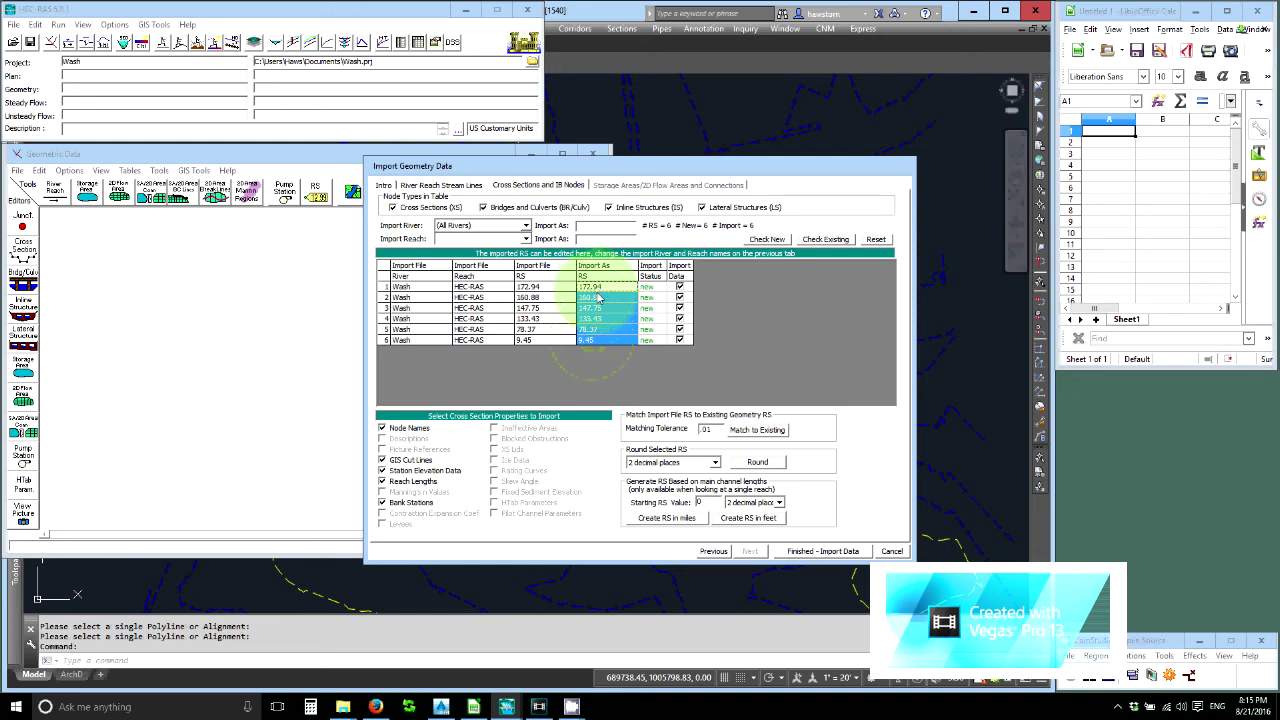
pyautogui.click(690, 463)
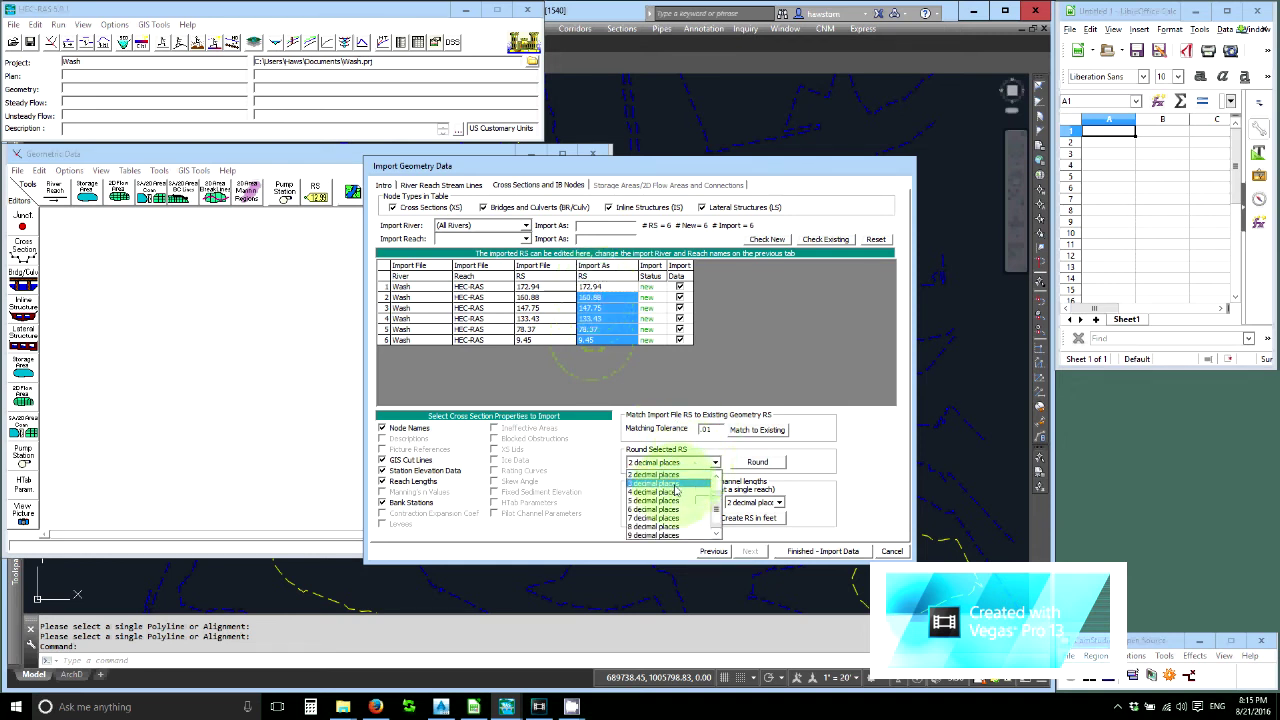
pyautogui.click(670, 495)
pyautogui.click(755, 502)
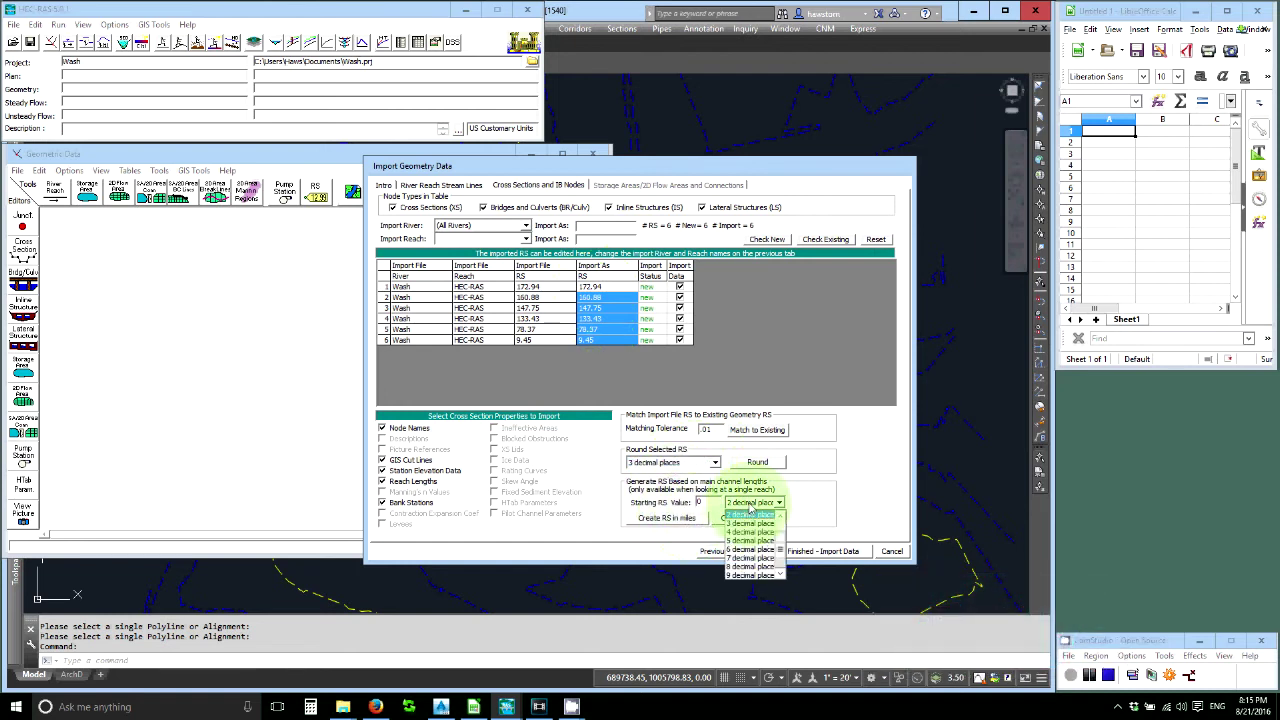
pyautogui.click(750, 527)
pyautogui.click(666, 517)
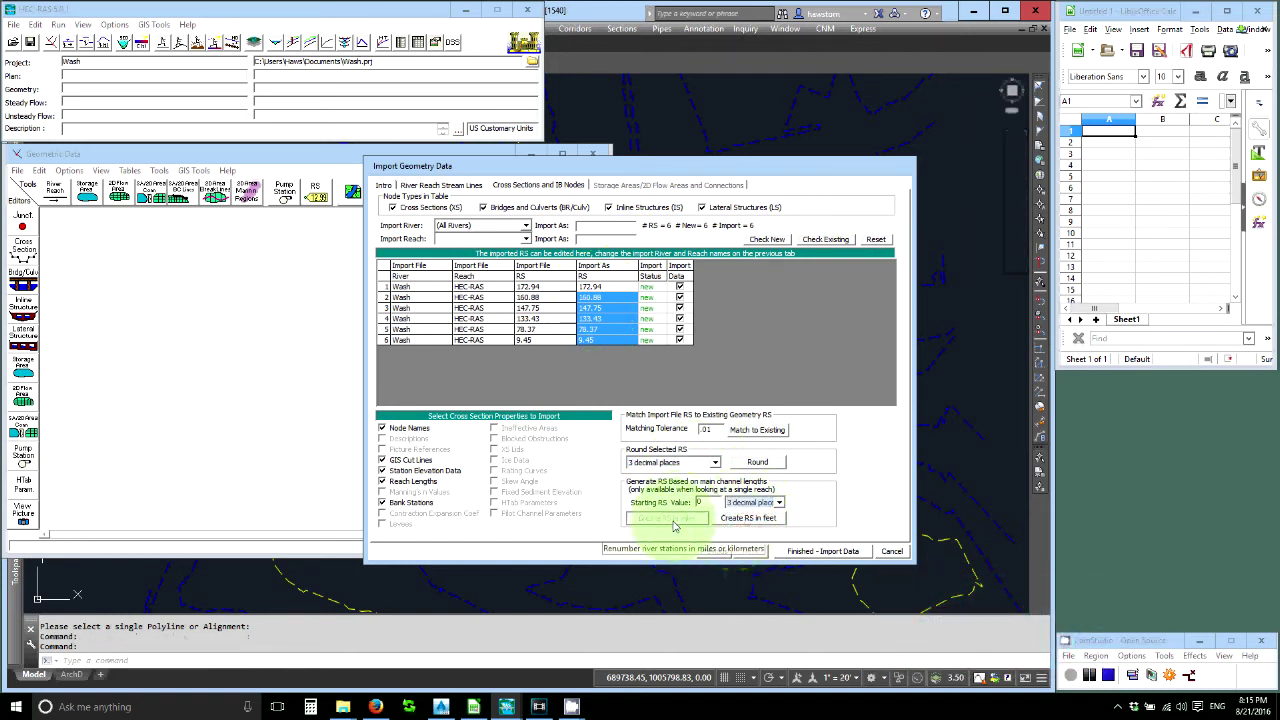
pyautogui.moveTo(597, 292); pyautogui.dragTo(596, 350)
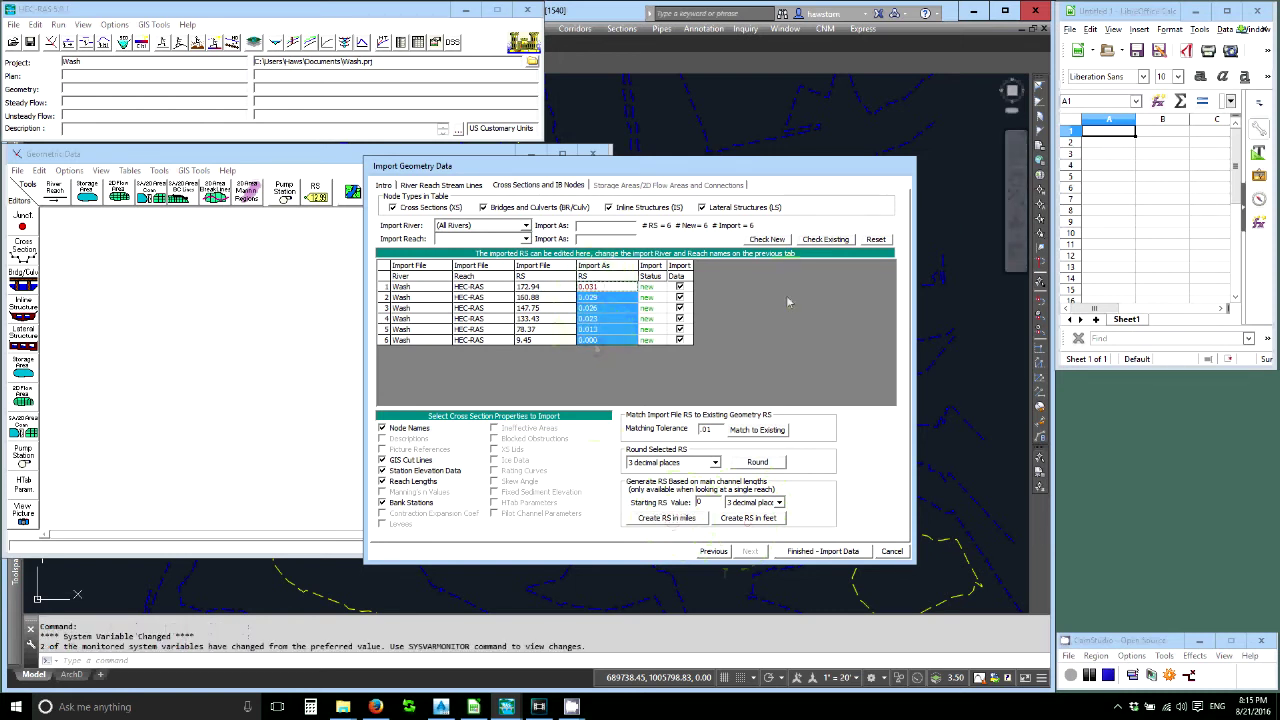
# Paste the copied station values into column A starting at A1.
pyautogui.click(1112, 138)
pyautogui.hotkey('ctrl', 'v')
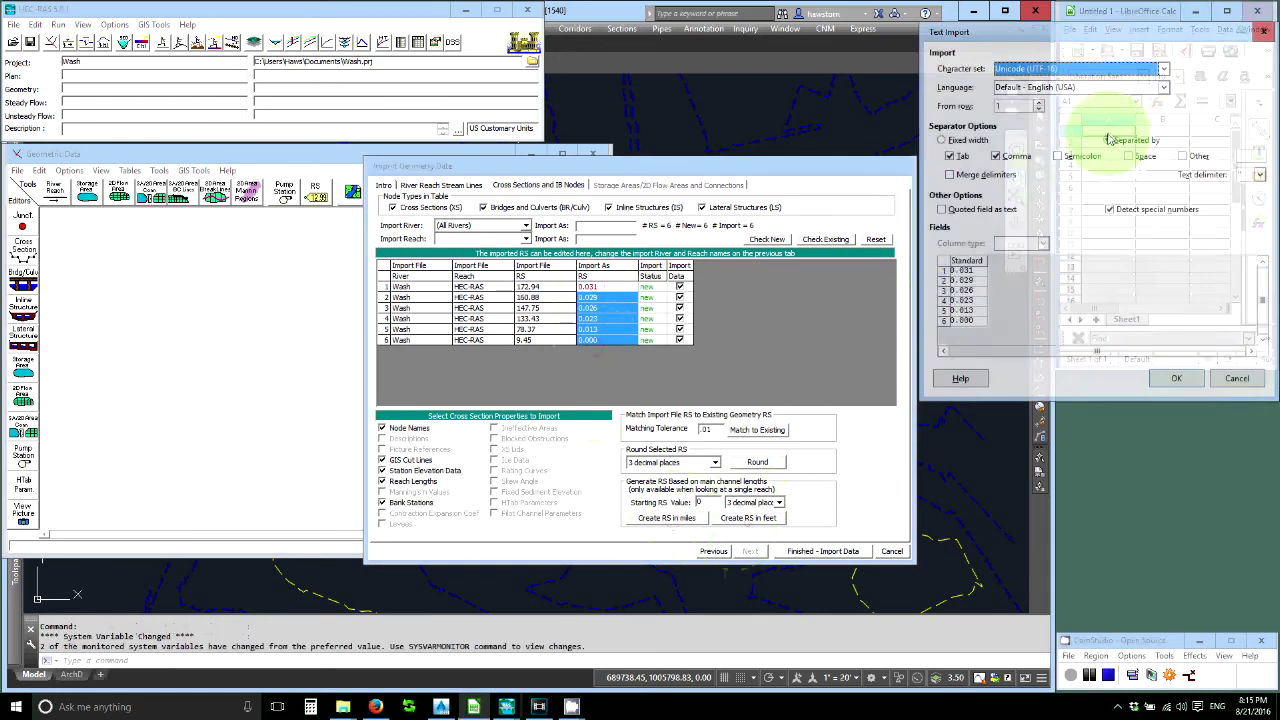
pyautogui.click(1176, 379)
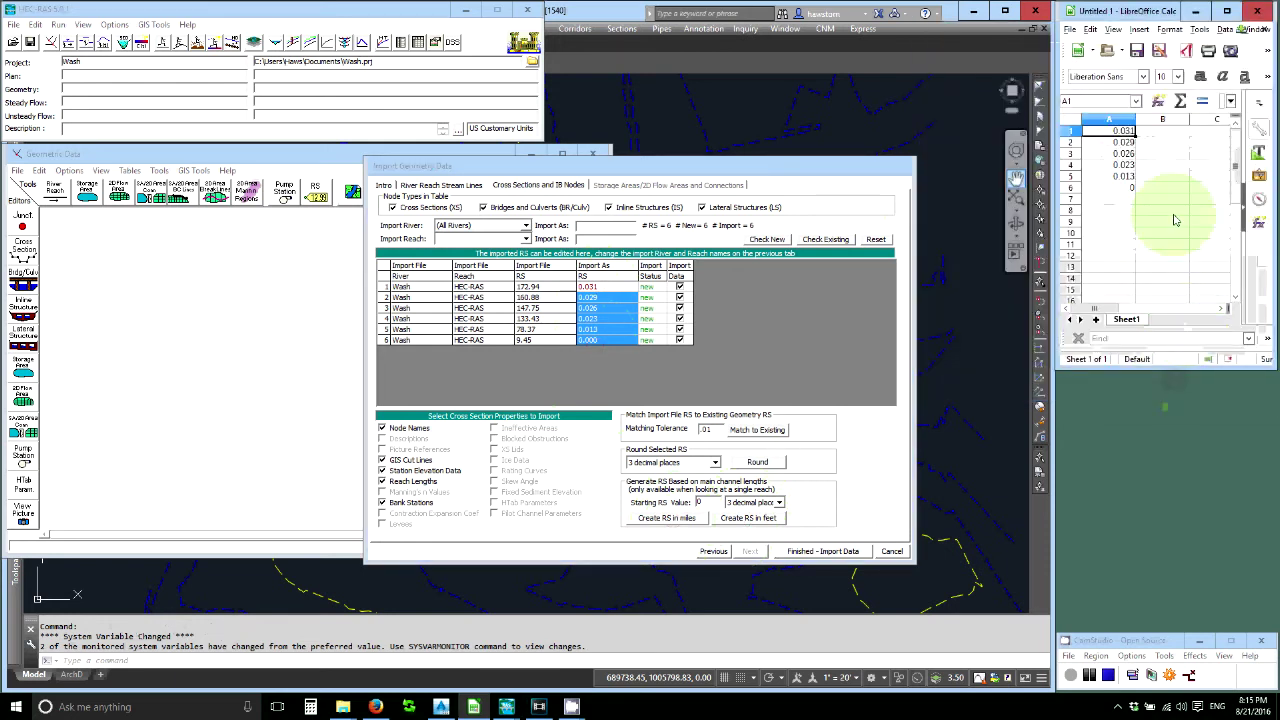
# Enter a formula in B1 computing 0.031 minus A1 and fill it down to B6.
pyautogui.click(1150, 131)
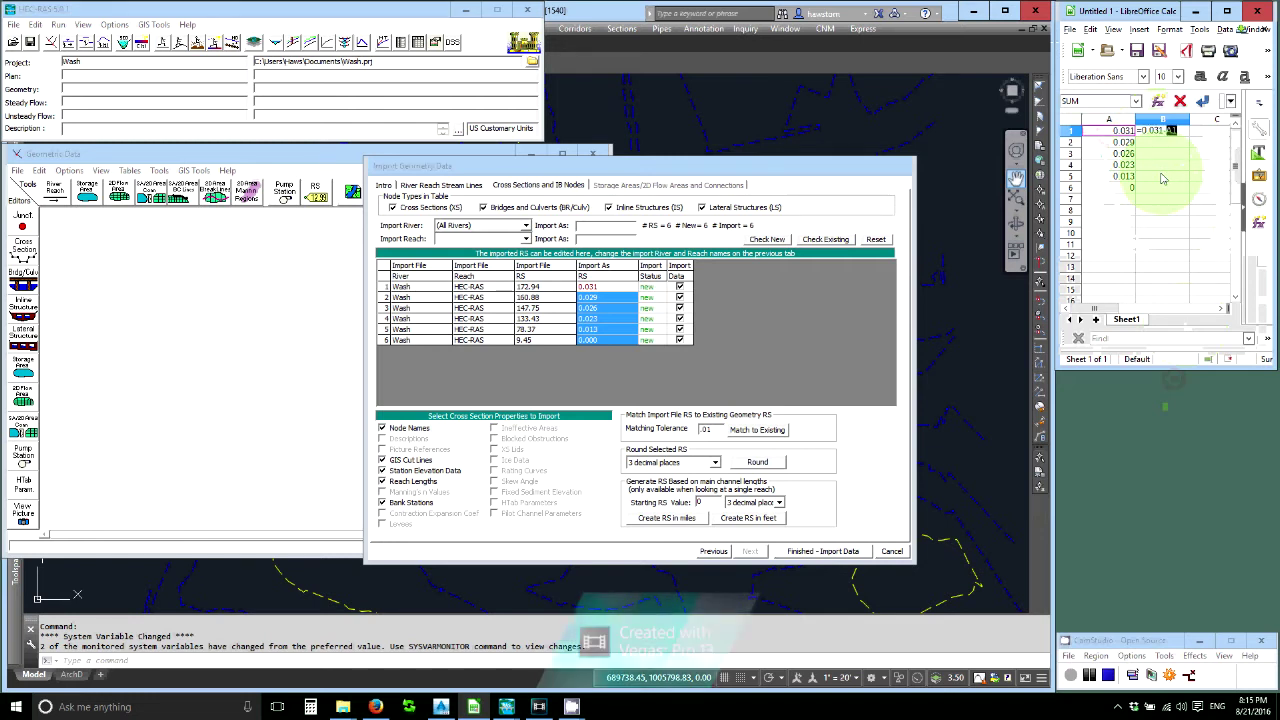
pyautogui.press('Return')
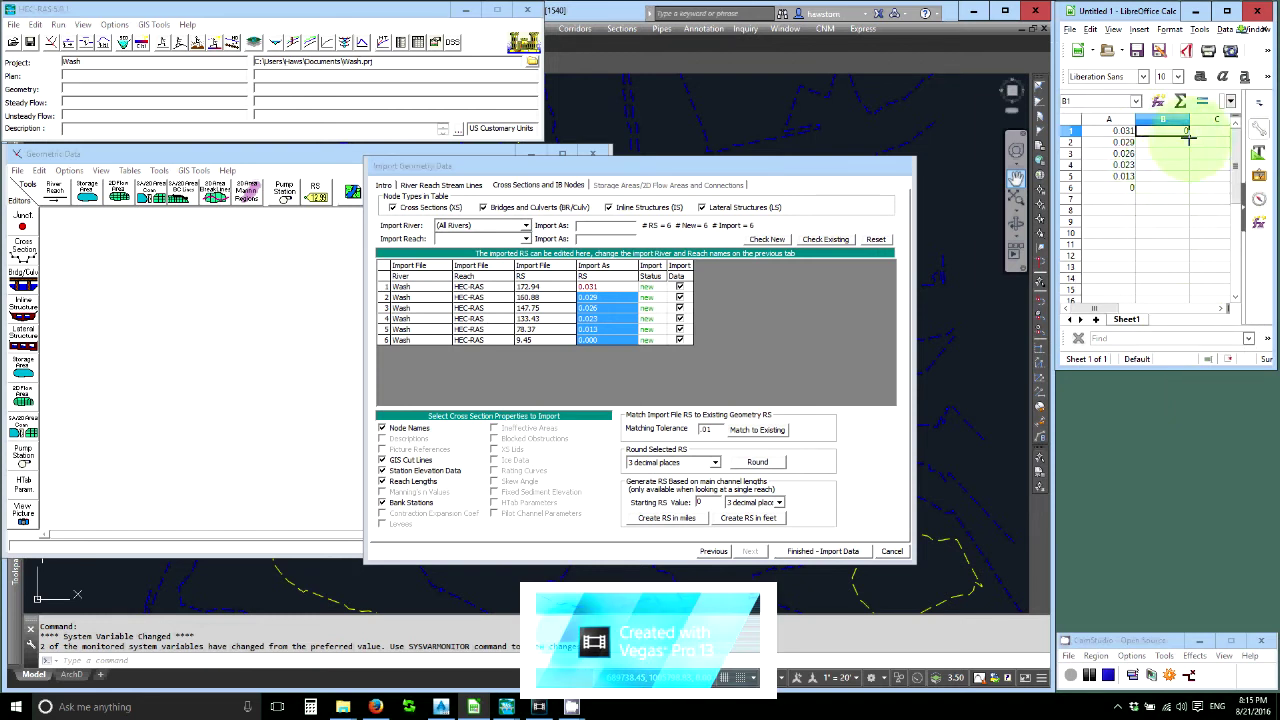
pyautogui.click(1190, 141)
pyautogui.click(1184, 134)
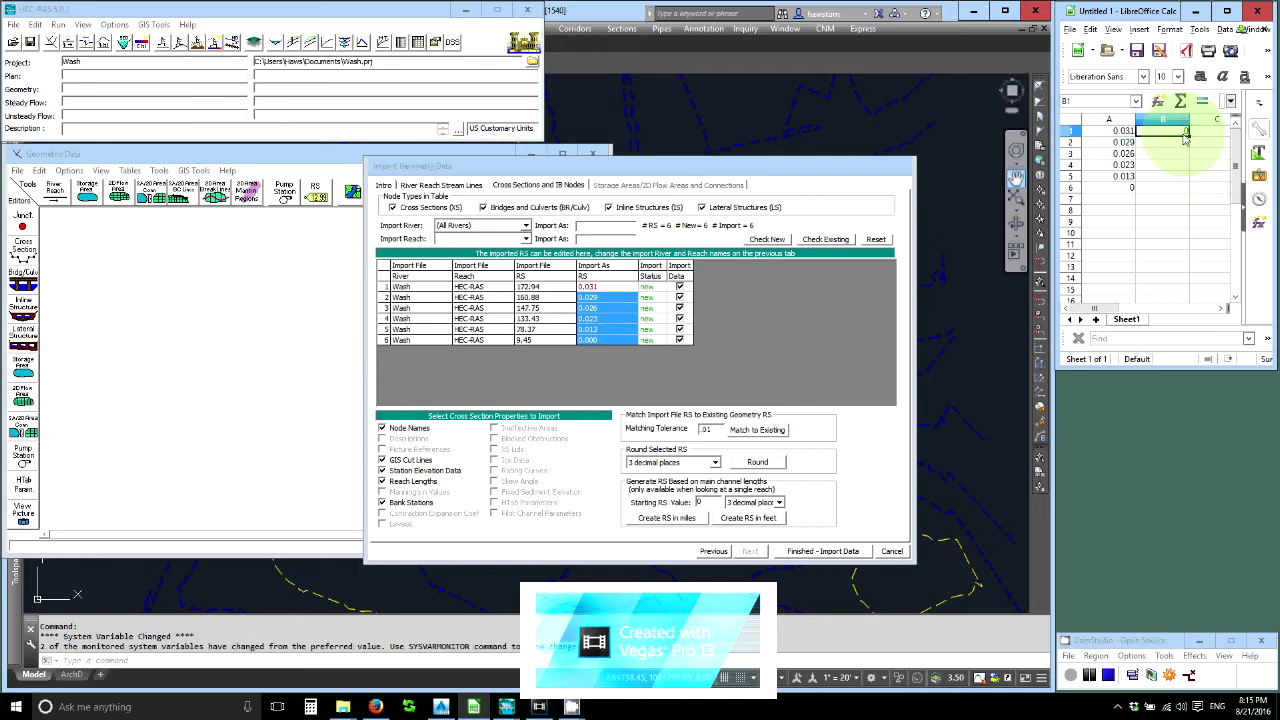
pyautogui.moveTo(1188, 138); pyautogui.dragTo(1180, 190)
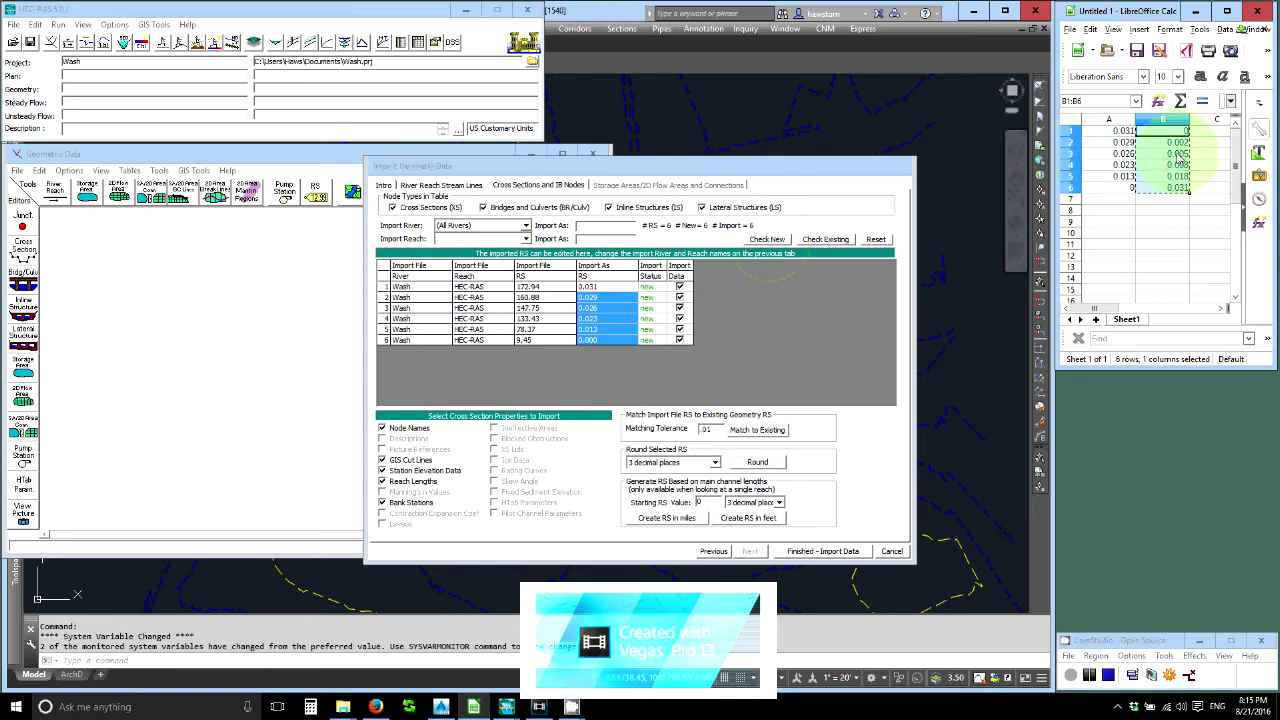
# Format the column B results to show three decimal places.
pyautogui.click(1177, 143)
pyautogui.moveTo(1171, 135); pyautogui.dragTo(1169, 187)
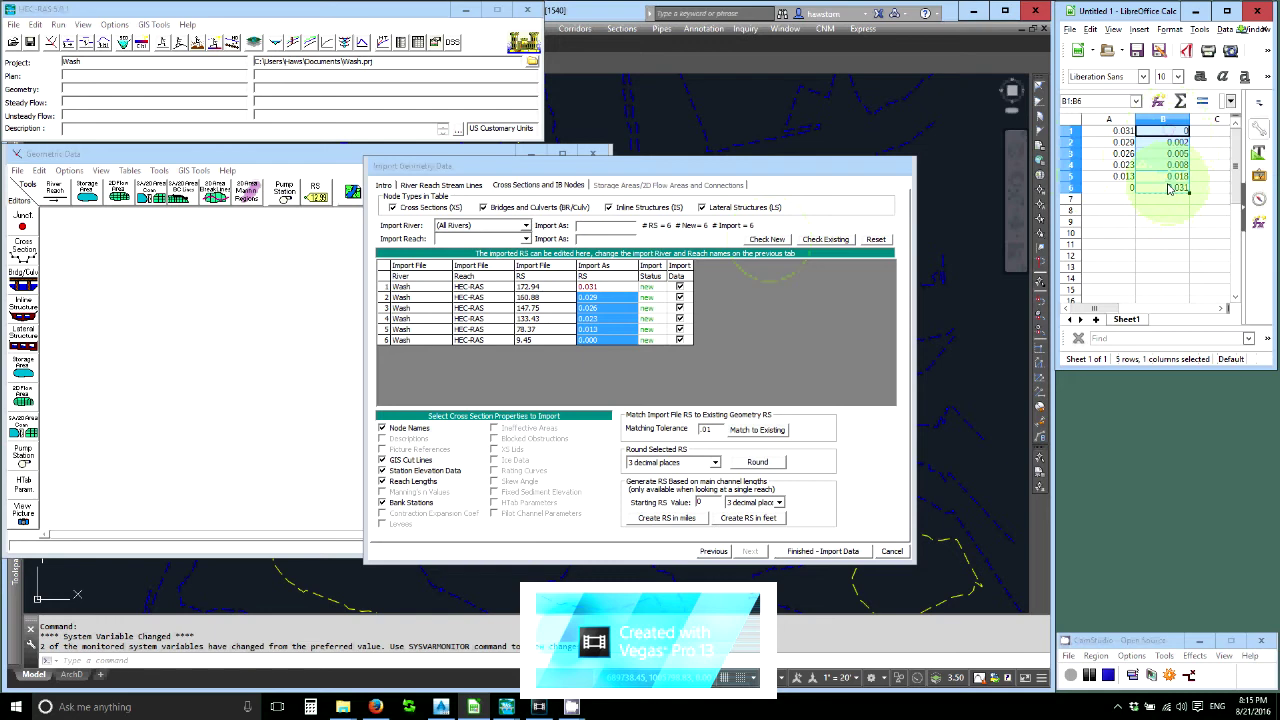
pyautogui.click(1226, 10)
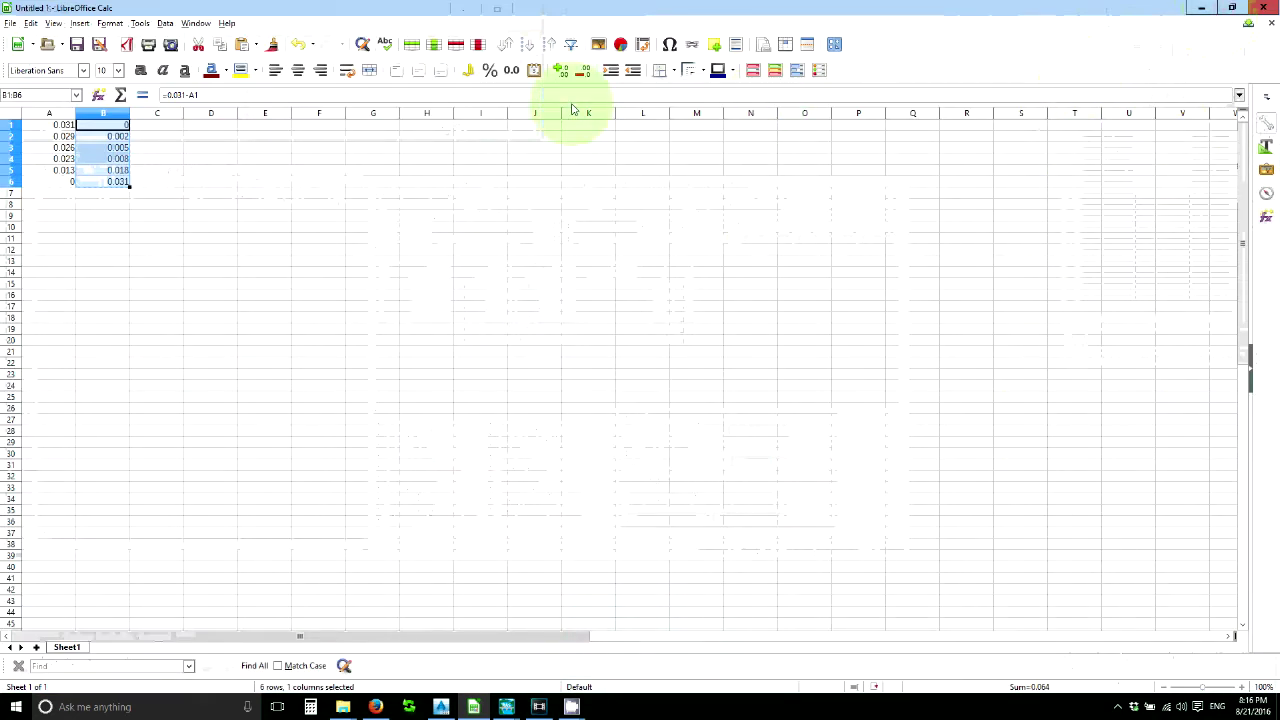
pyautogui.click(561, 71)
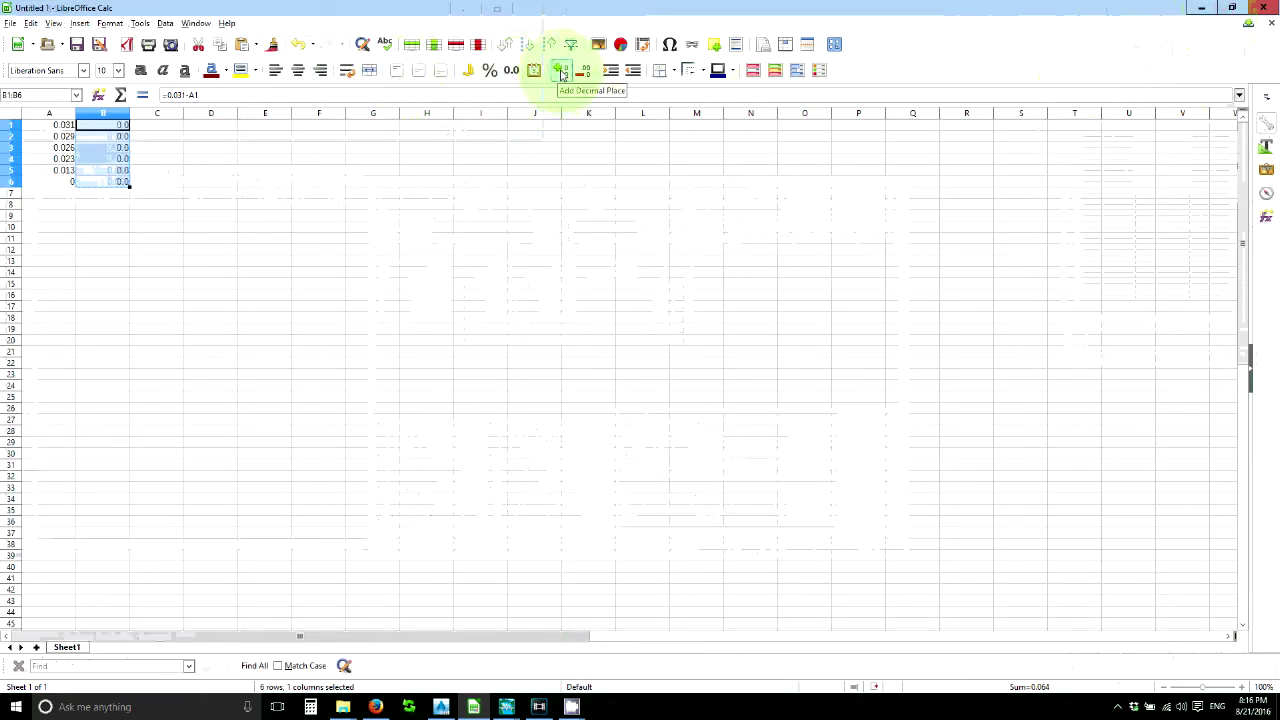
pyautogui.click(561, 71)
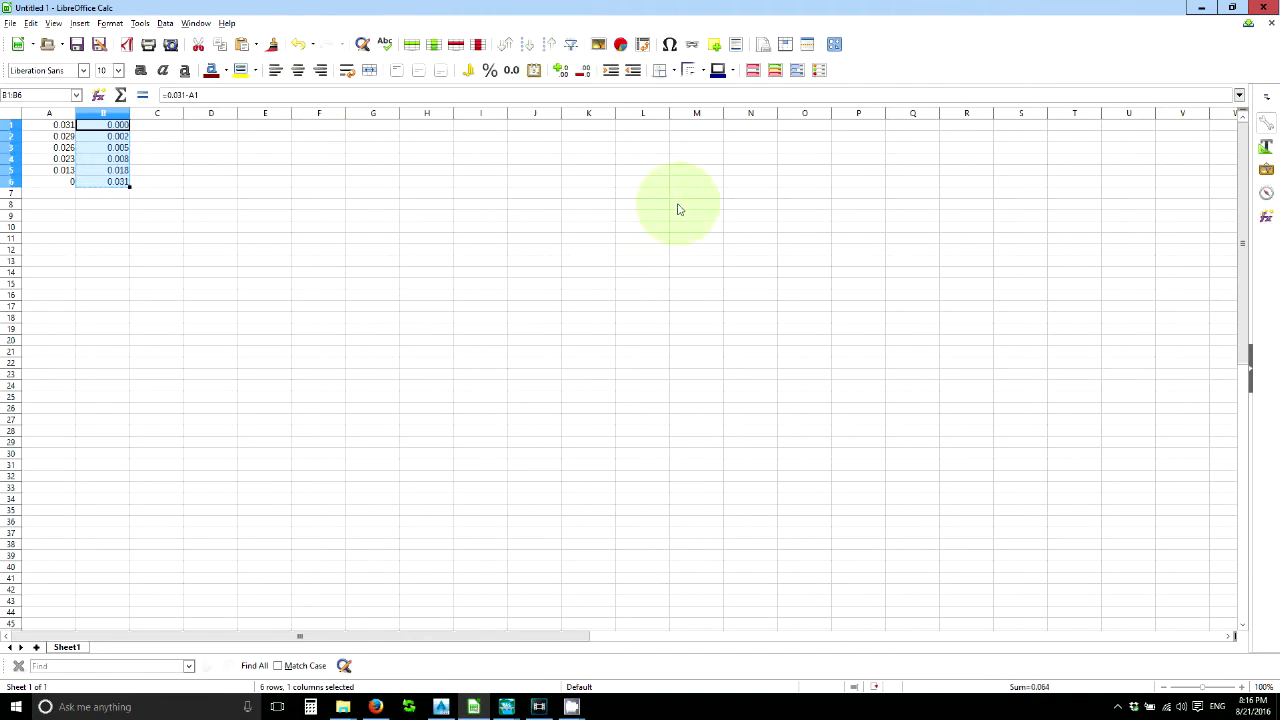
pyautogui.click(1232, 8)
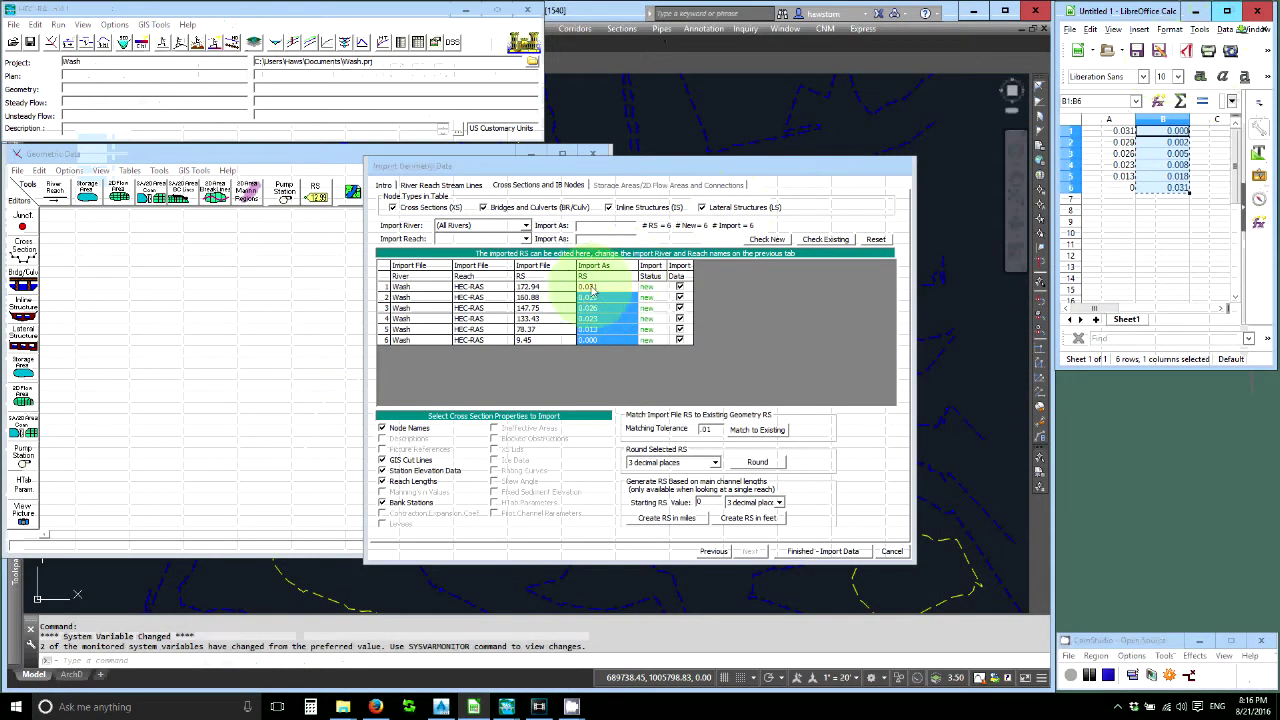
# Paste the renumbered stations 0.000–0.031 into the Import As RS cells and finish the import.
pyautogui.moveTo(591, 288); pyautogui.dragTo(597, 333)
pyautogui.write('0.000 0.002 0.005 0.008 0.018 0.031')
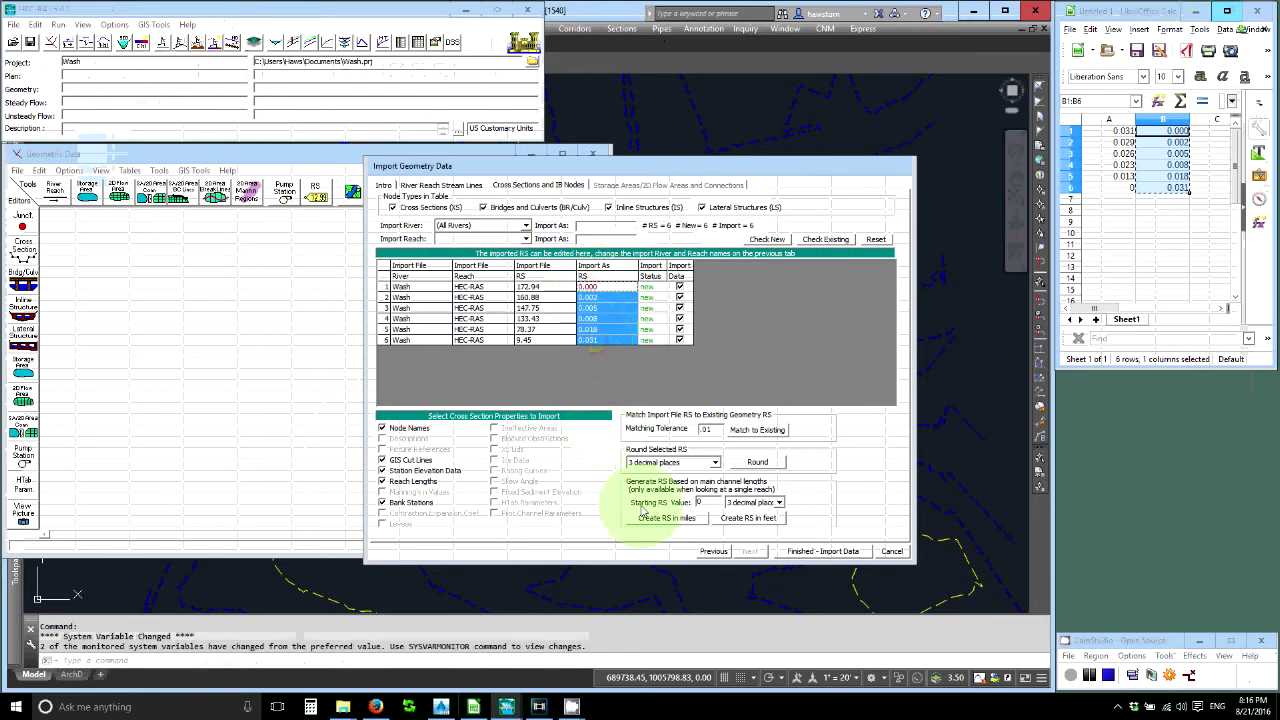
pyautogui.click(820, 552)
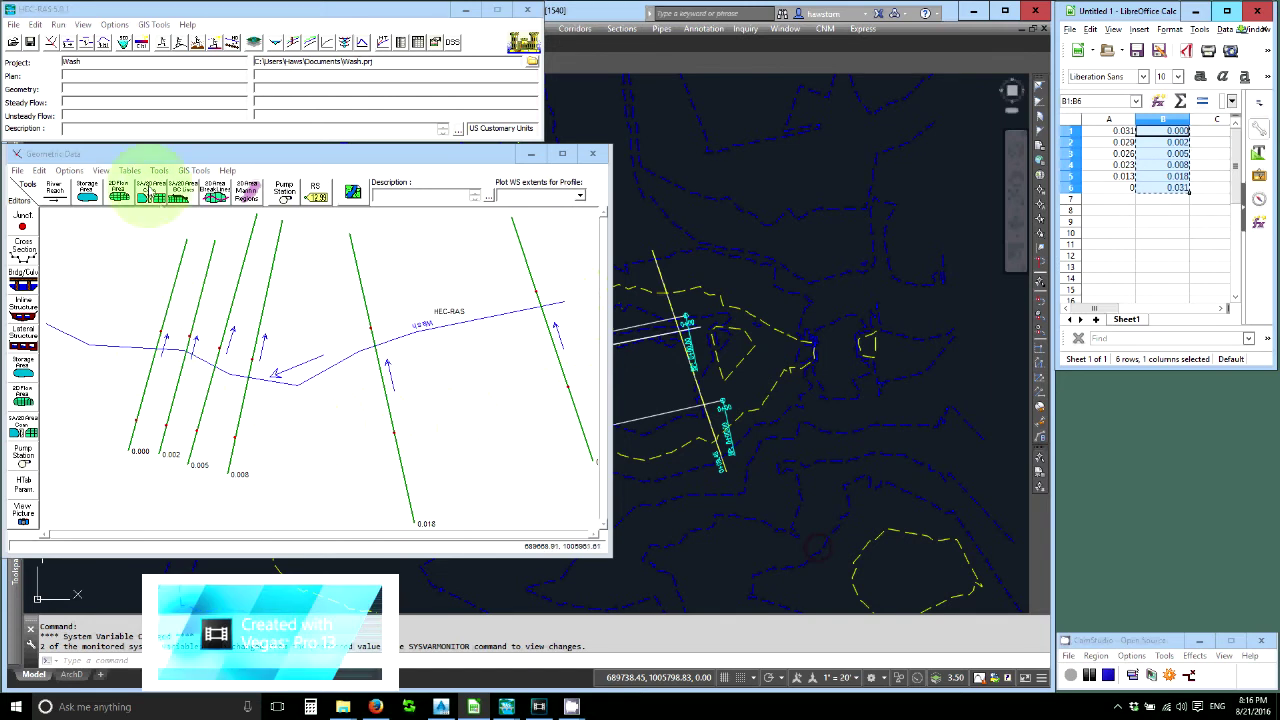
# In the Reach Lengths table, move the LOB, Channel and ROB values from rows 2–6 up to rows 1–5.
pyautogui.click(129, 171)
pyautogui.click(153, 200)
pyautogui.moveTo(562, 248); pyautogui.dragTo(677, 289)
pyautogui.hotkey('ctrl', 'c')
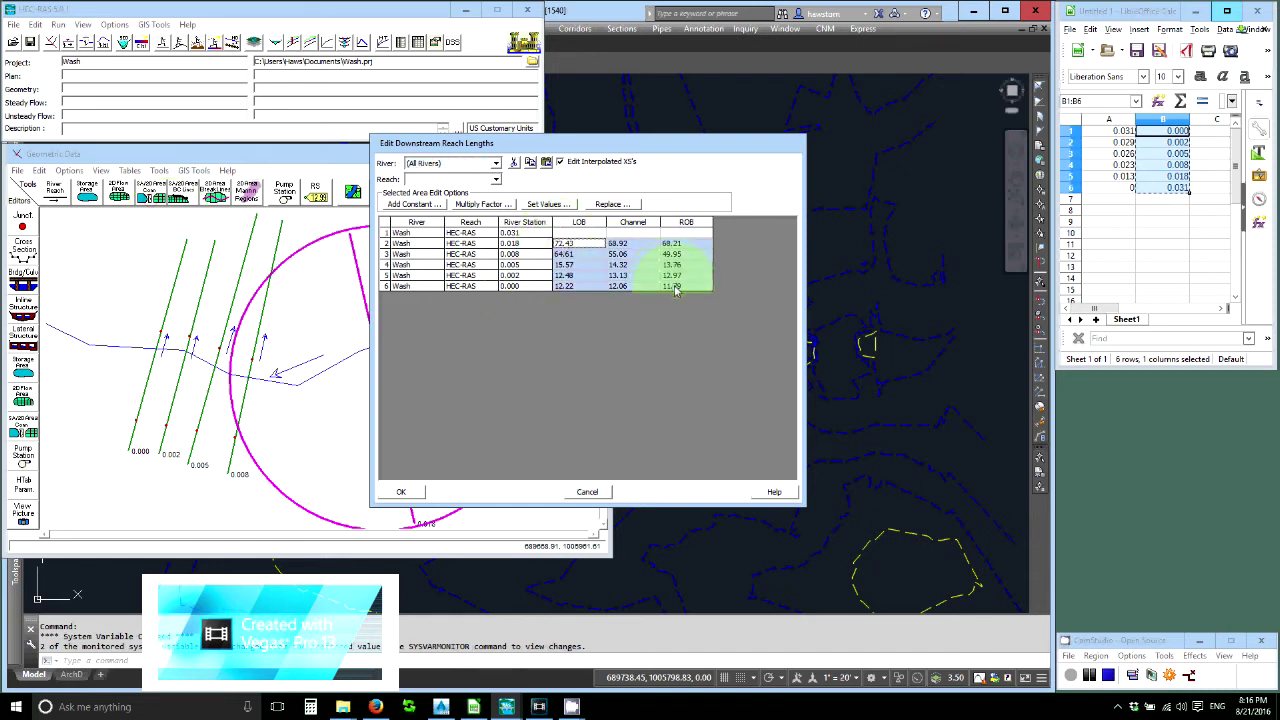
pyautogui.press('Delete')
pyautogui.moveTo(572, 236); pyautogui.dragTo(686, 280)
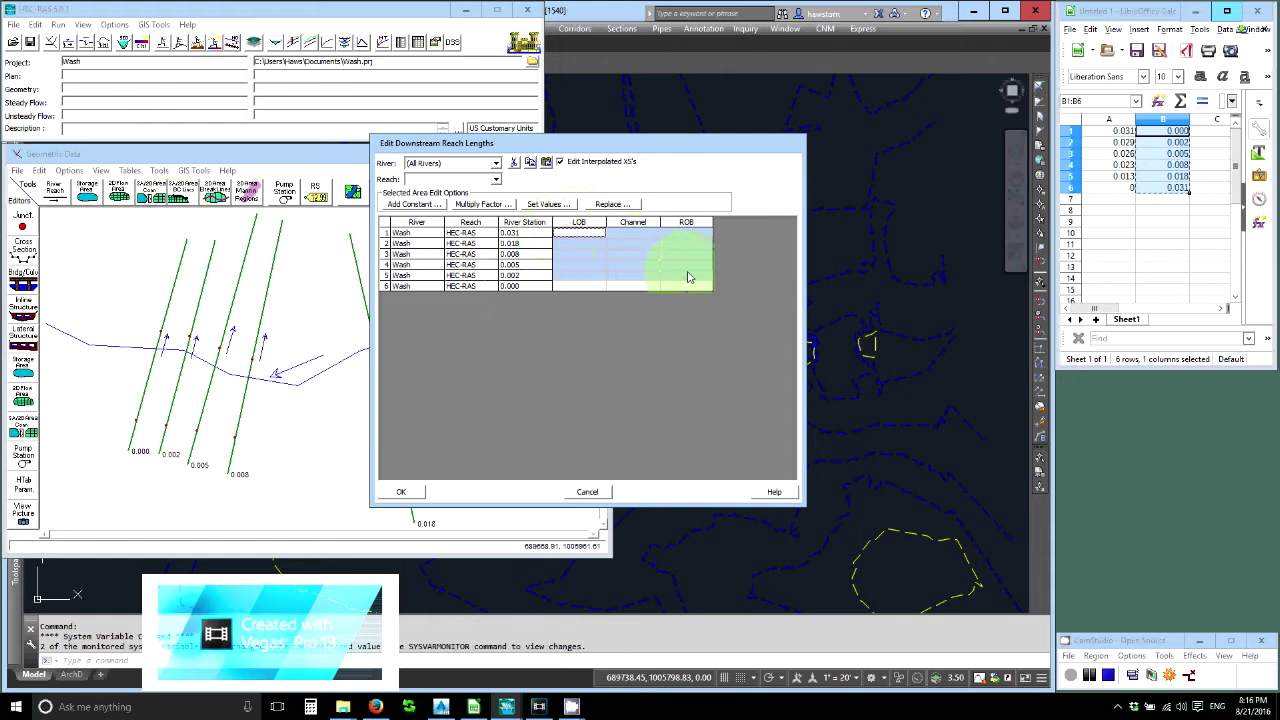
pyautogui.hotkey('ctrl', 'v')
pyautogui.click(397, 496)
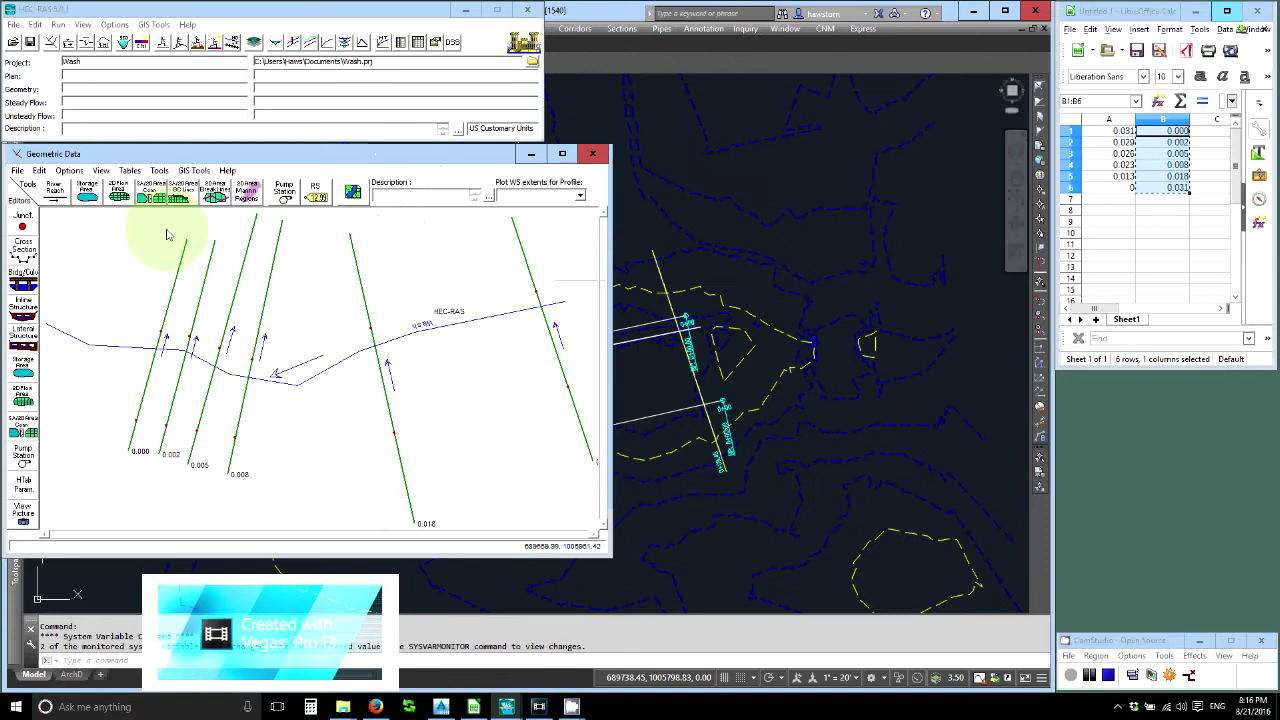
pyautogui.click(131, 171)
pyautogui.moveTo(157, 172)
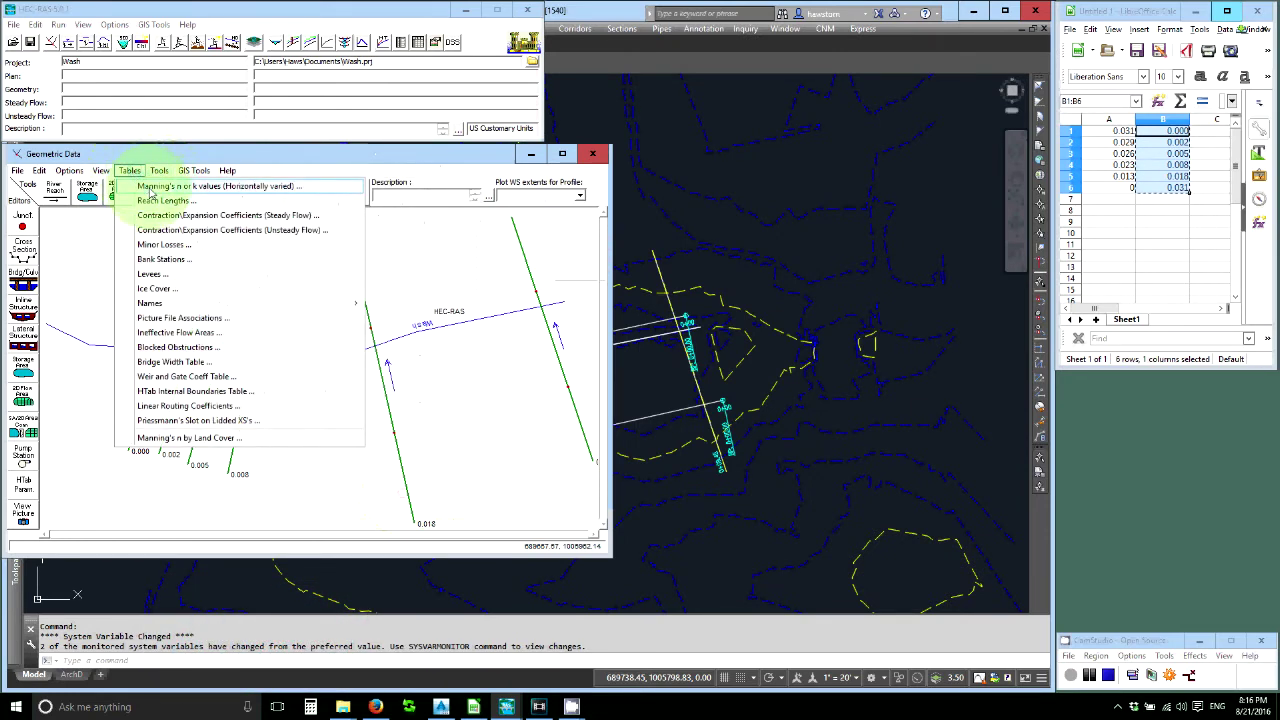
# Set every n #1–n #3 cell in the Manning's n table to 0.040.
pyautogui.click(210, 186)
pyautogui.moveTo(589, 236); pyautogui.dragTo(668, 288)
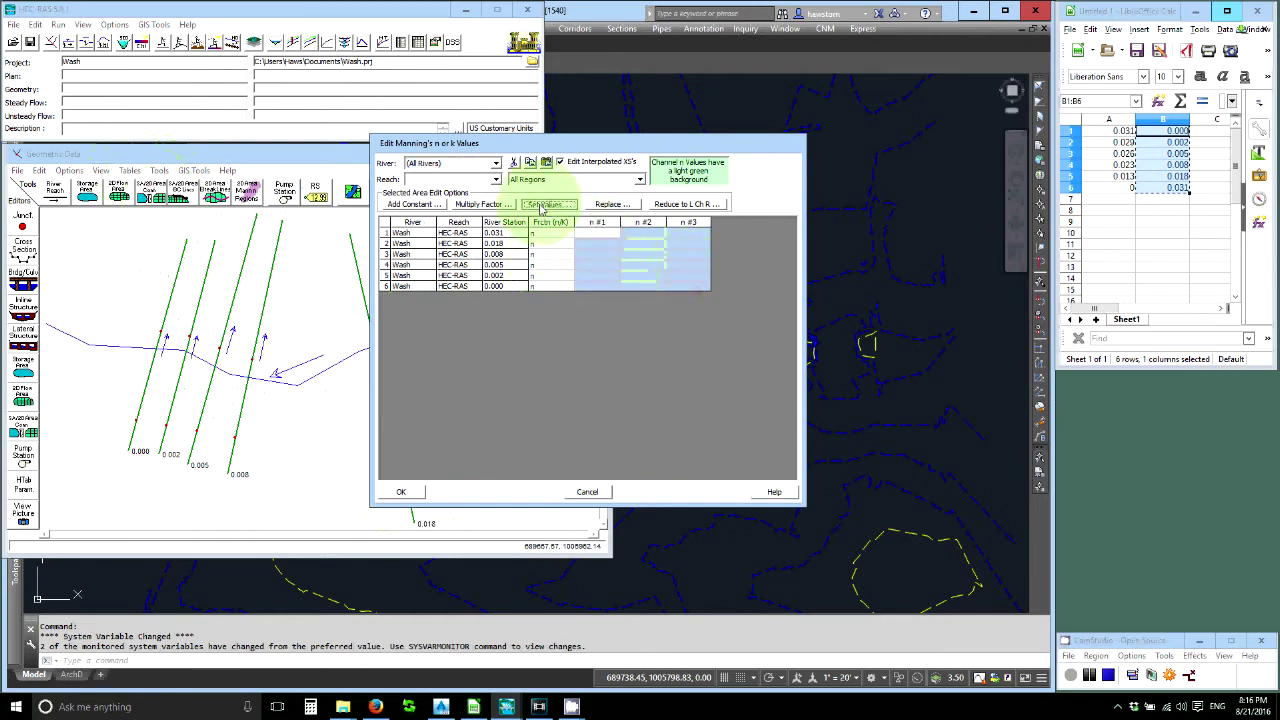
pyautogui.click(541, 205)
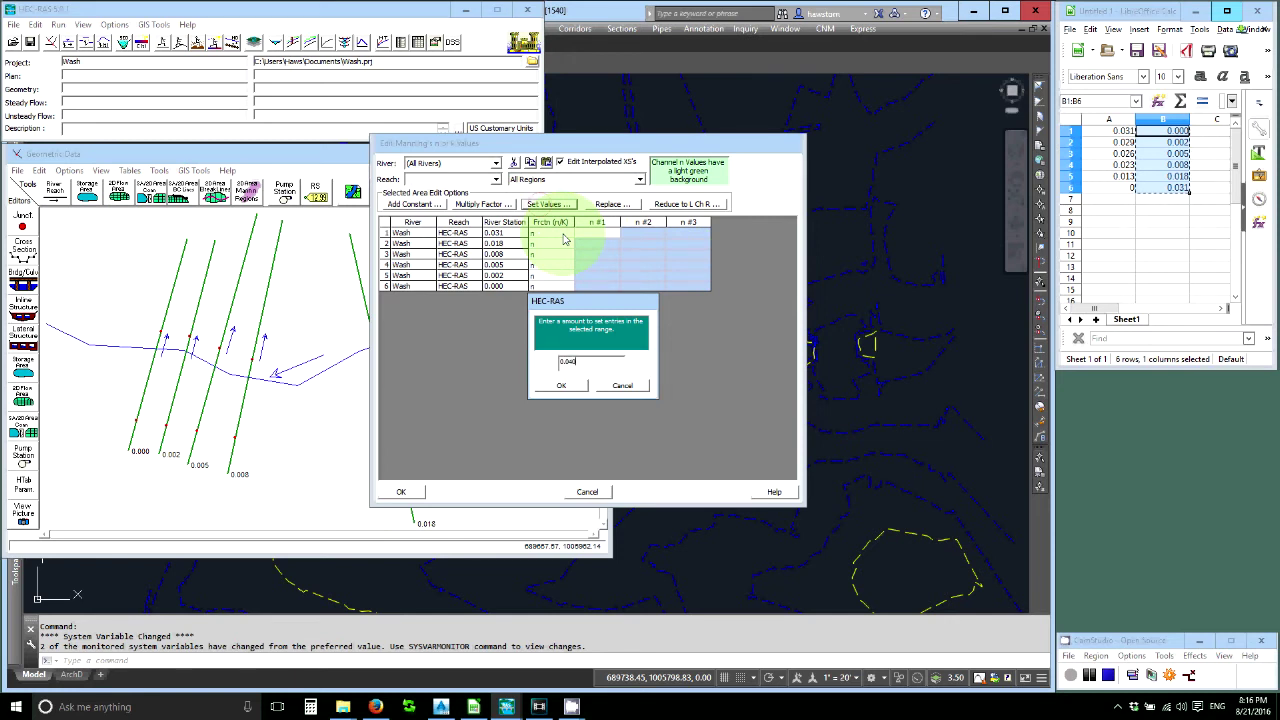
pyautogui.click(561, 385)
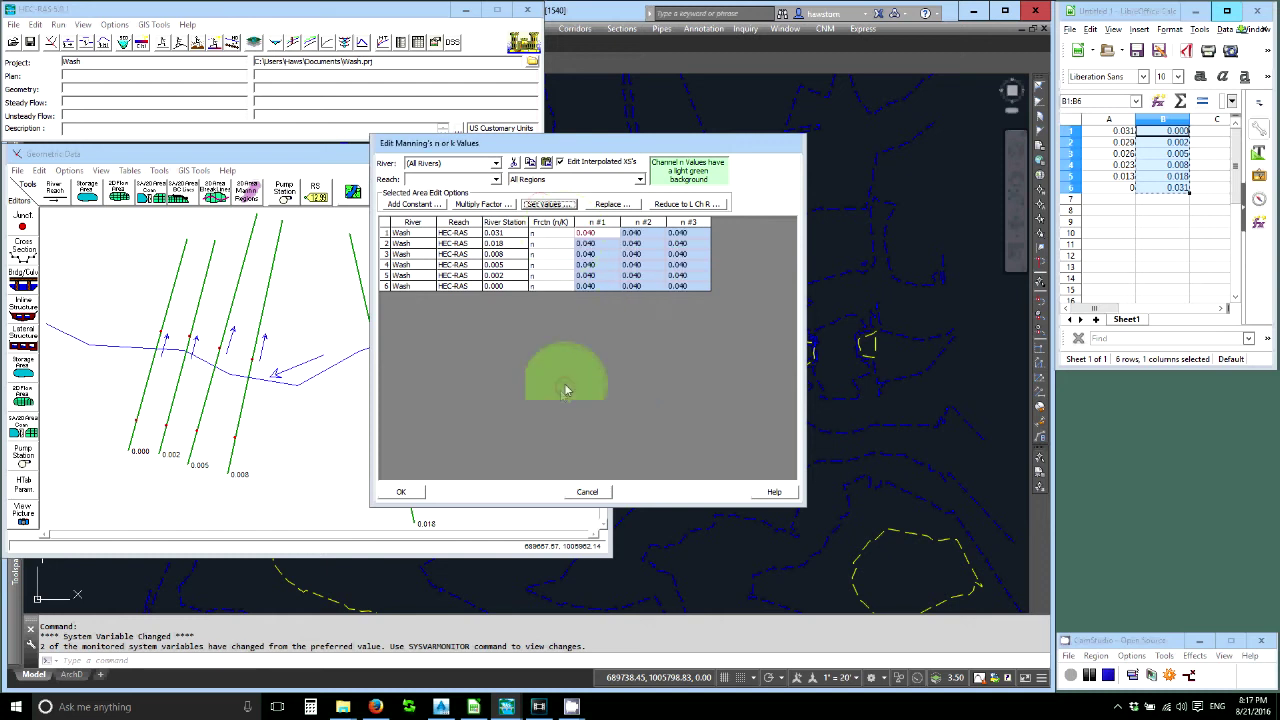
pyautogui.click(402, 492)
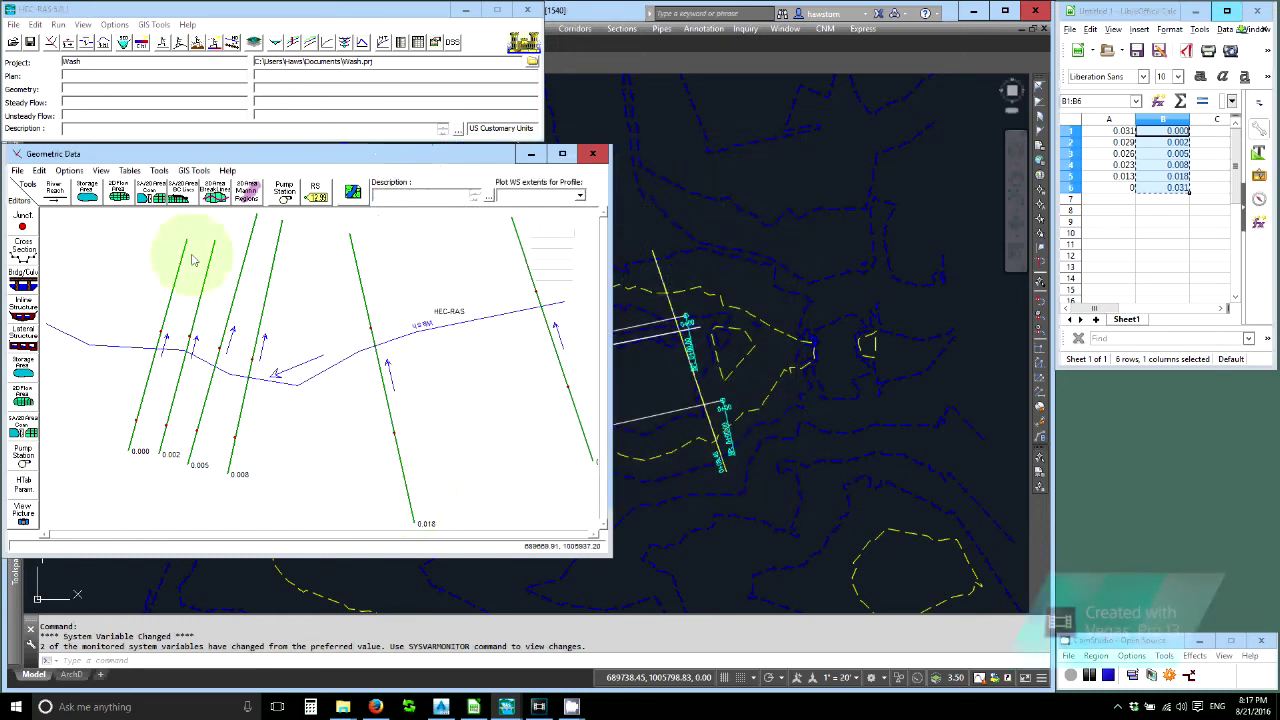
# Enter a PF 1 flow of 20 with critical depth at both upstream and downstream boundaries.
pyautogui.click(67, 43)
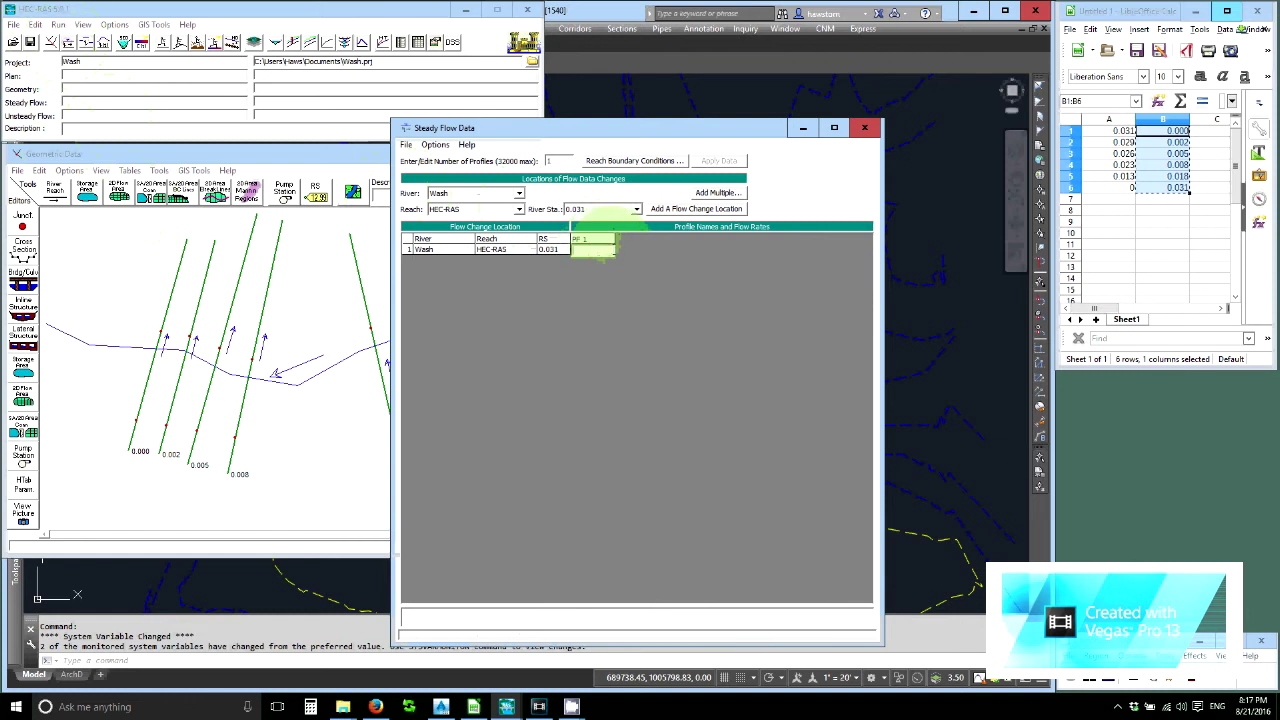
pyautogui.click(593, 249)
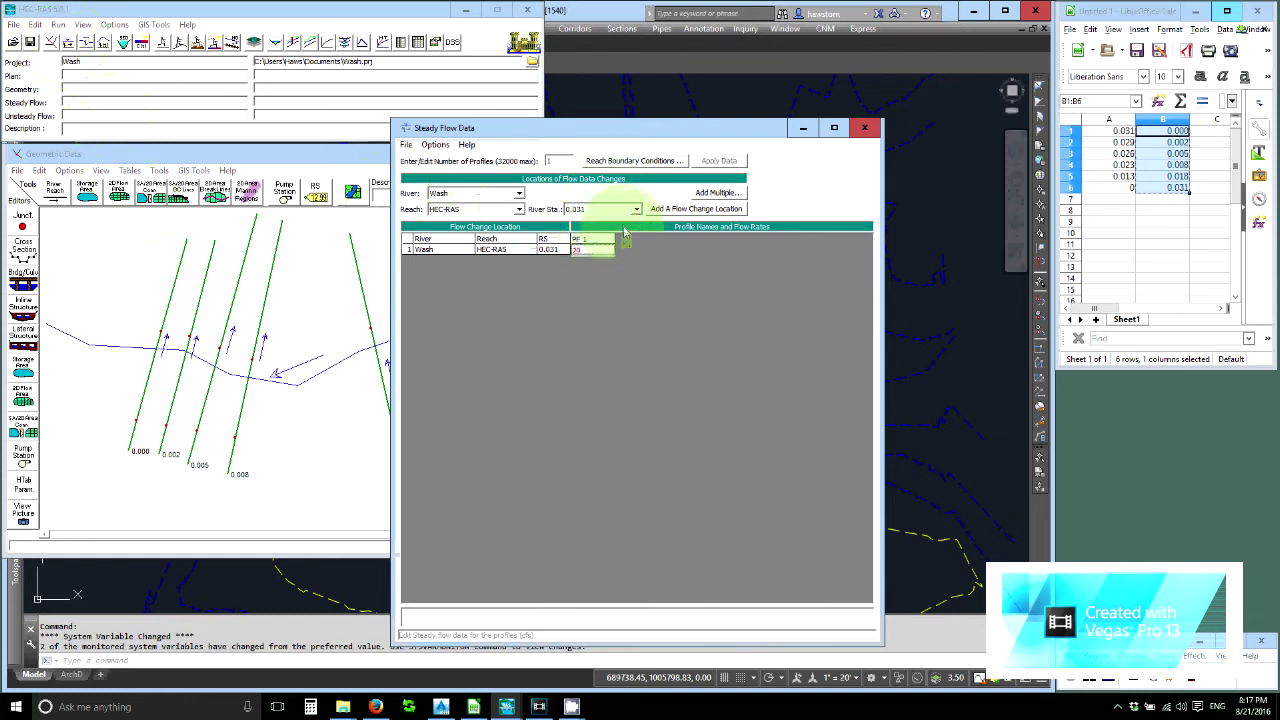
pyautogui.click(632, 161)
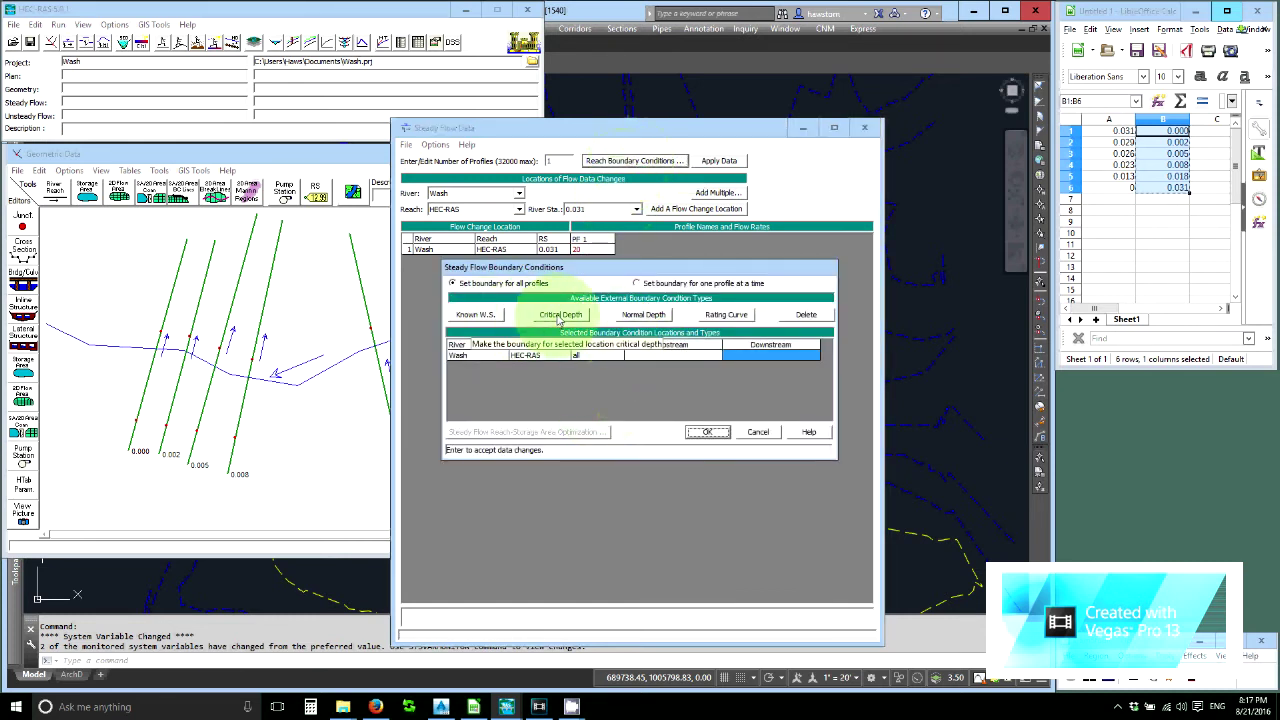
pyautogui.click(559, 316)
pyautogui.click(697, 358)
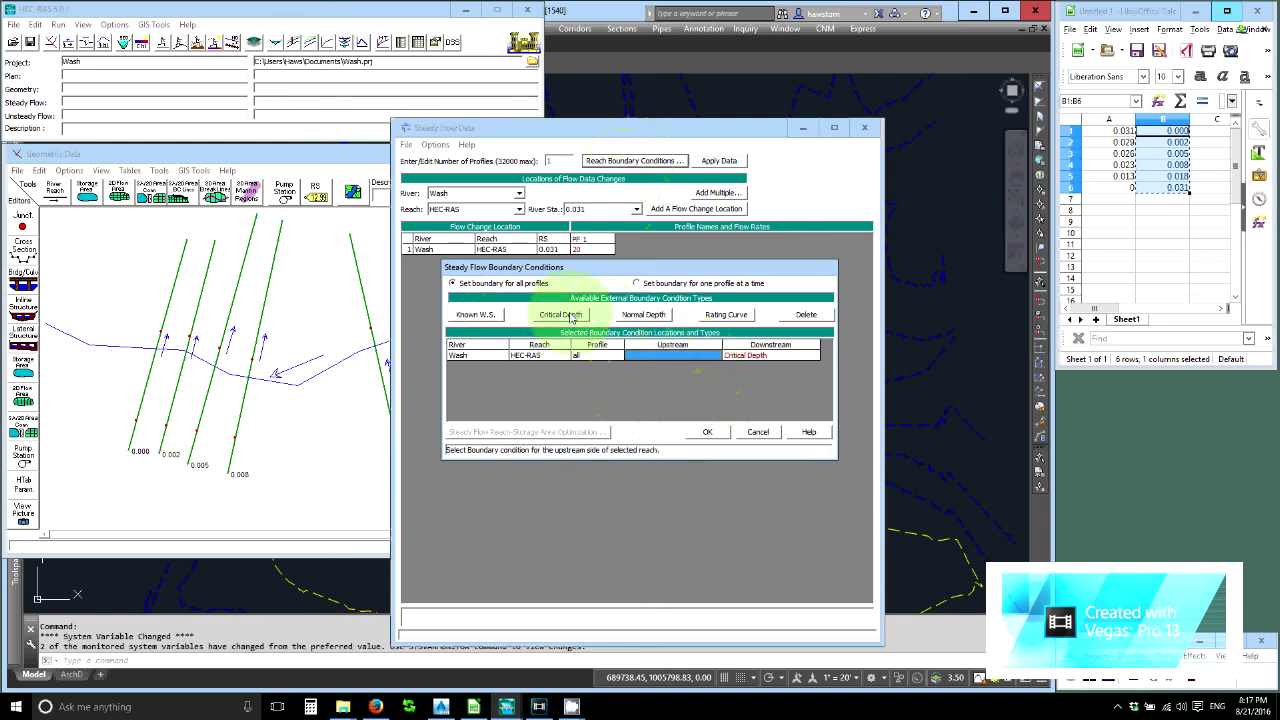
pyautogui.click(559, 315)
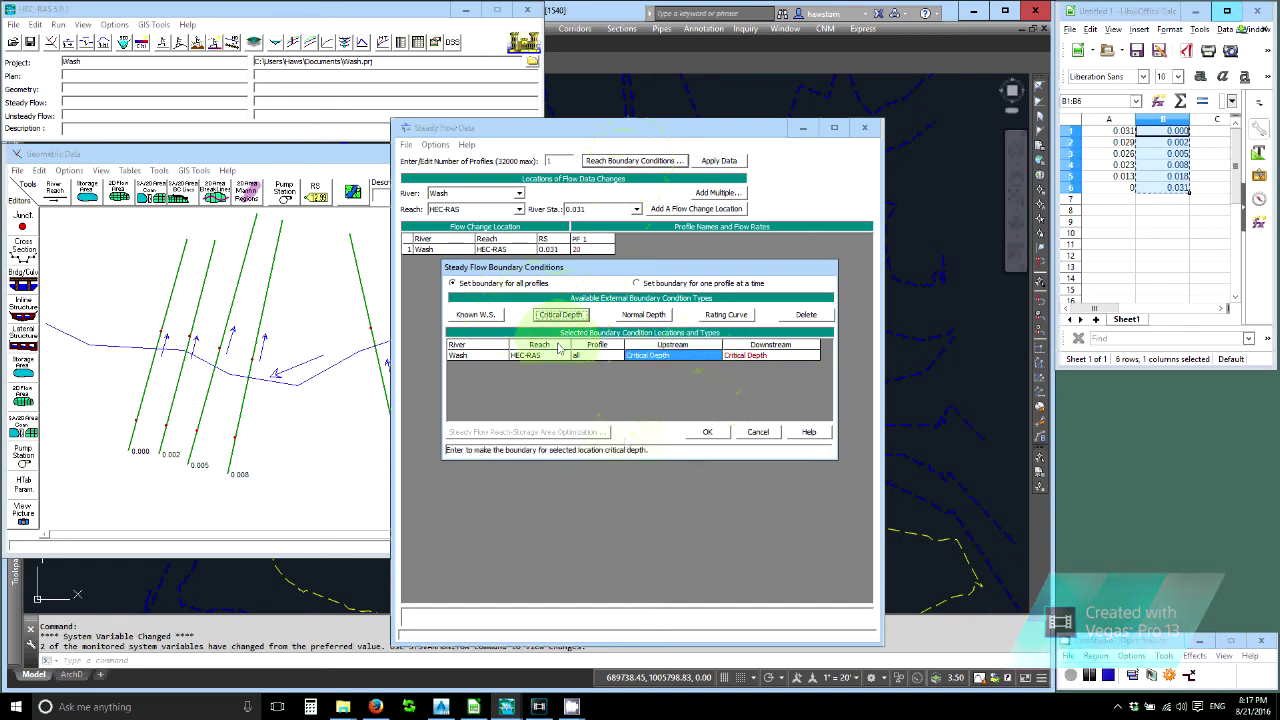
pyautogui.click(707, 432)
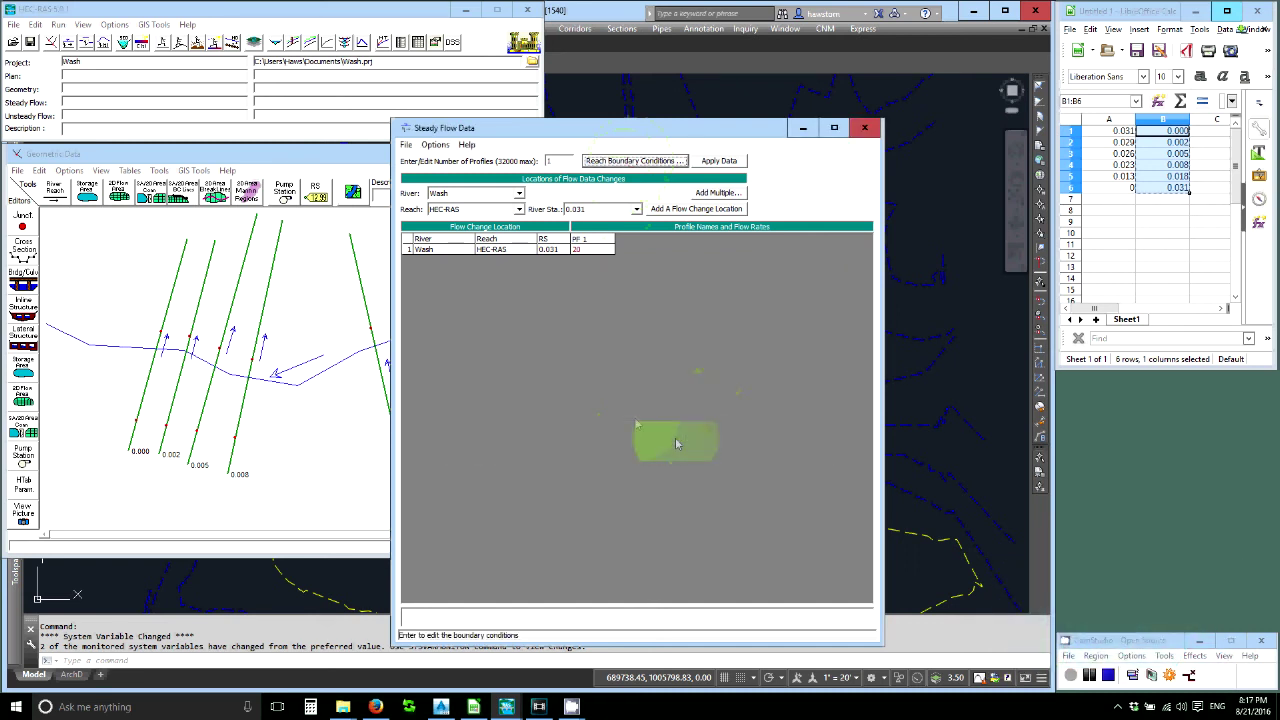
pyautogui.click(863, 127)
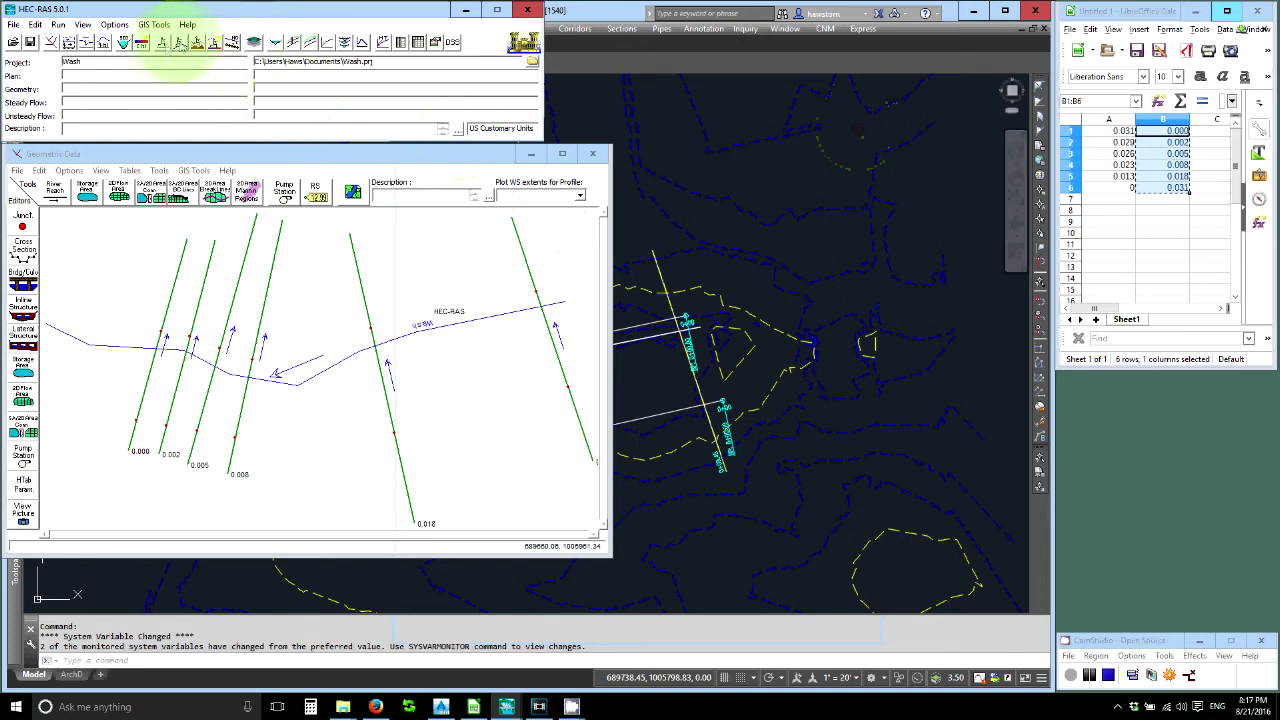
# Compute the steady flow run in Mixed regime and review the water surface profile plot.
pyautogui.click(163, 43)
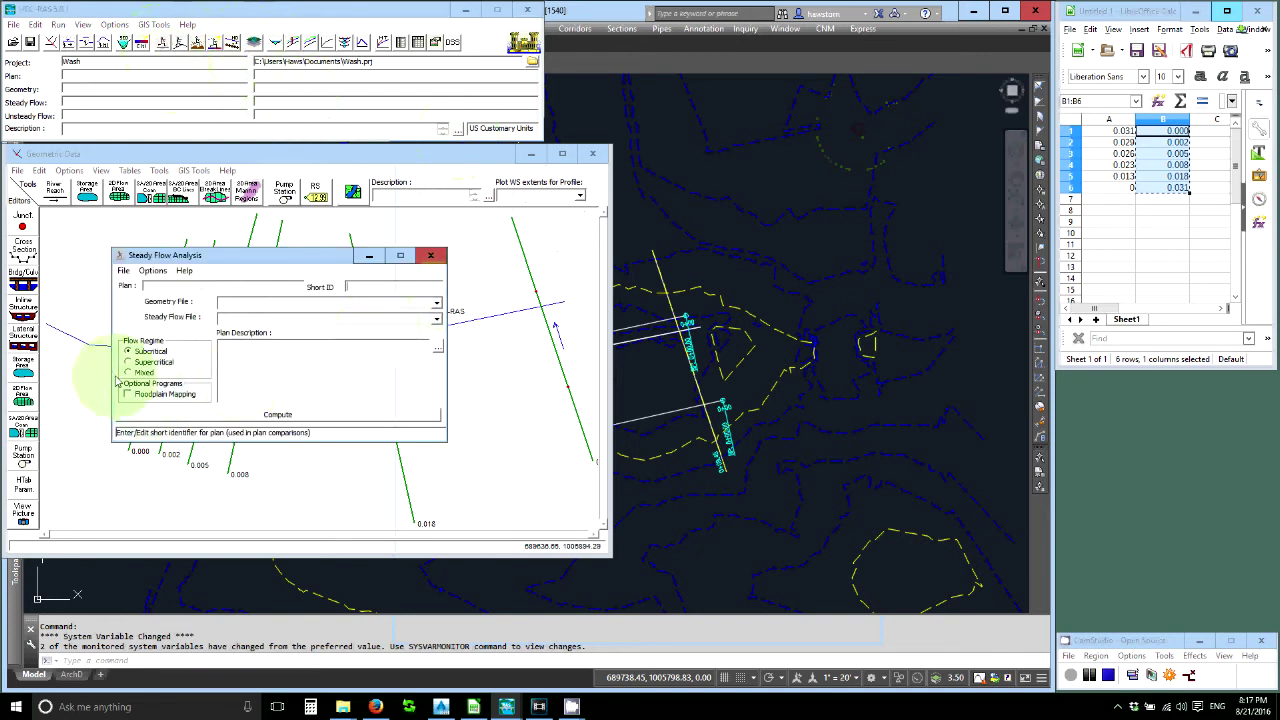
pyautogui.click(128, 372)
pyautogui.click(260, 416)
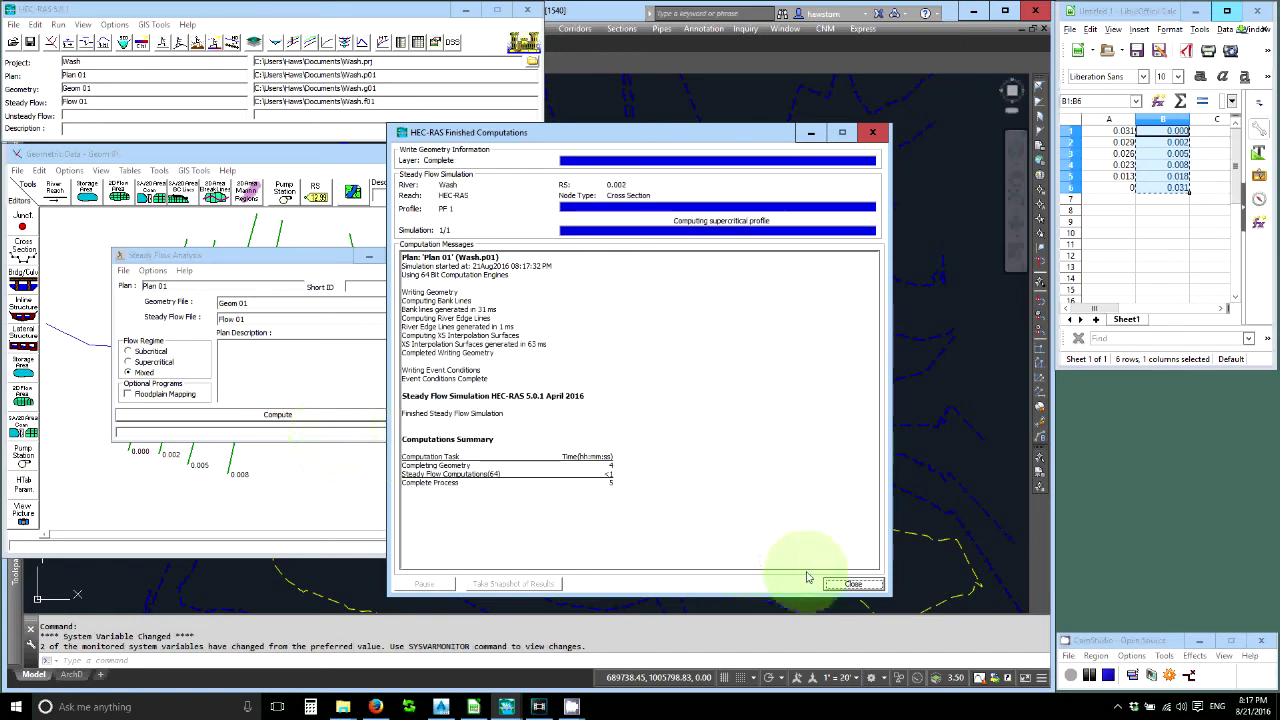
pyautogui.click(852, 585)
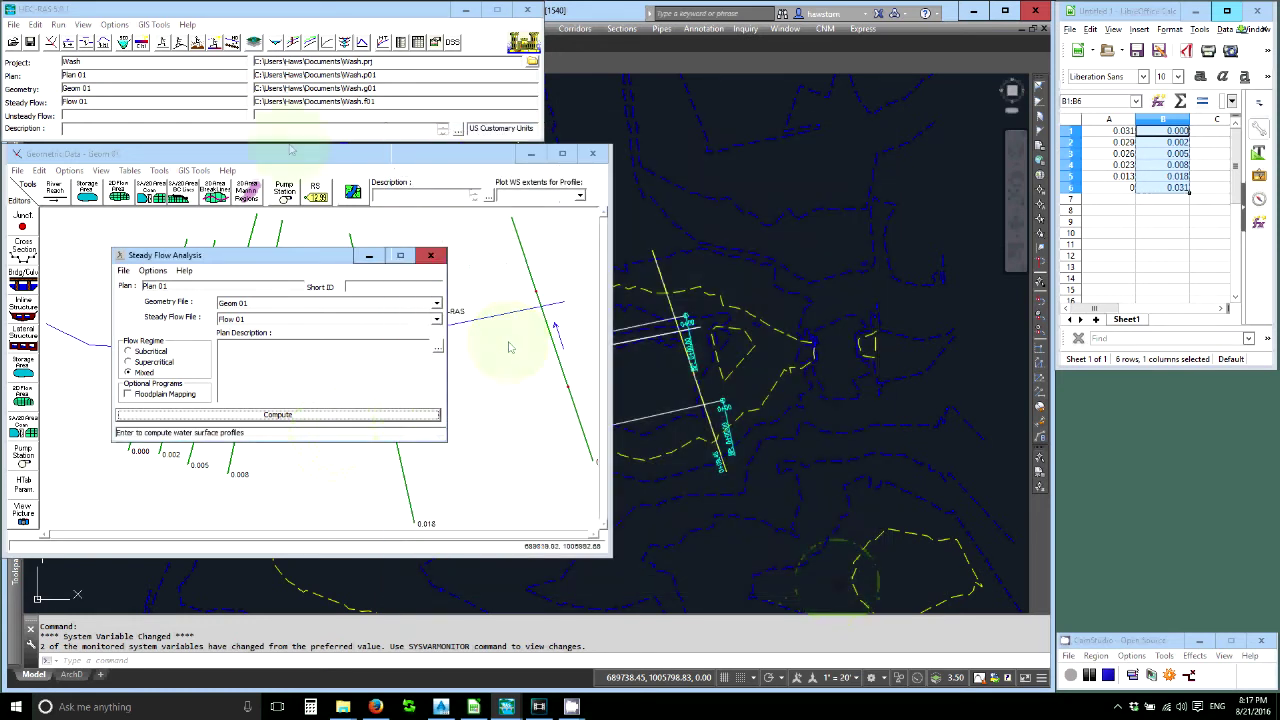
pyautogui.click(293, 42)
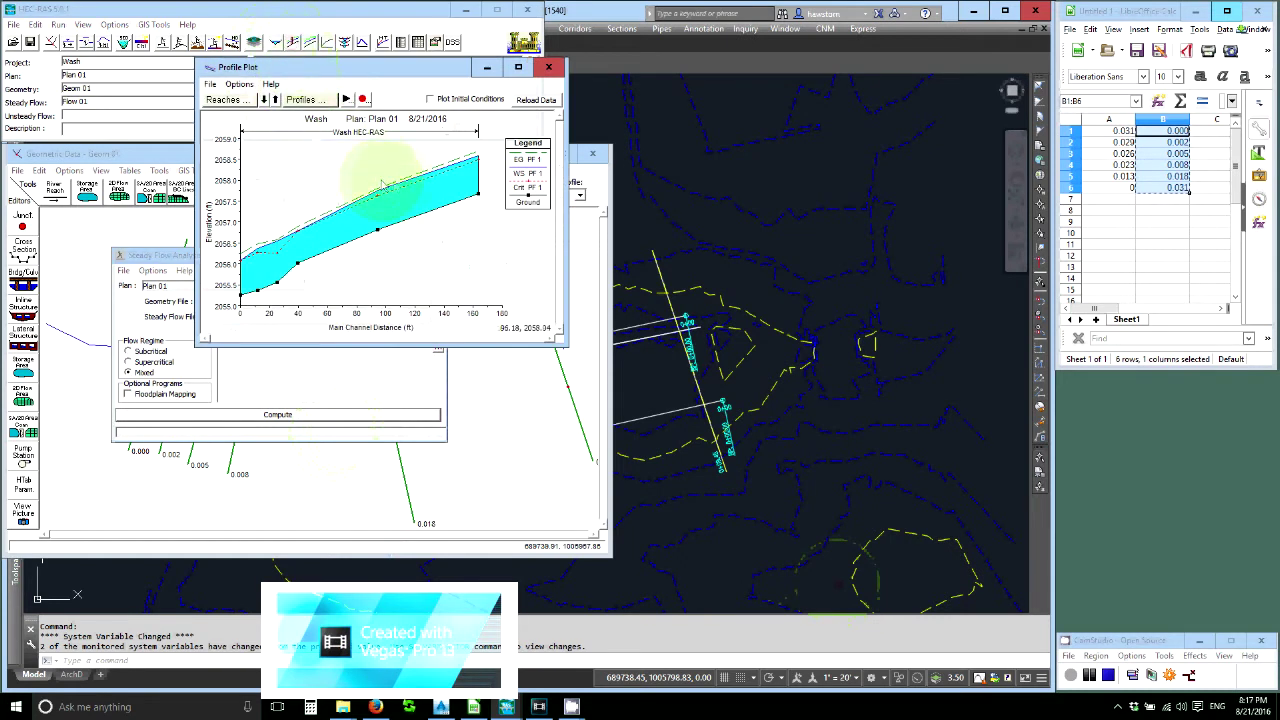
pyautogui.click(556, 70)
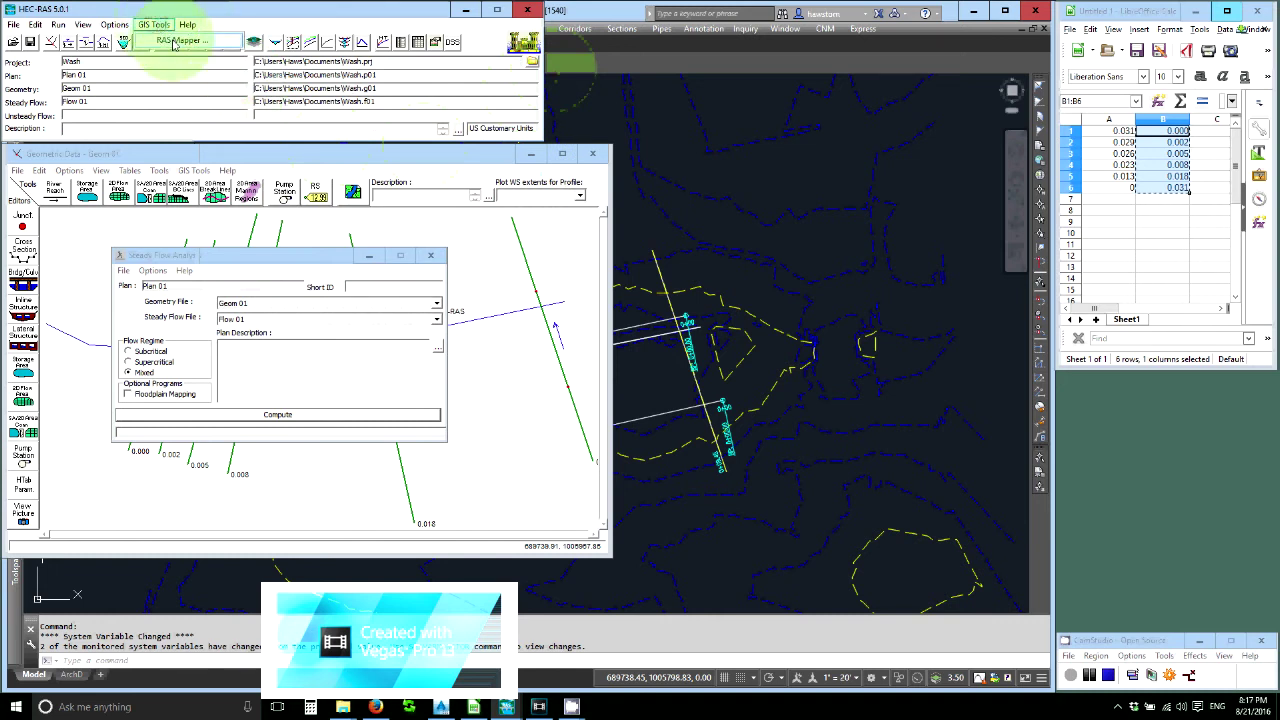
# Open RAS Mapper and start a new terrain without setting a projection yet.
pyautogui.click(173, 42)
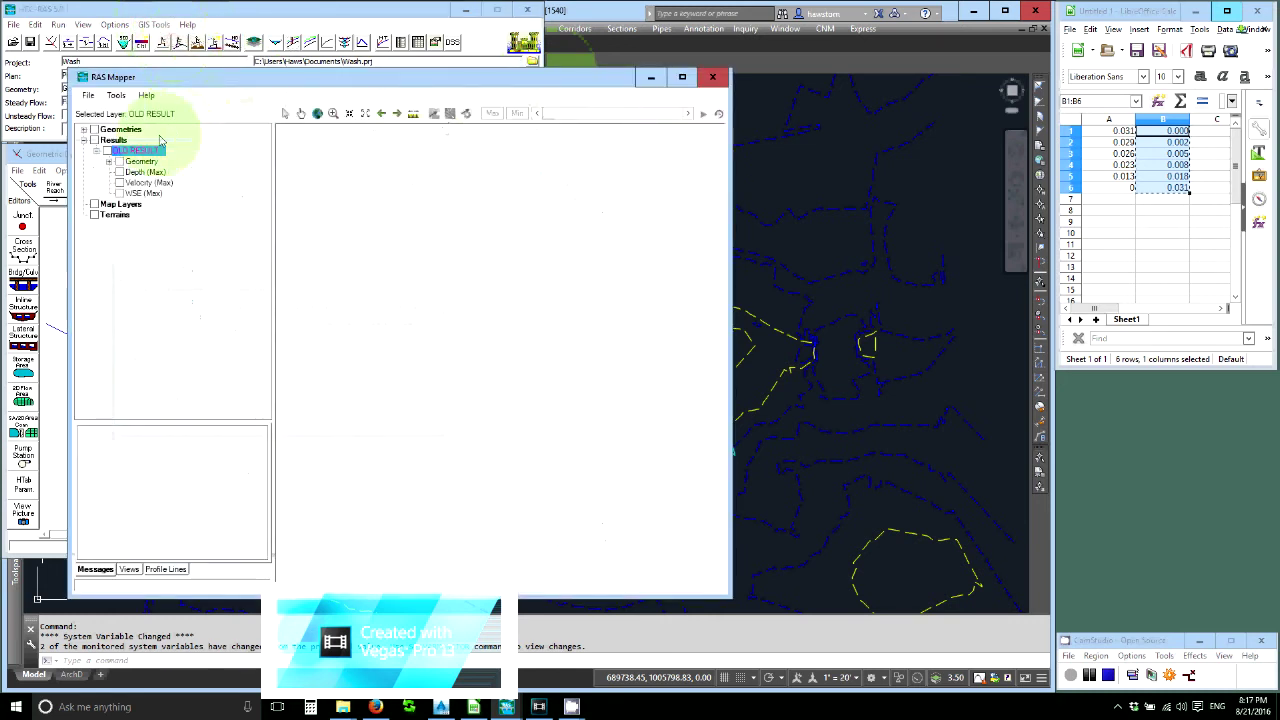
pyautogui.click(115, 96)
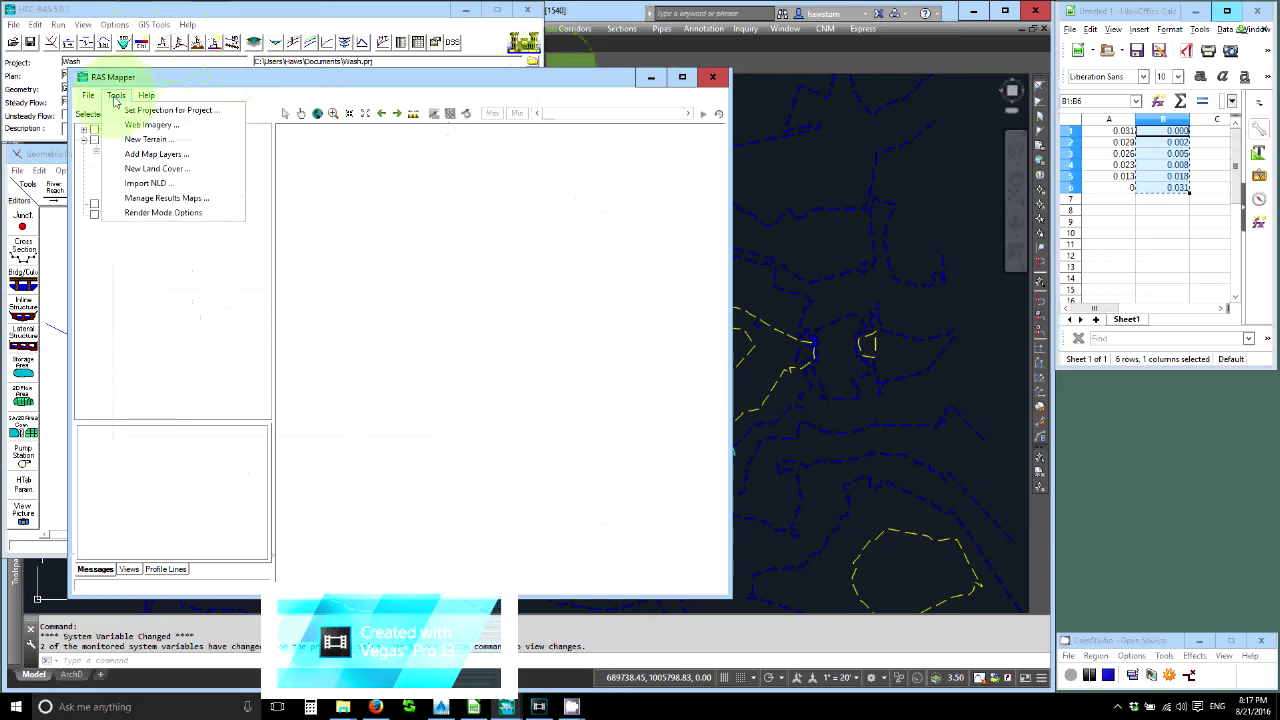
pyautogui.click(136, 140)
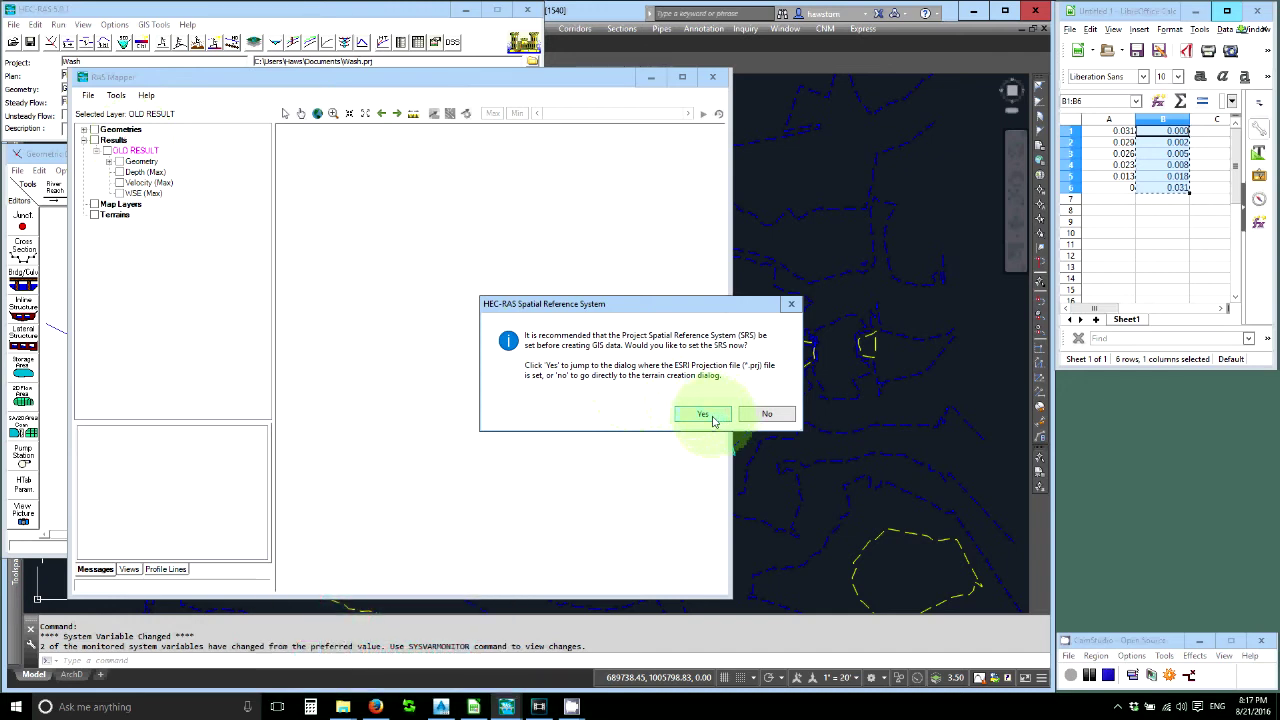
pyautogui.click(758, 417)
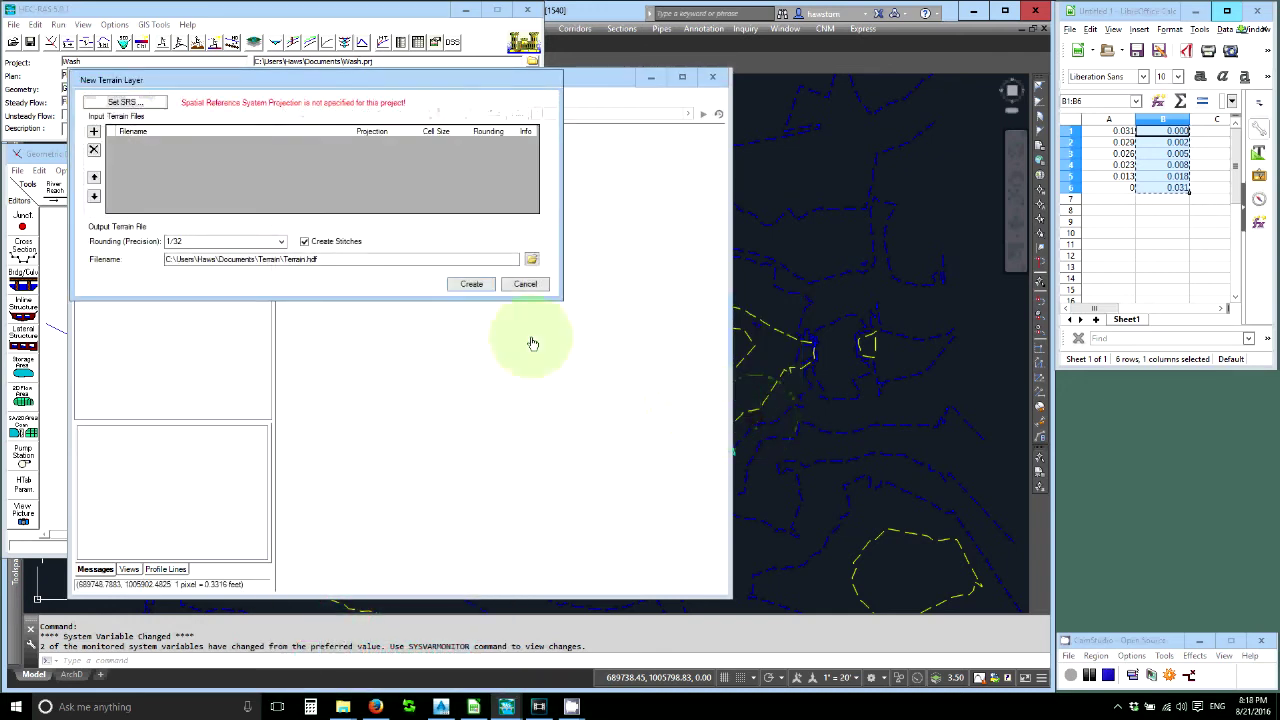
# Create the terrain from Desktop\Wash\HEC-RAS\C3D-transfer\EG-Export.tif, adopting its projection for the model.
pyautogui.click(94, 131)
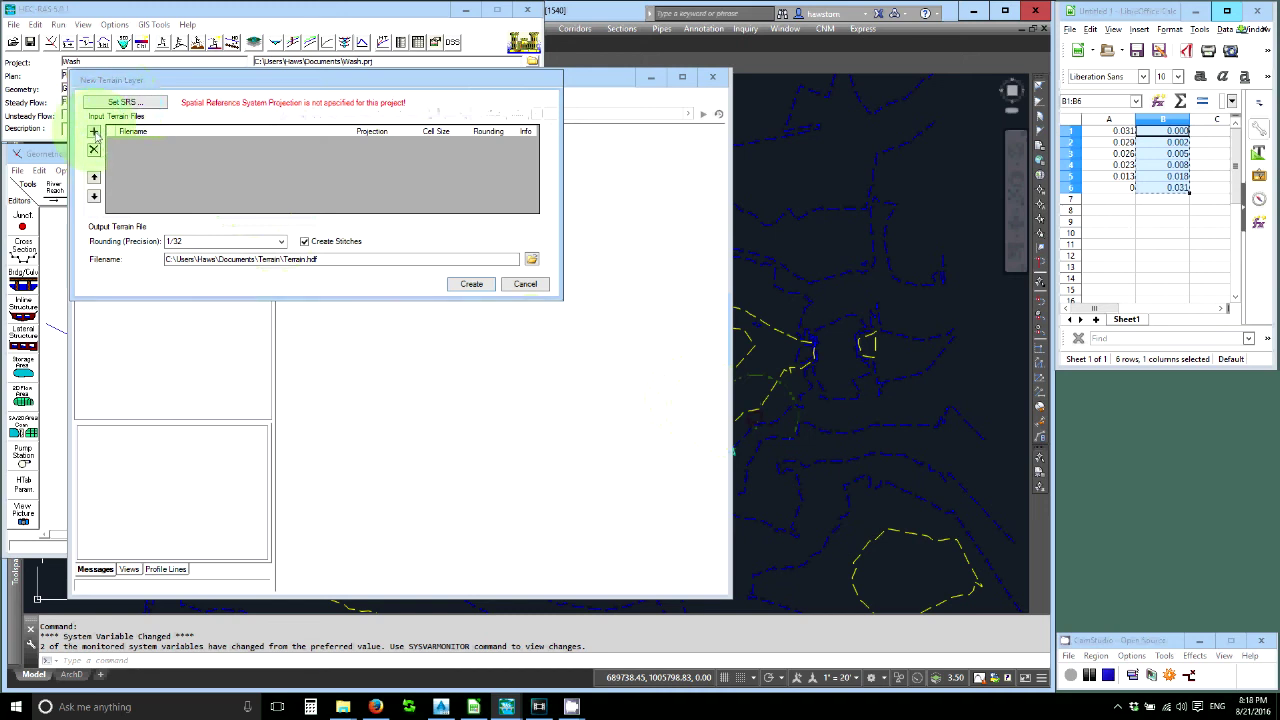
pyautogui.click(129, 200)
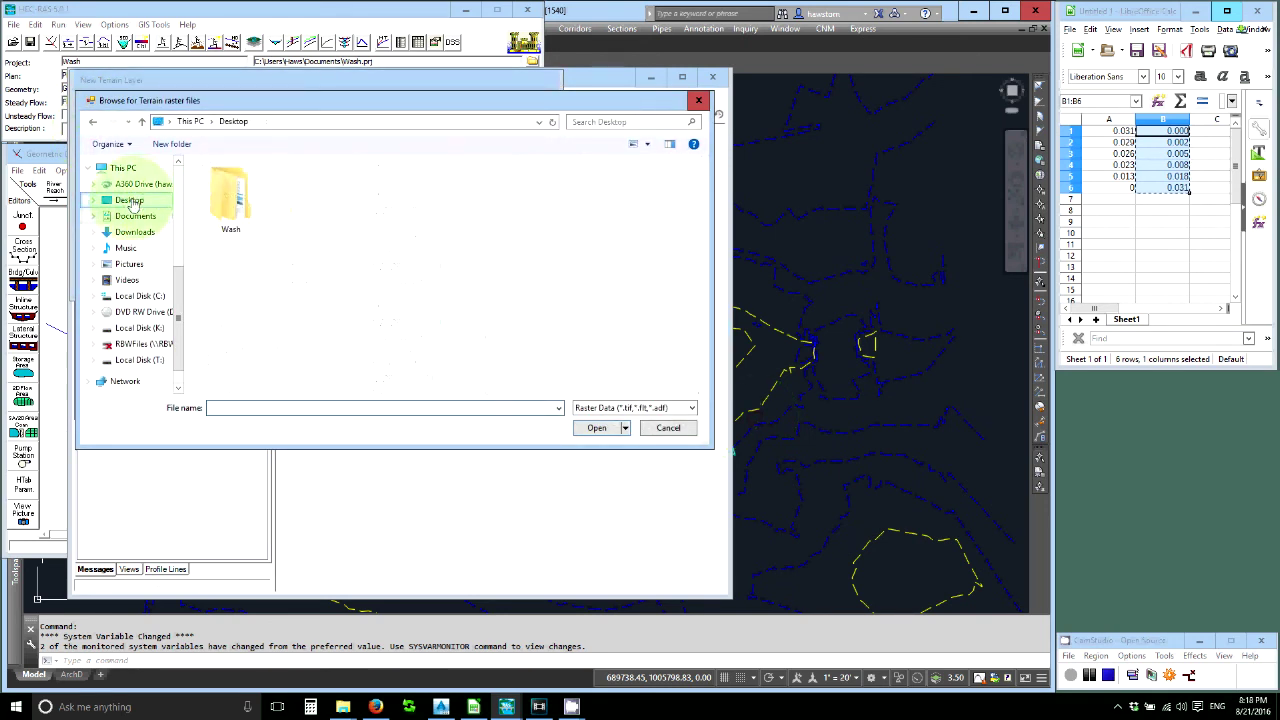
pyautogui.doubleClick(232, 205)
pyautogui.doubleClick(231, 197)
pyautogui.doubleClick(229, 184)
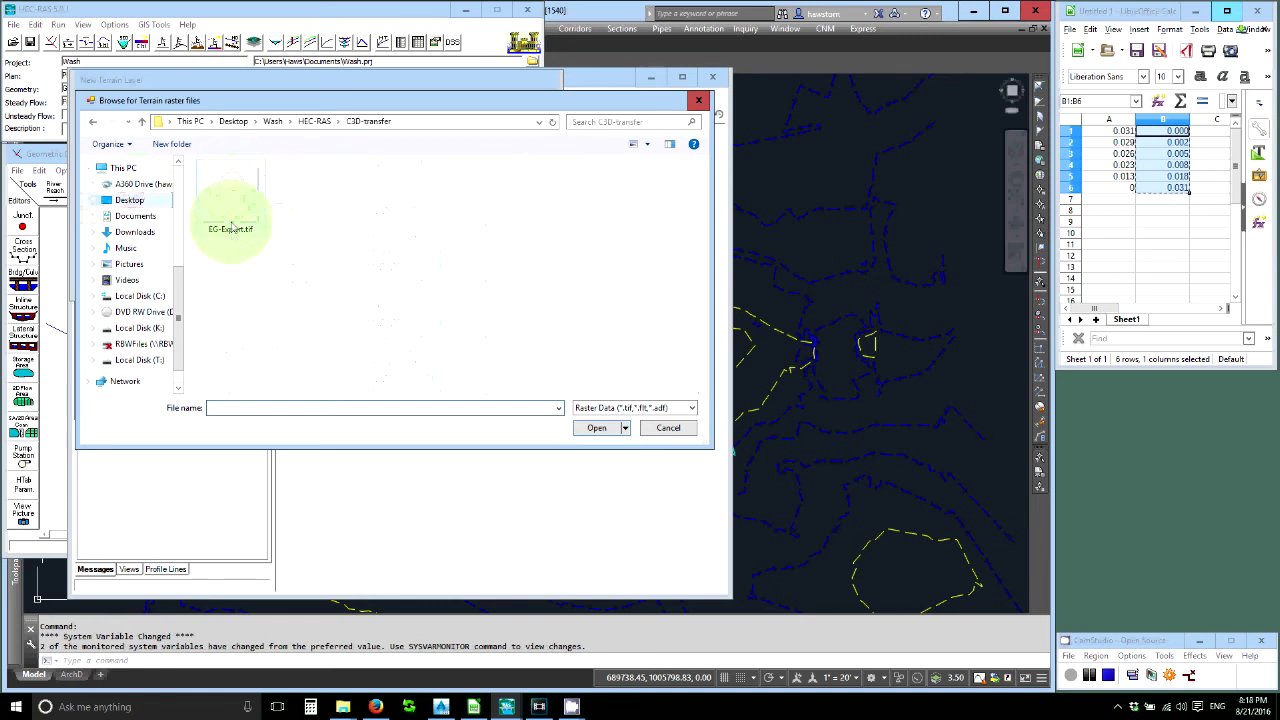
pyautogui.doubleClick(233, 218)
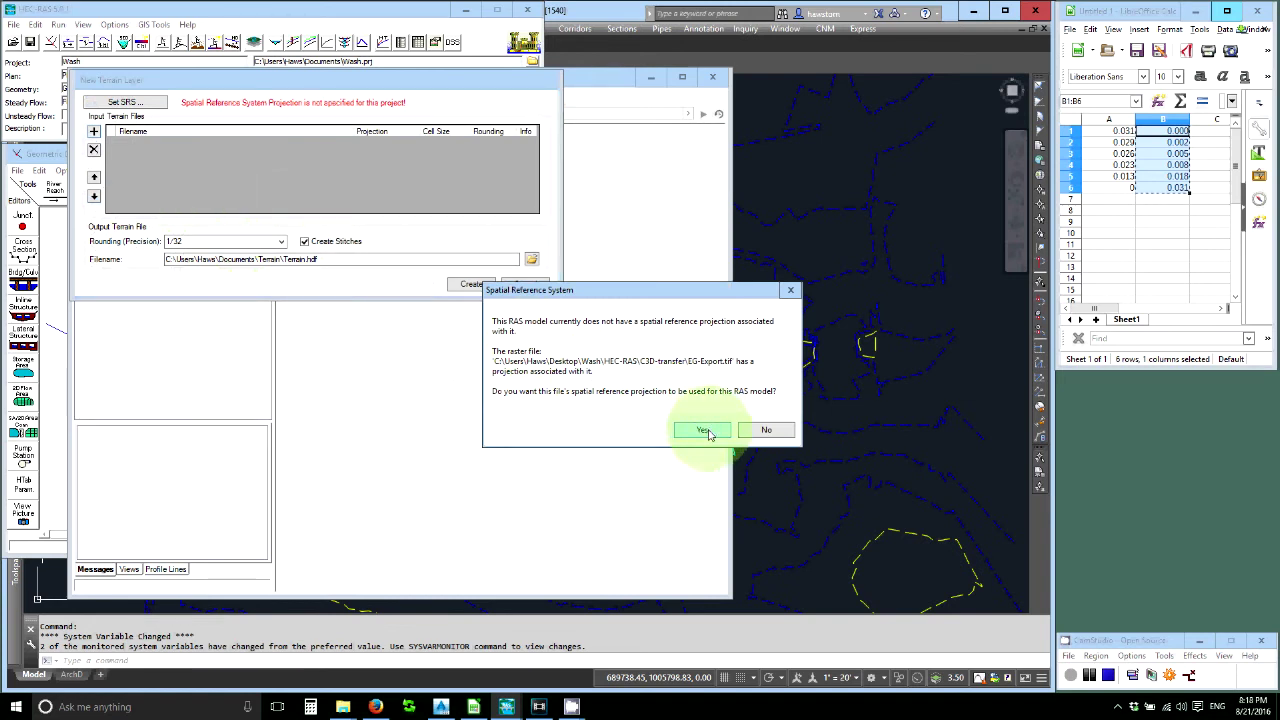
pyautogui.click(703, 430)
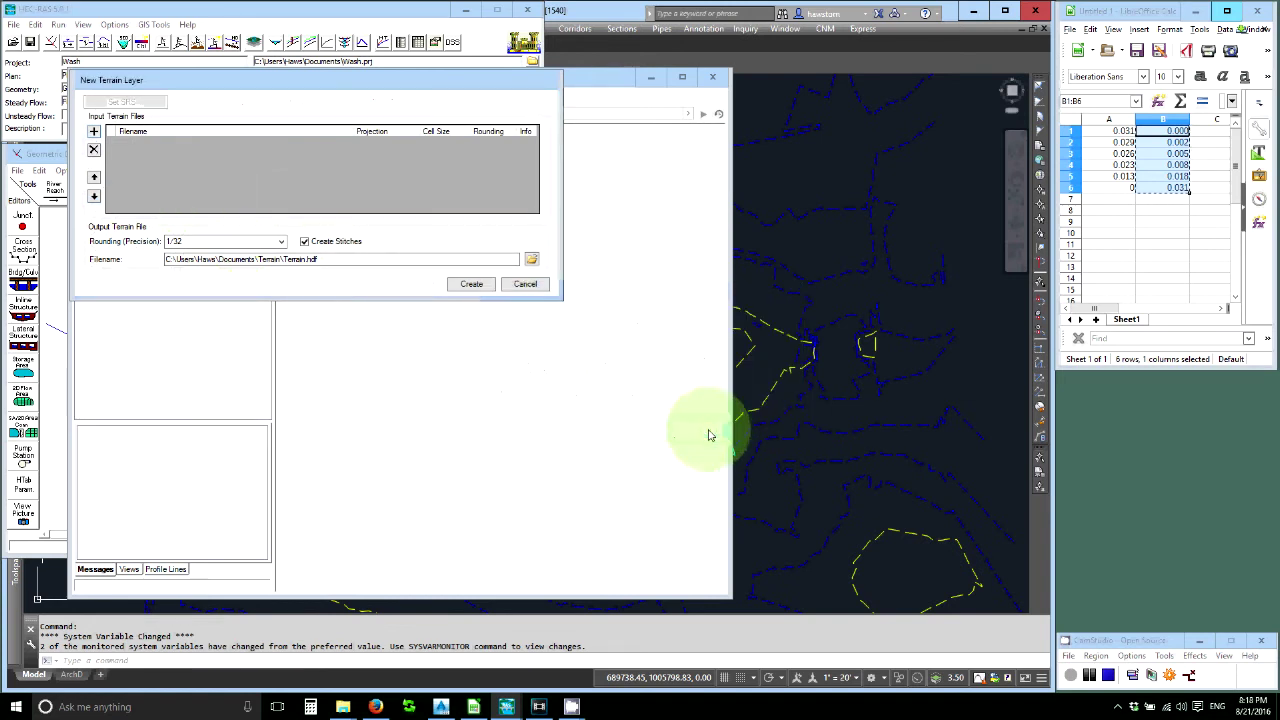
pyautogui.click(470, 285)
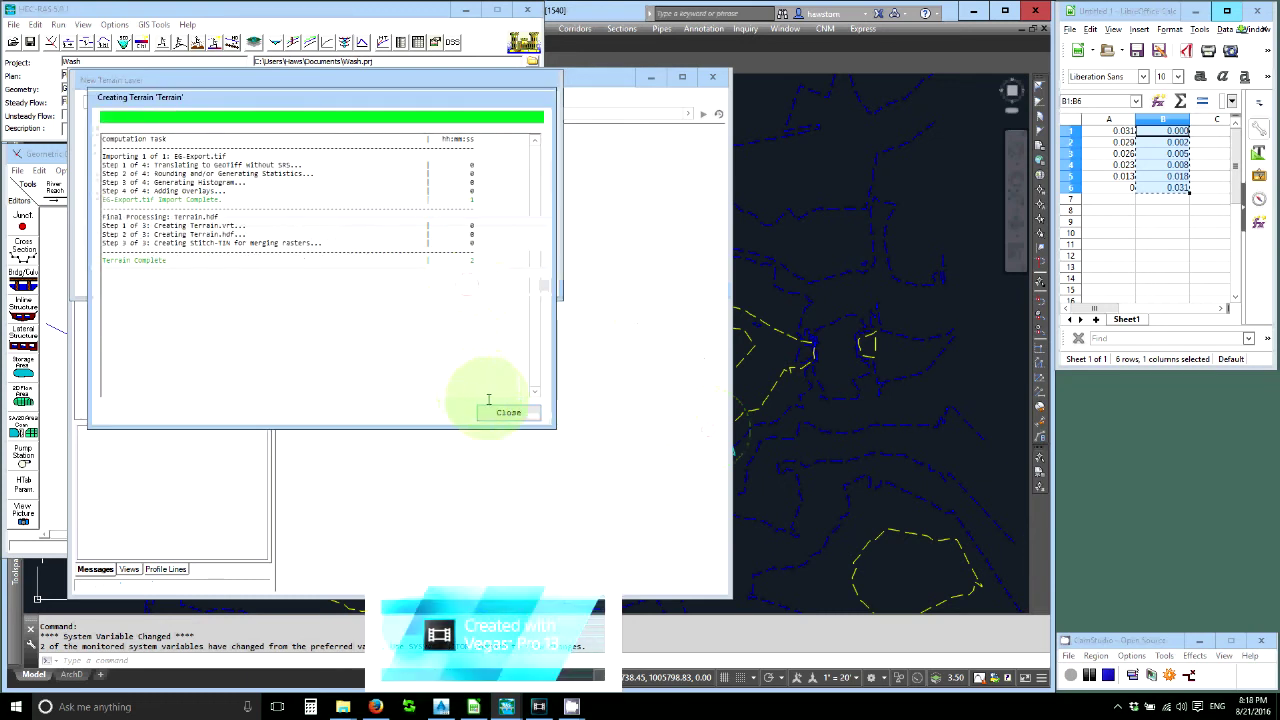
pyautogui.click(502, 413)
pyautogui.click(107, 225)
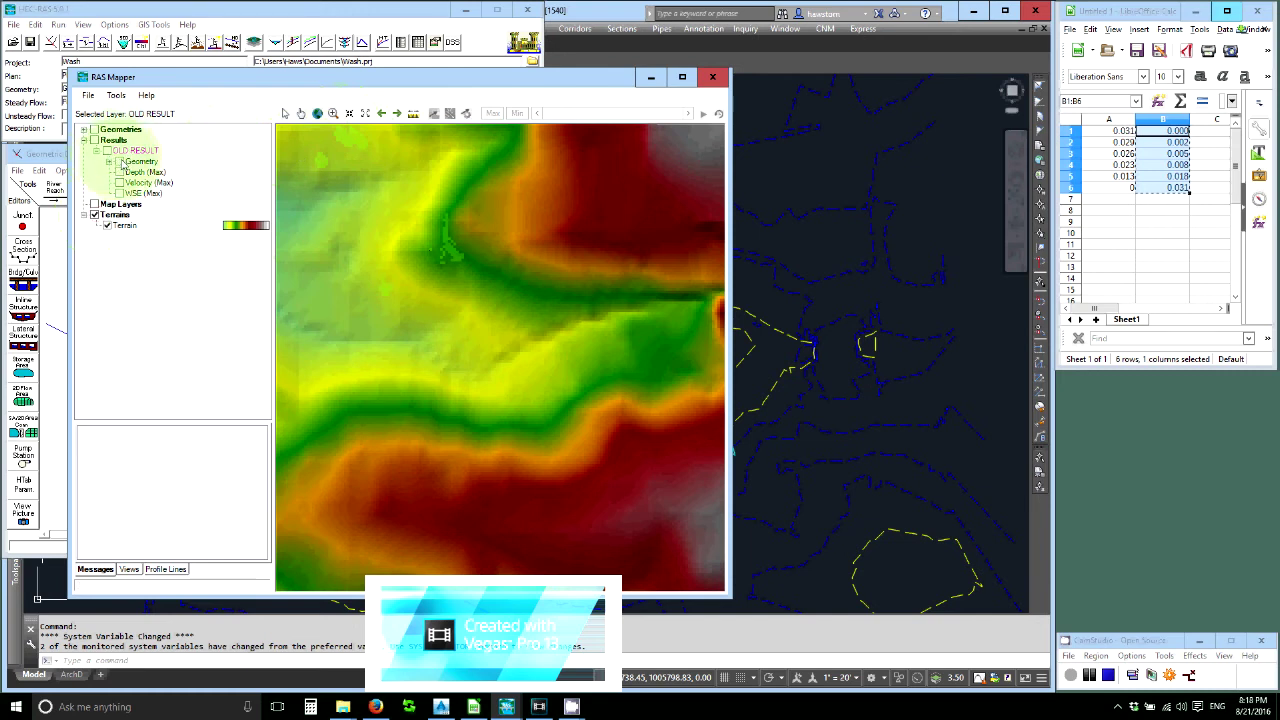
# Expand the OLD RESULT geometry layers and display the cross sections.
pyautogui.click(108, 161)
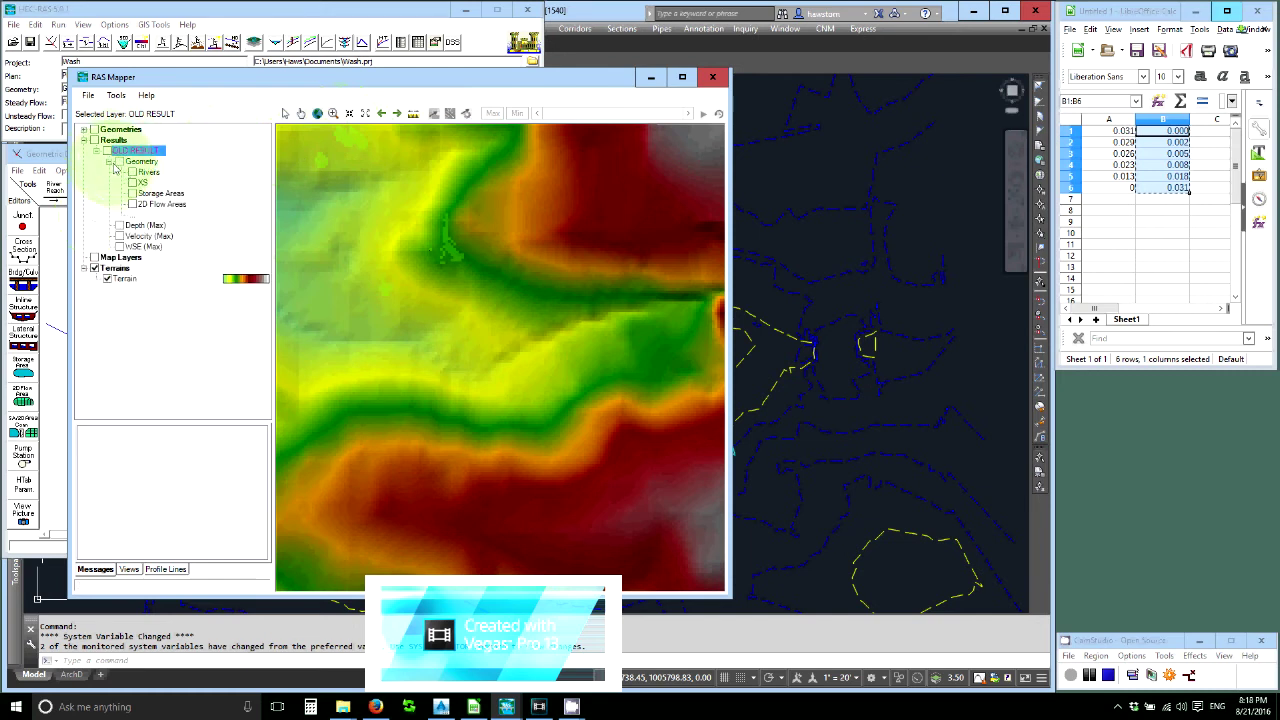
pyautogui.click(133, 183)
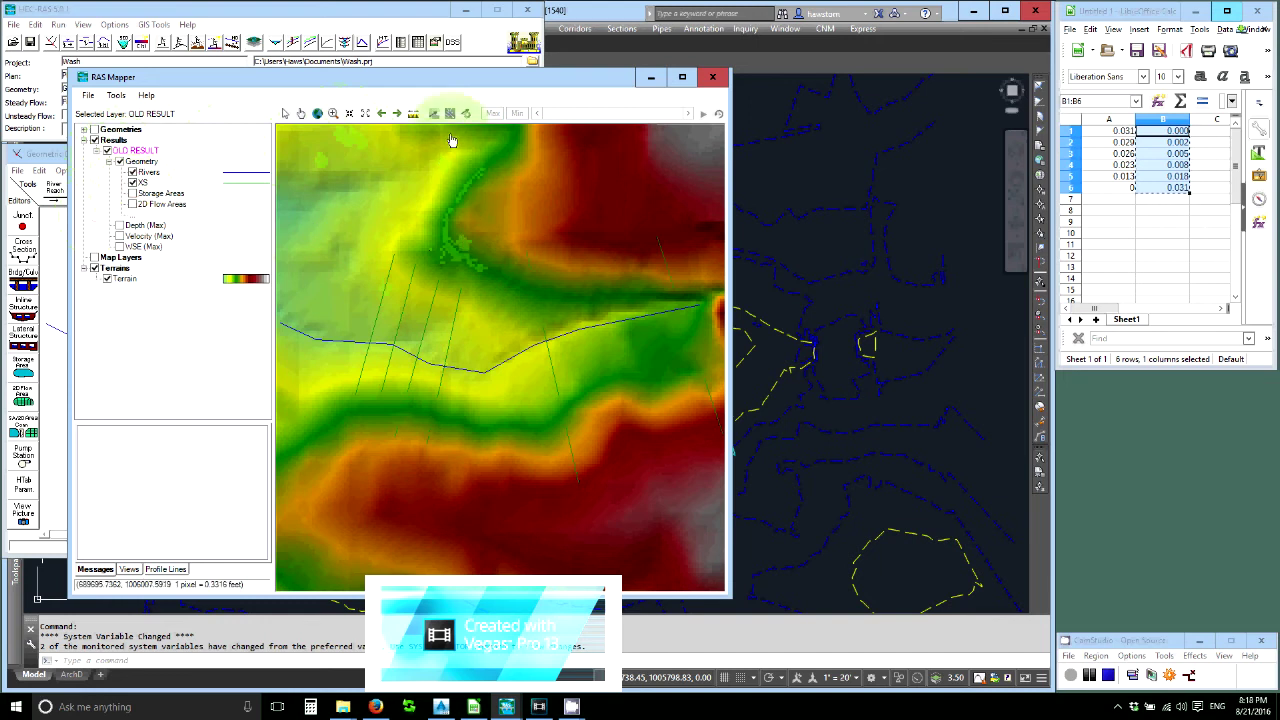
pyautogui.click(317, 113)
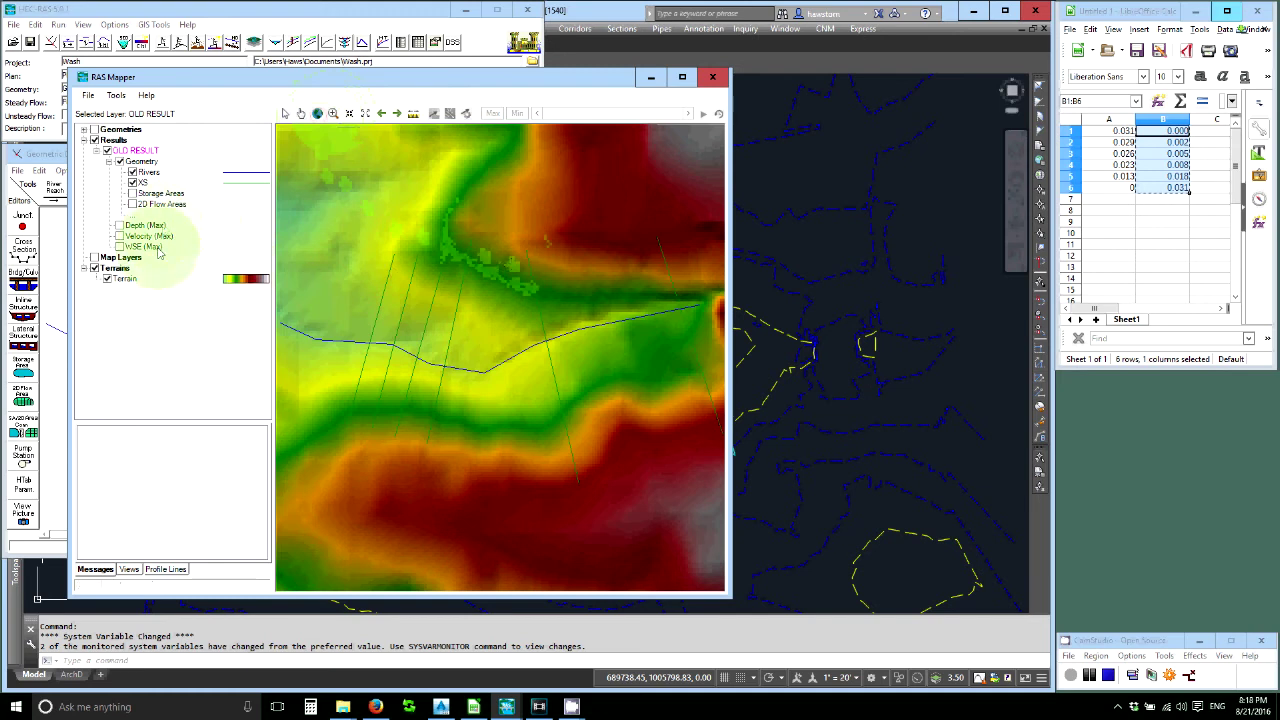
# Add an Inundation Boundary results map and compute it as a stored map.
pyautogui.click(117, 96)
pyautogui.click(147, 202)
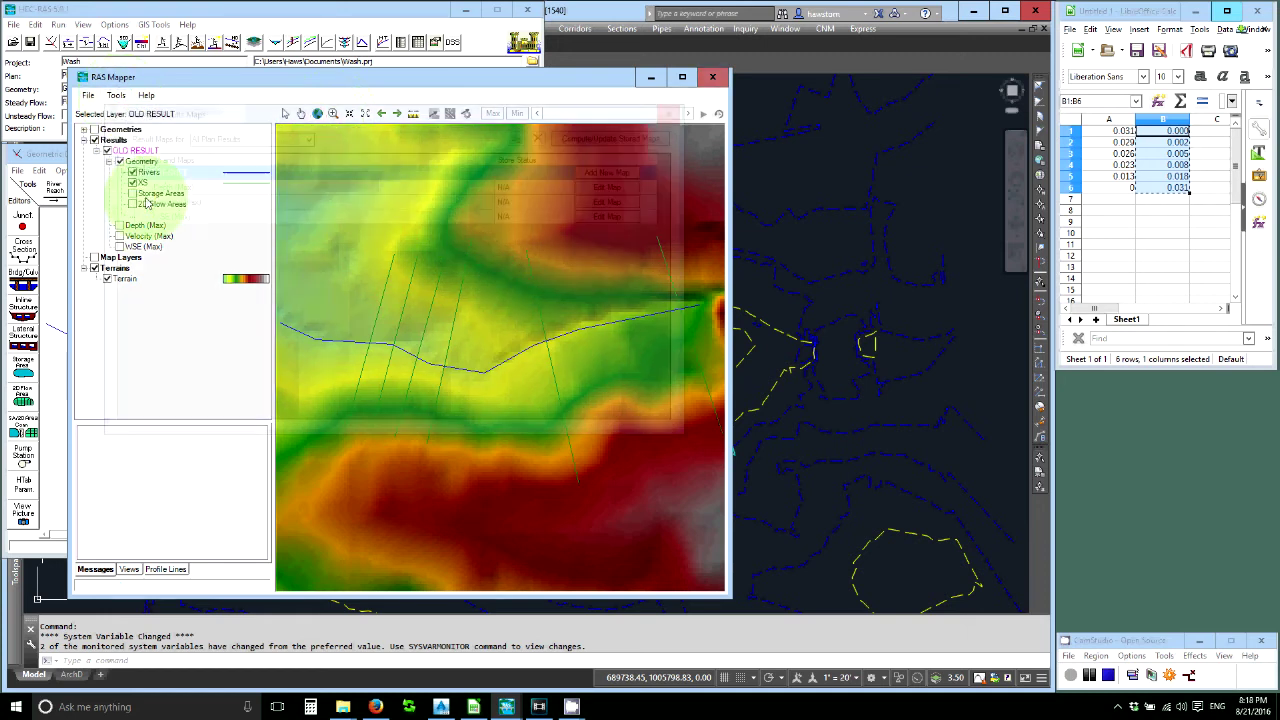
pyautogui.click(604, 173)
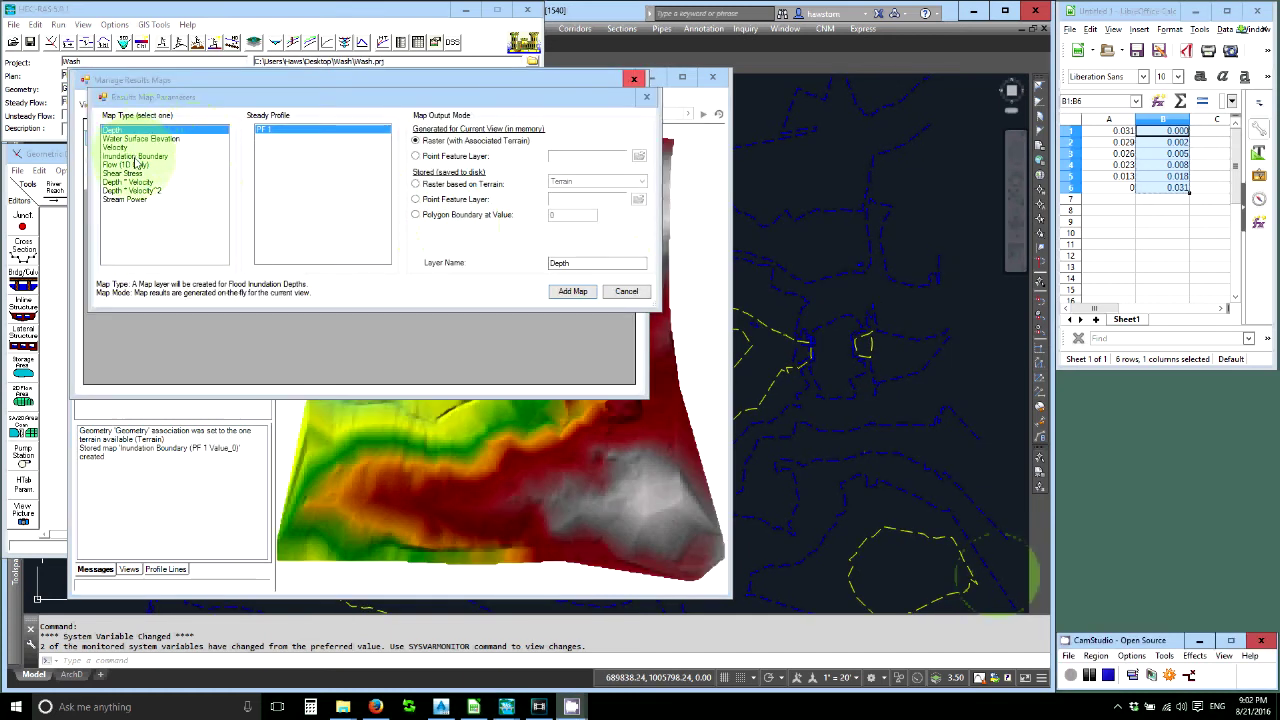
pyautogui.click(135, 157)
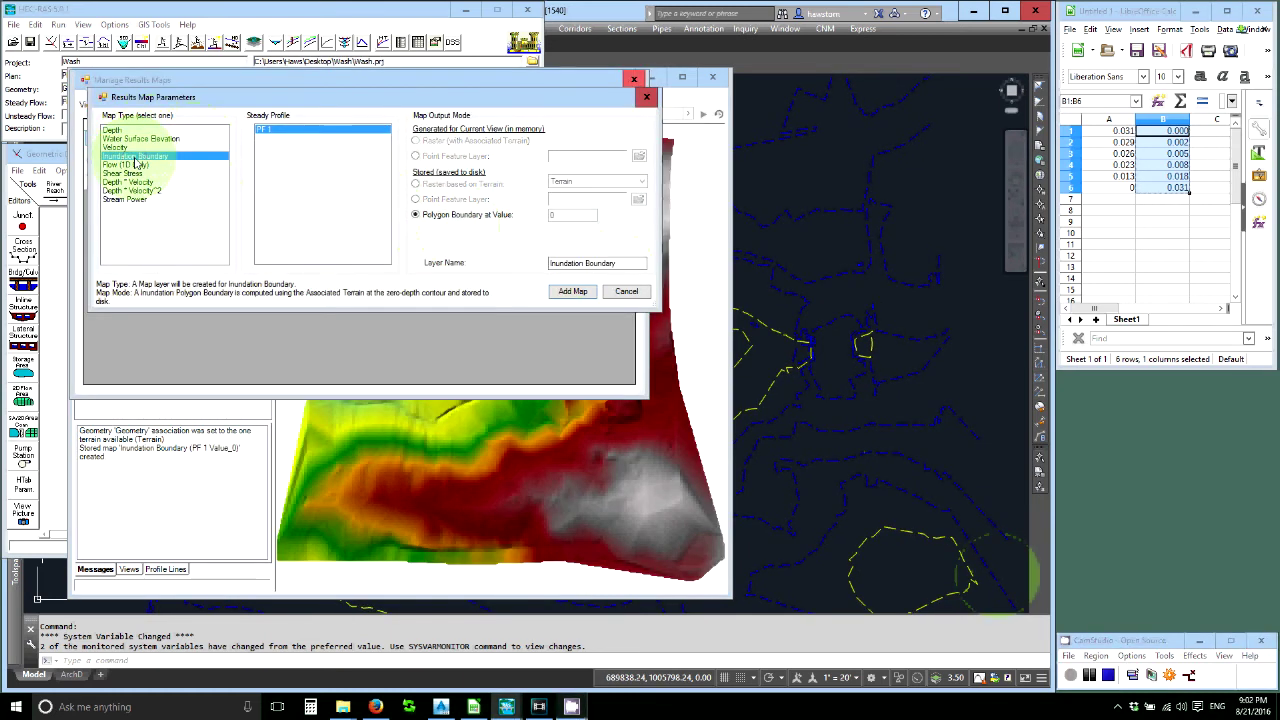
pyautogui.click(555, 293)
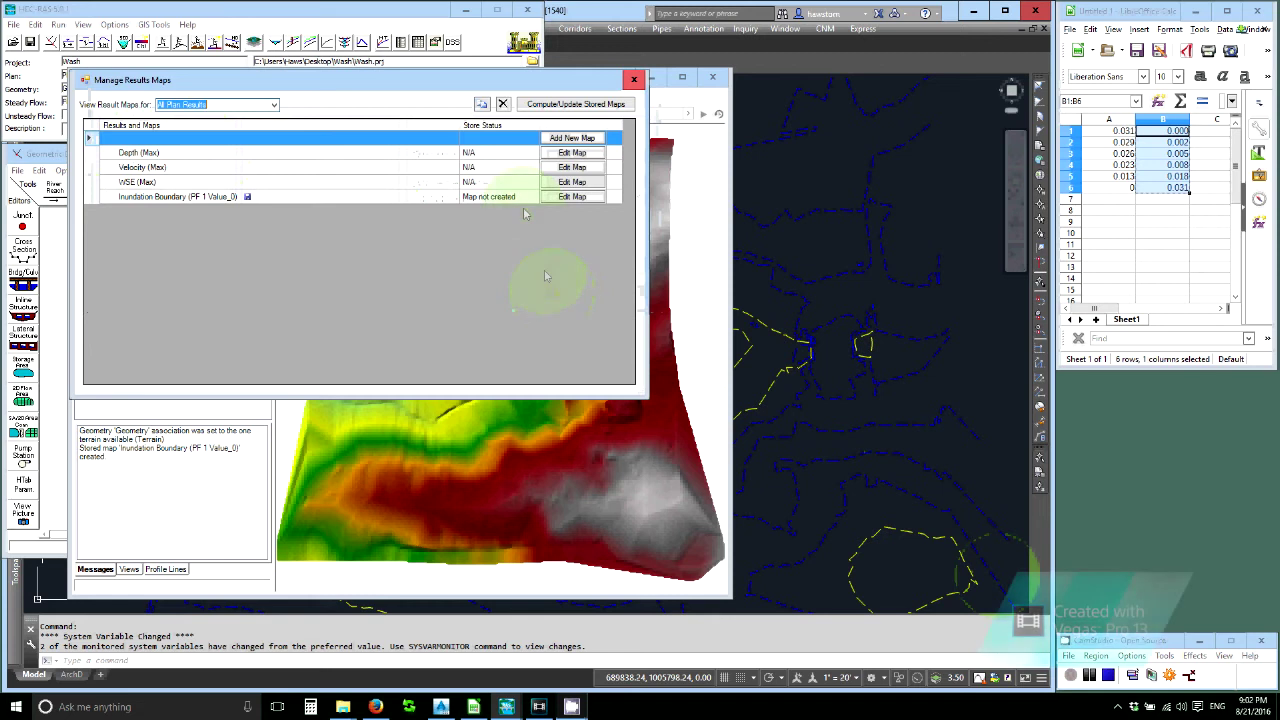
pyautogui.click(511, 195)
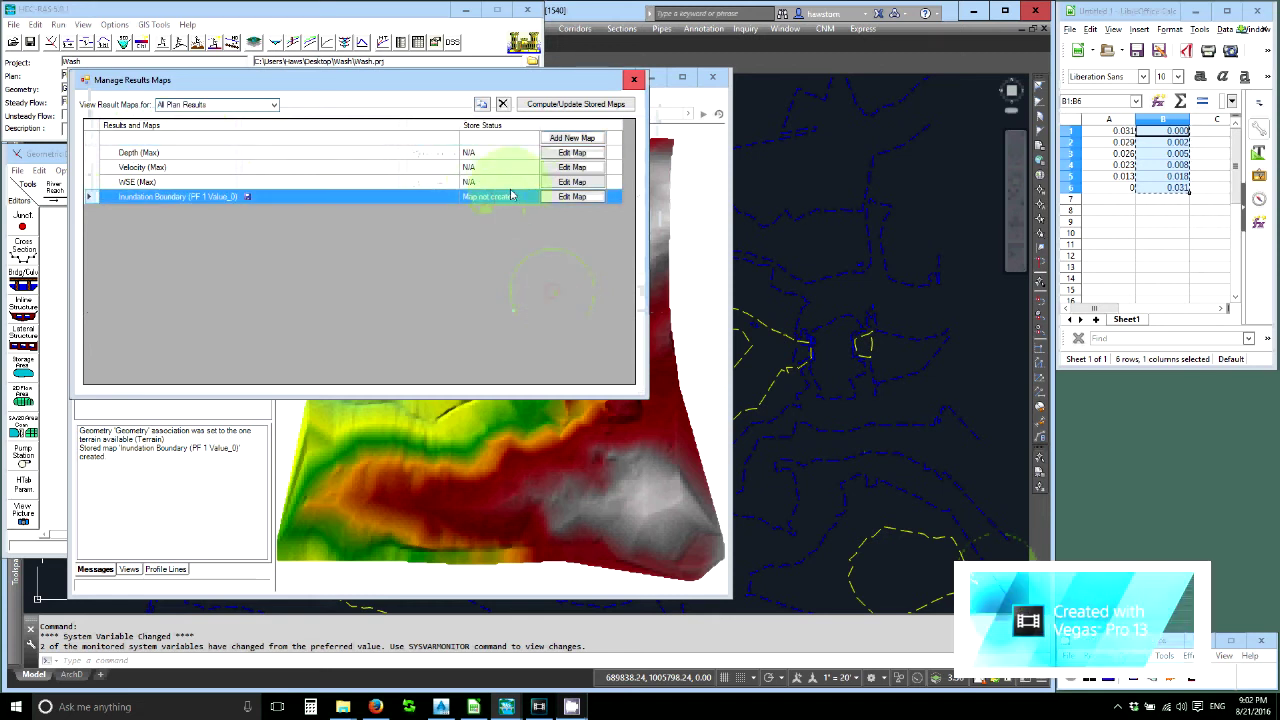
pyautogui.click(556, 108)
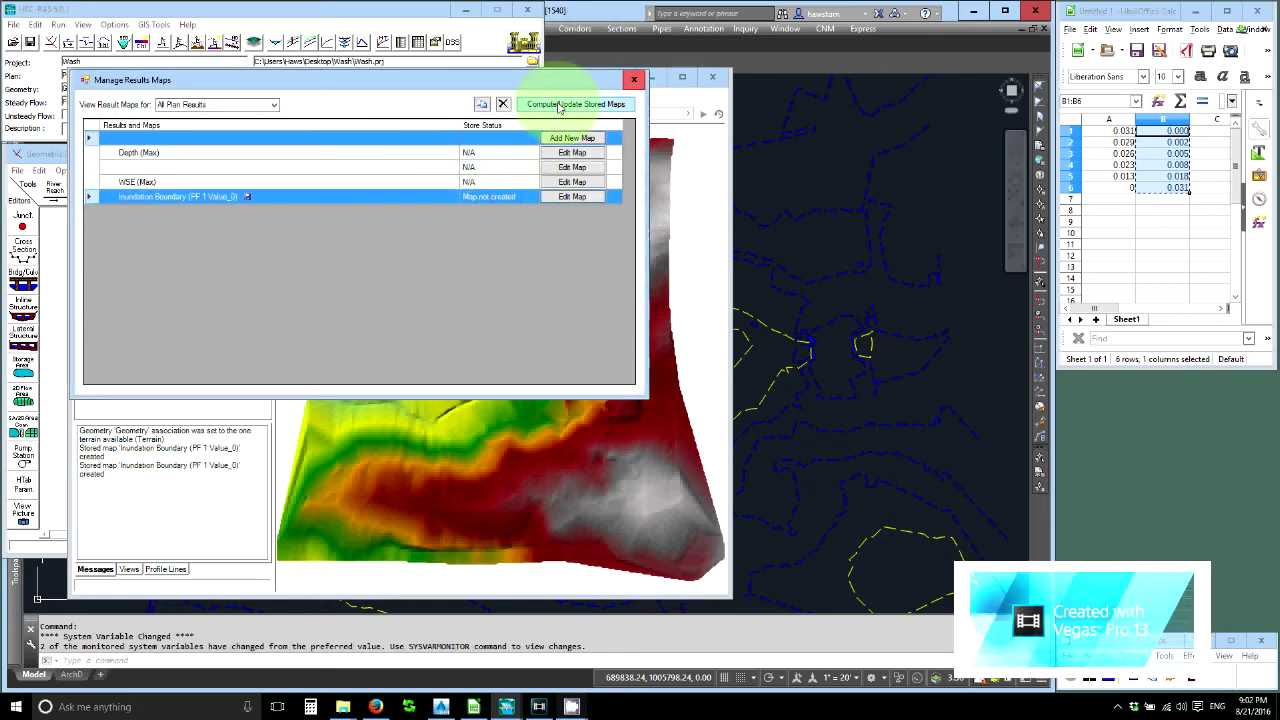
pyautogui.click(634, 79)
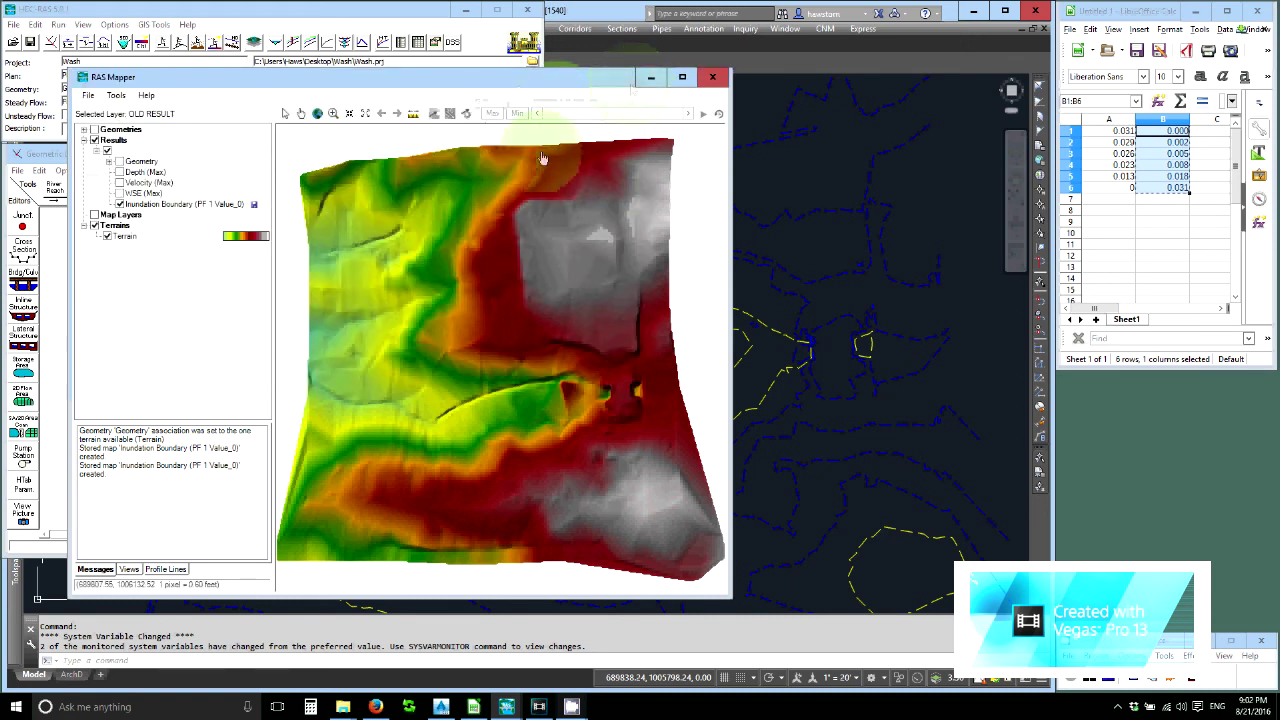
# Turn on the Inundation Boundary layer plus the results Rivers and XS layers.
pyautogui.click(120, 204)
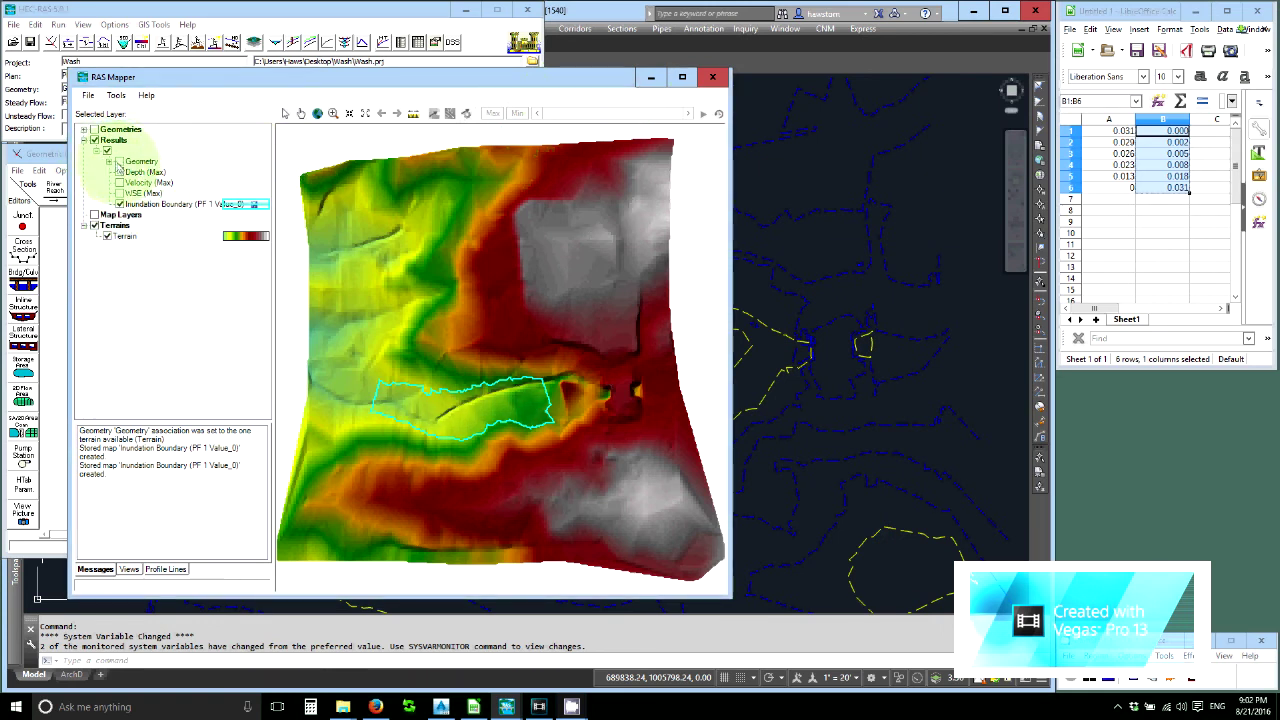
pyautogui.click(109, 162)
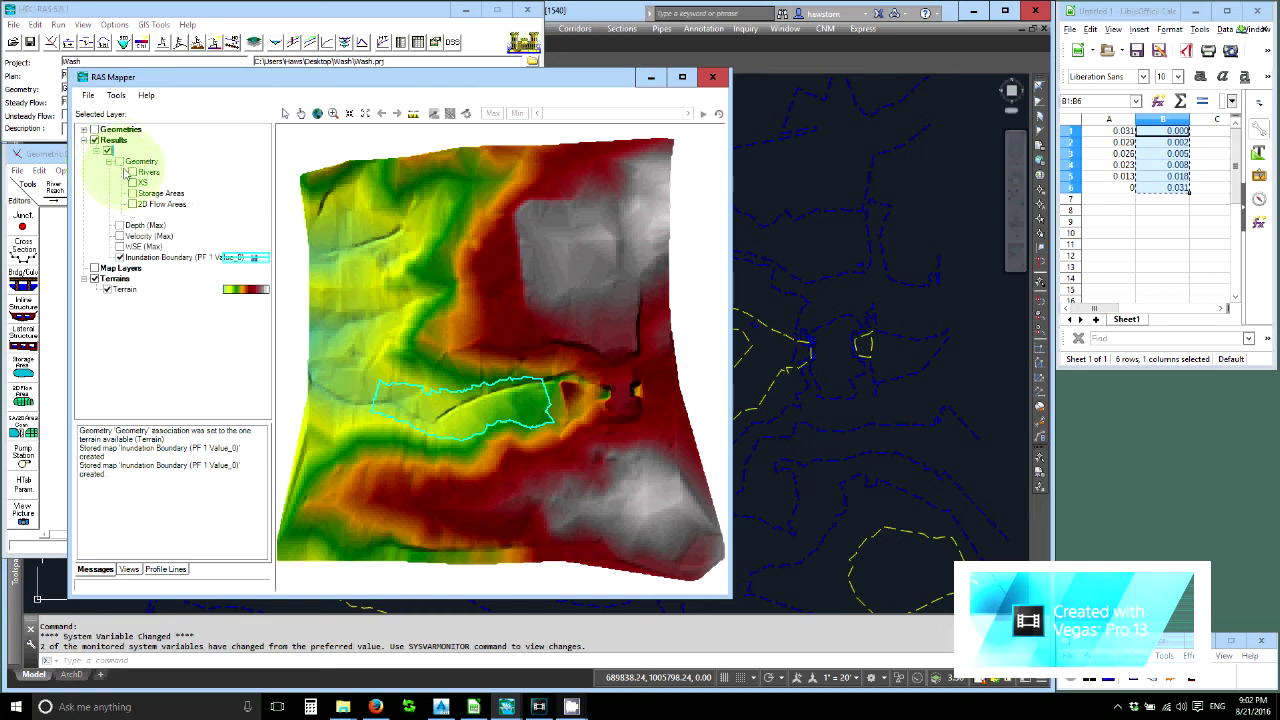
pyautogui.click(132, 172)
pyautogui.click(132, 183)
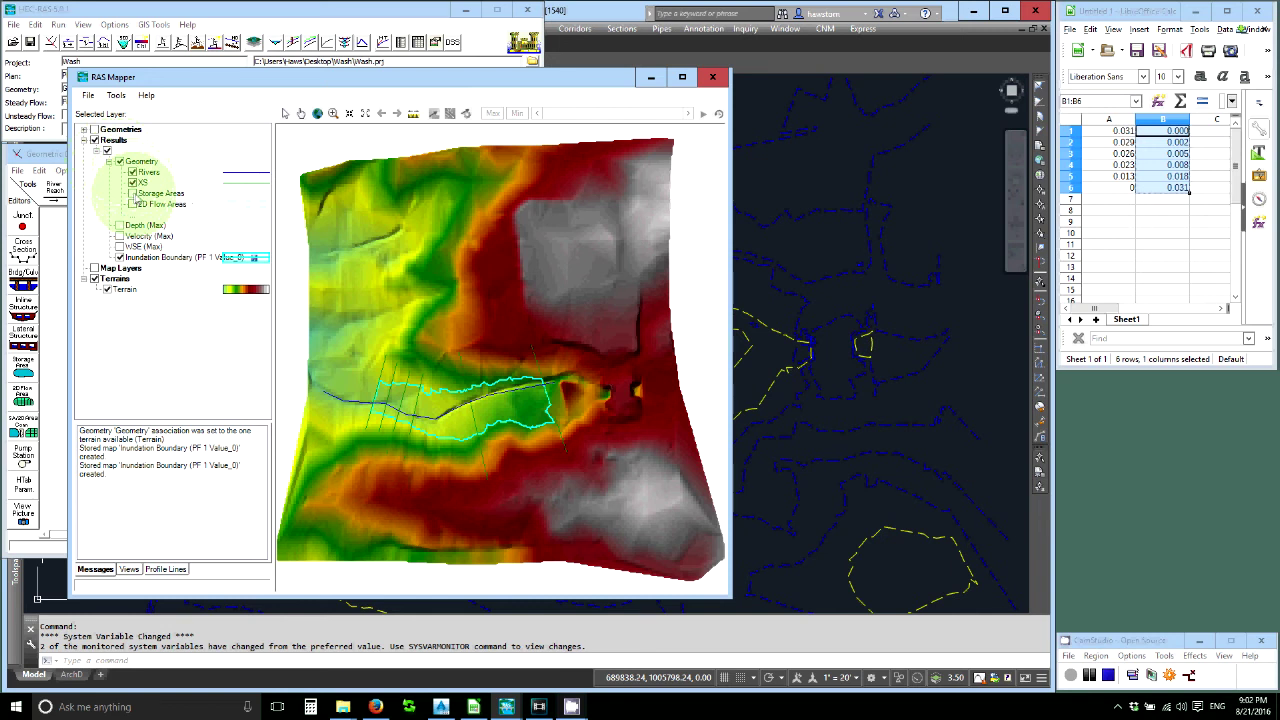
pyautogui.click(797, 143)
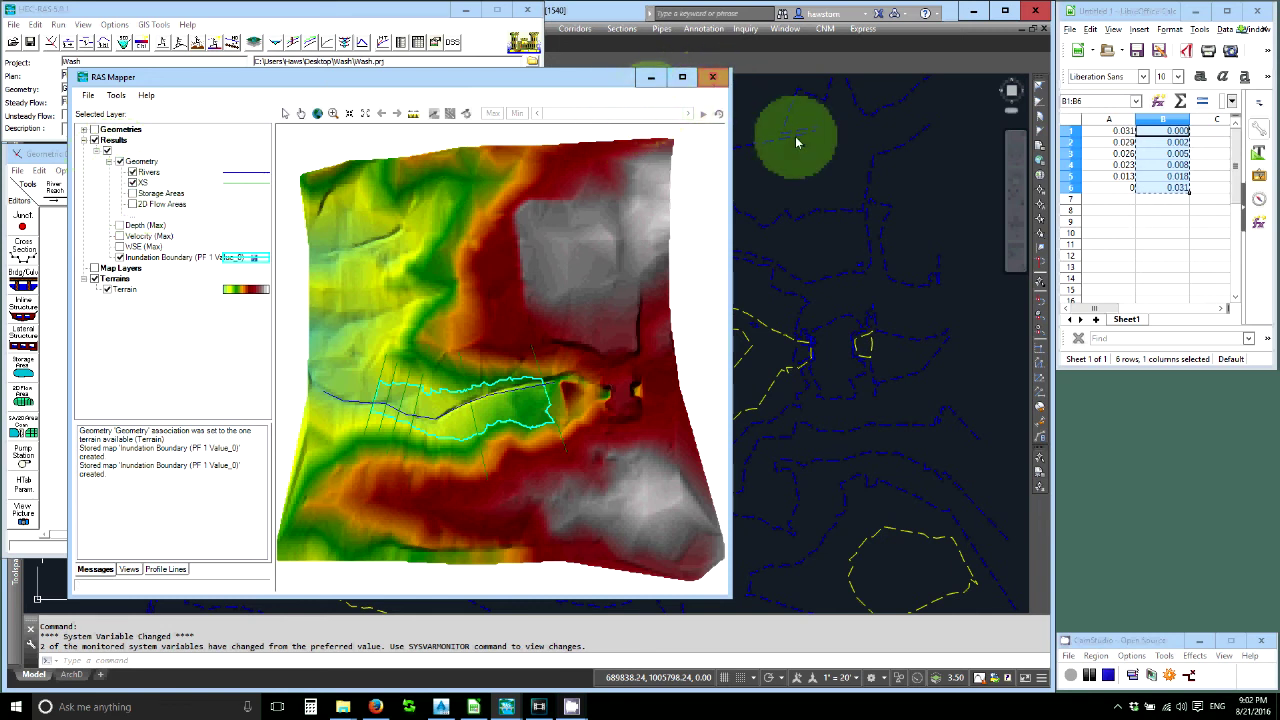
# Run MAPIMPORT and pick Inundation Boundary (PF 1 Value_0).shp from the OLD RESULT folder.
pyautogui.click(814, 188)
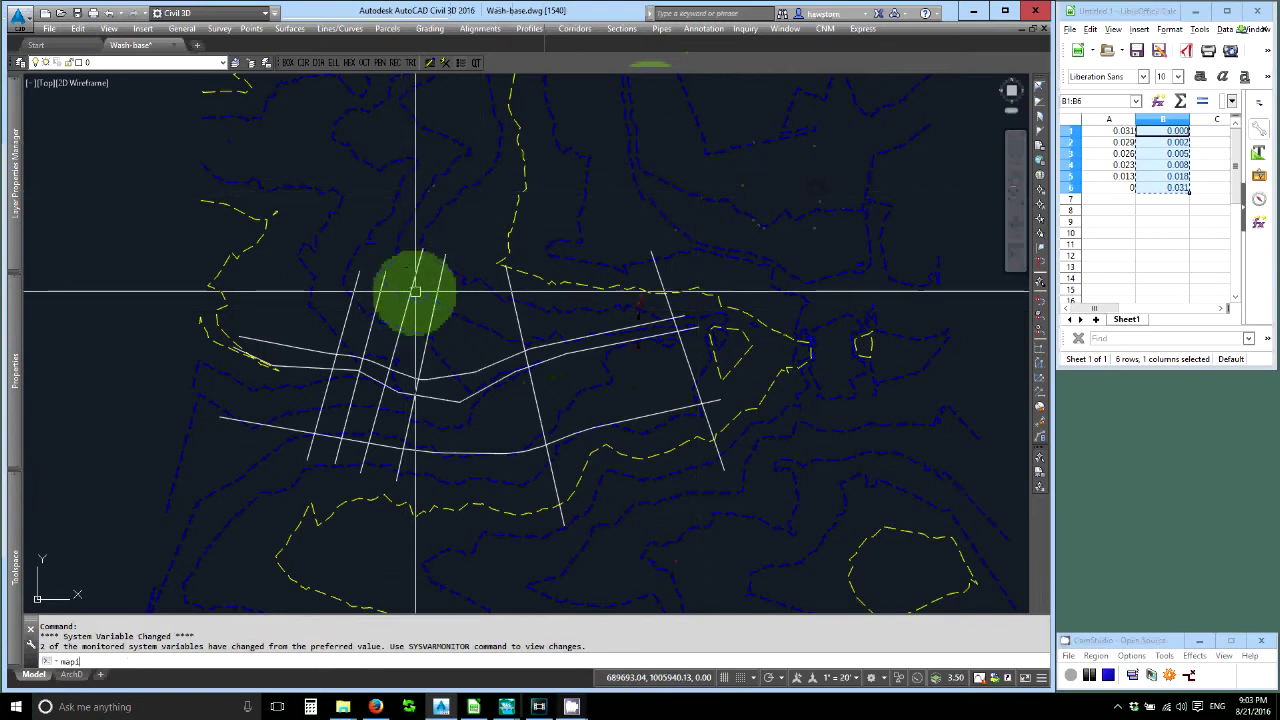
pyautogui.press('BackSpace')
pyautogui.press('BackSpace')
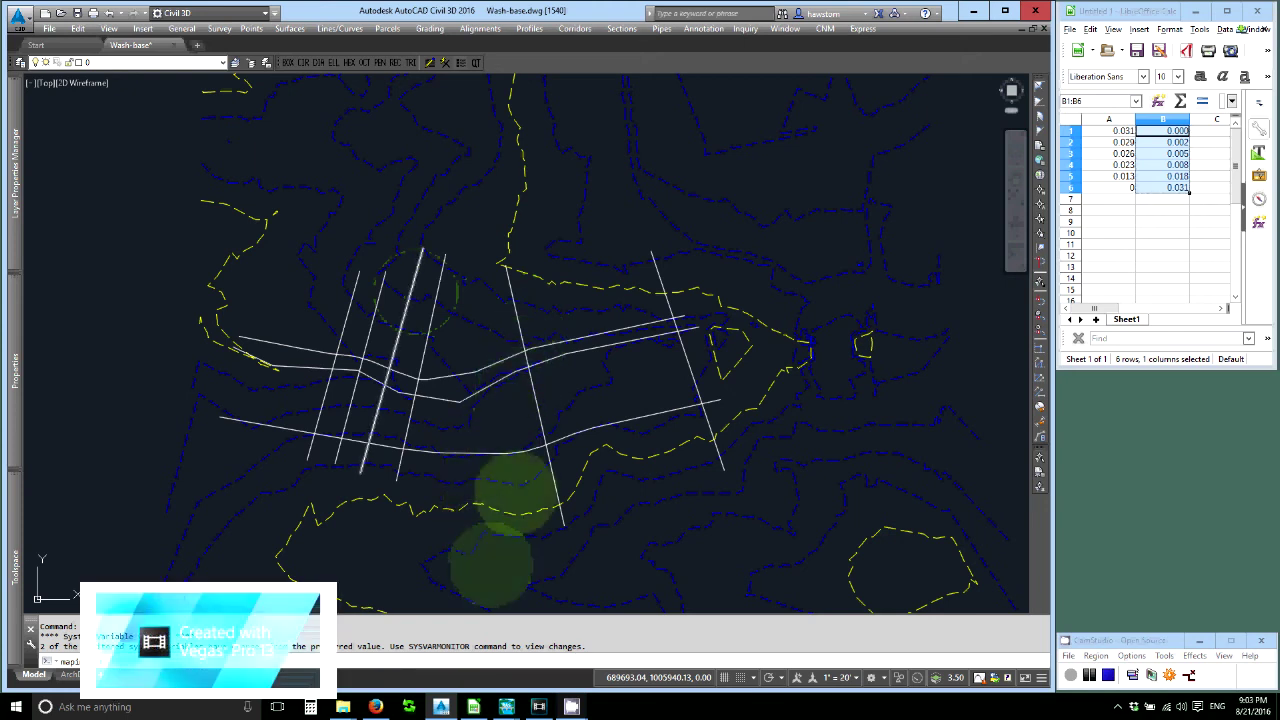
pyautogui.press('Return')
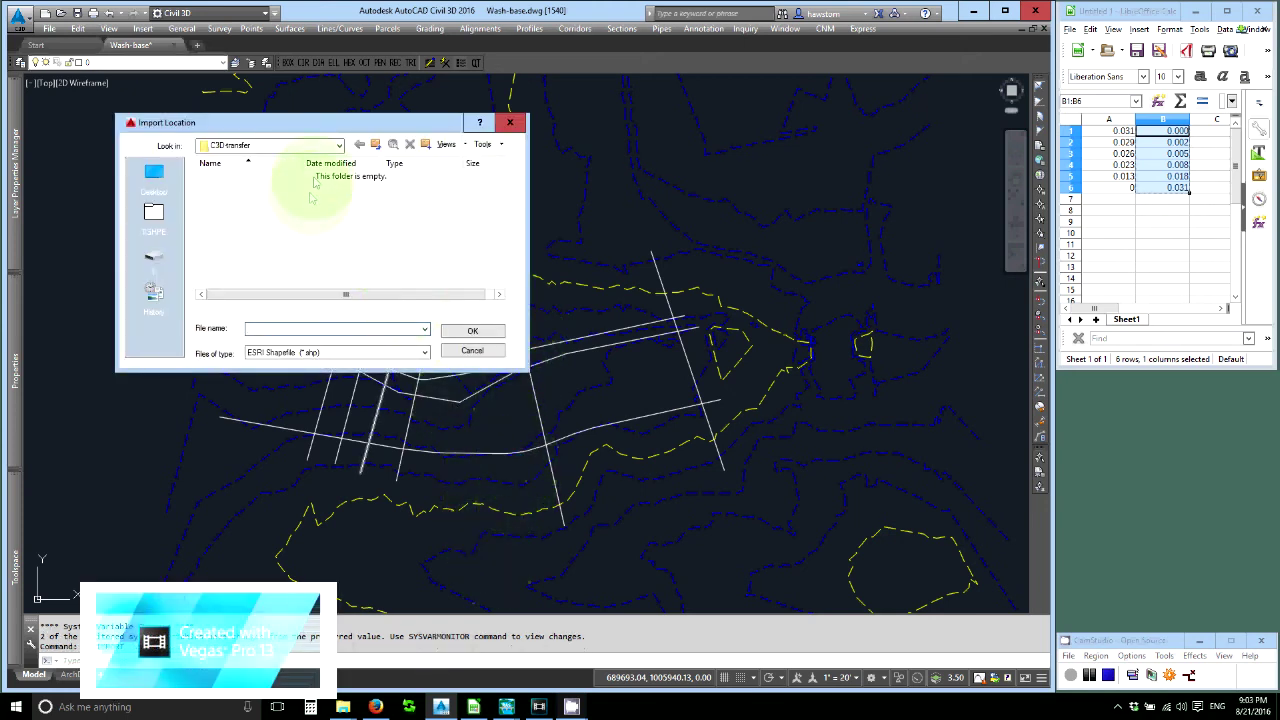
pyautogui.click(375, 144)
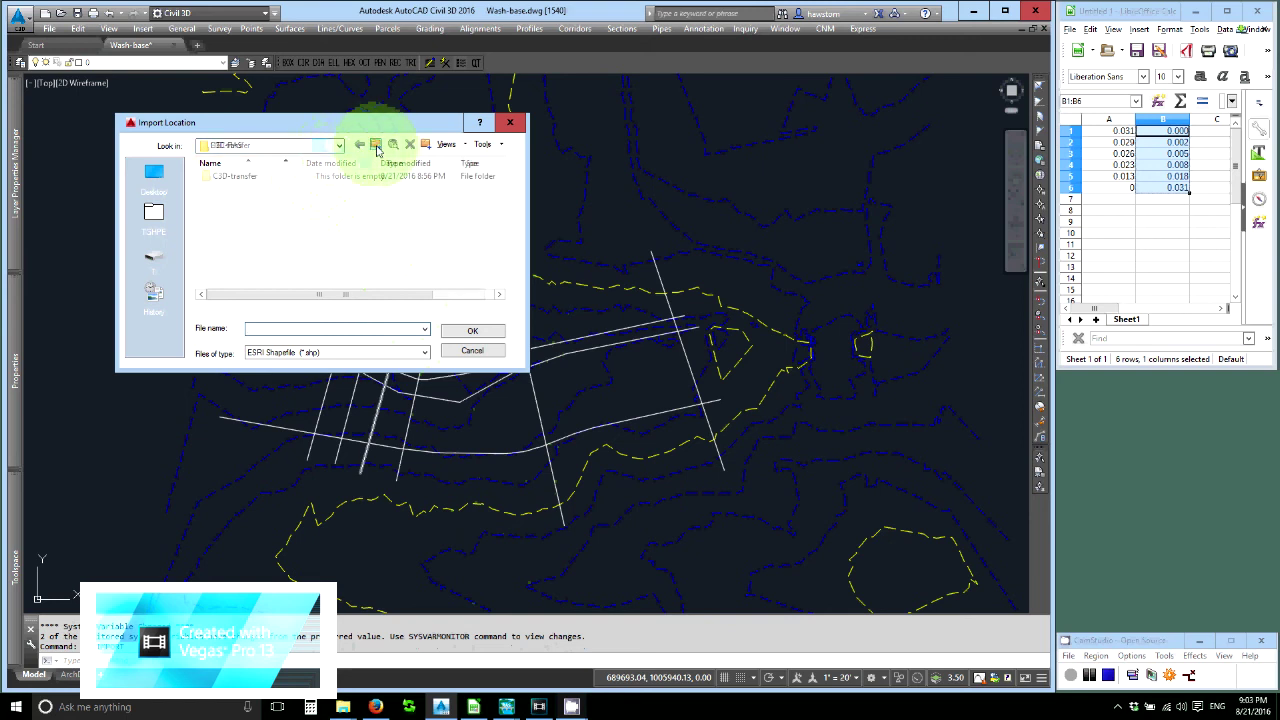
pyautogui.click(376, 145)
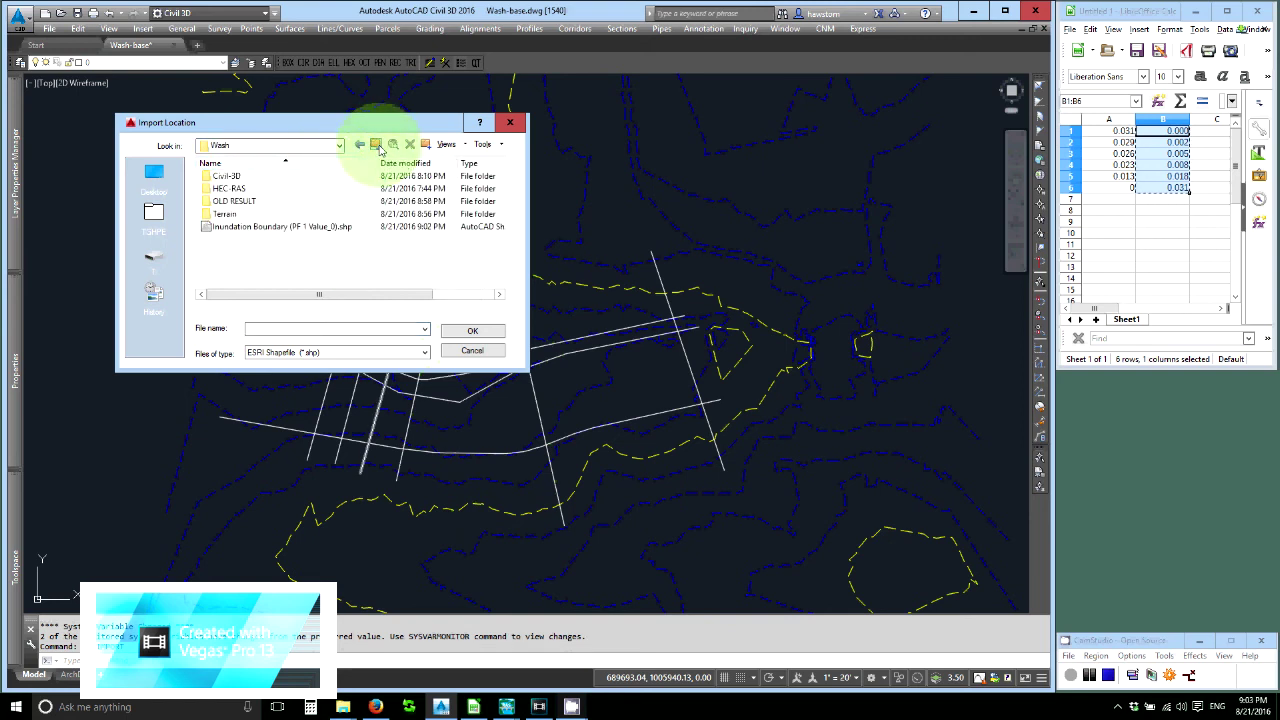
pyautogui.click(214, 205)
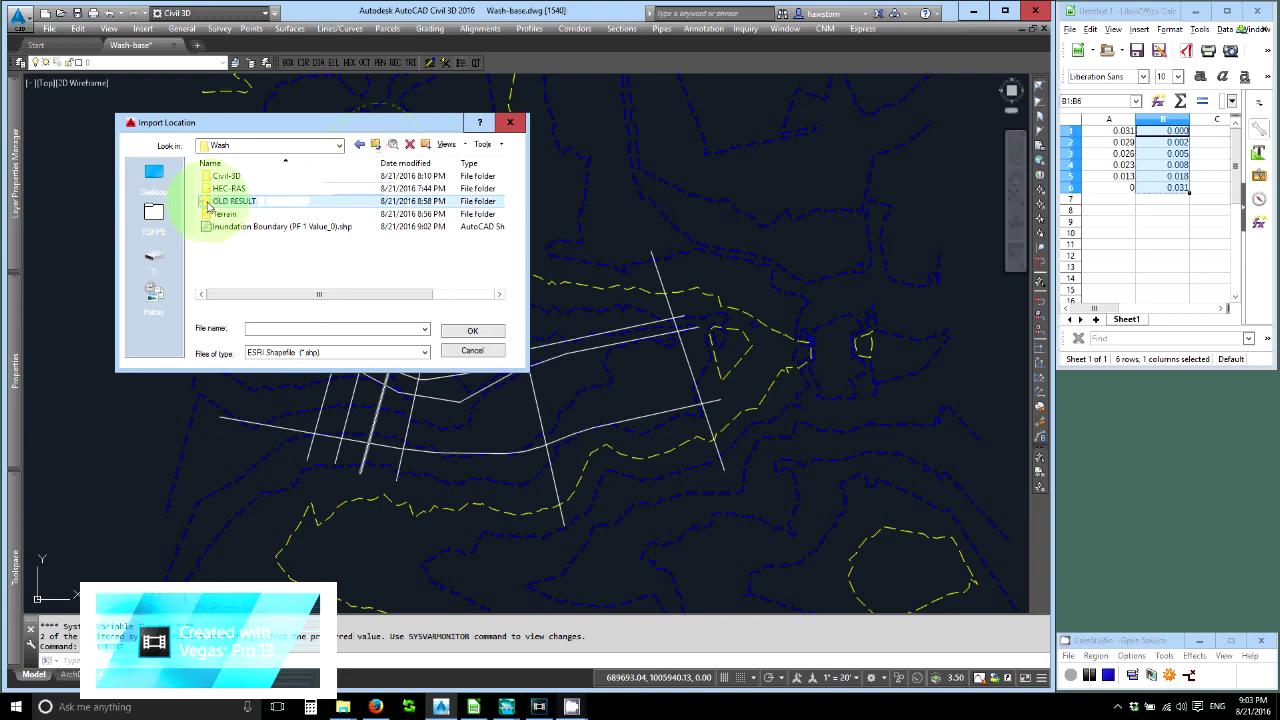
pyautogui.doubleClick(208, 205)
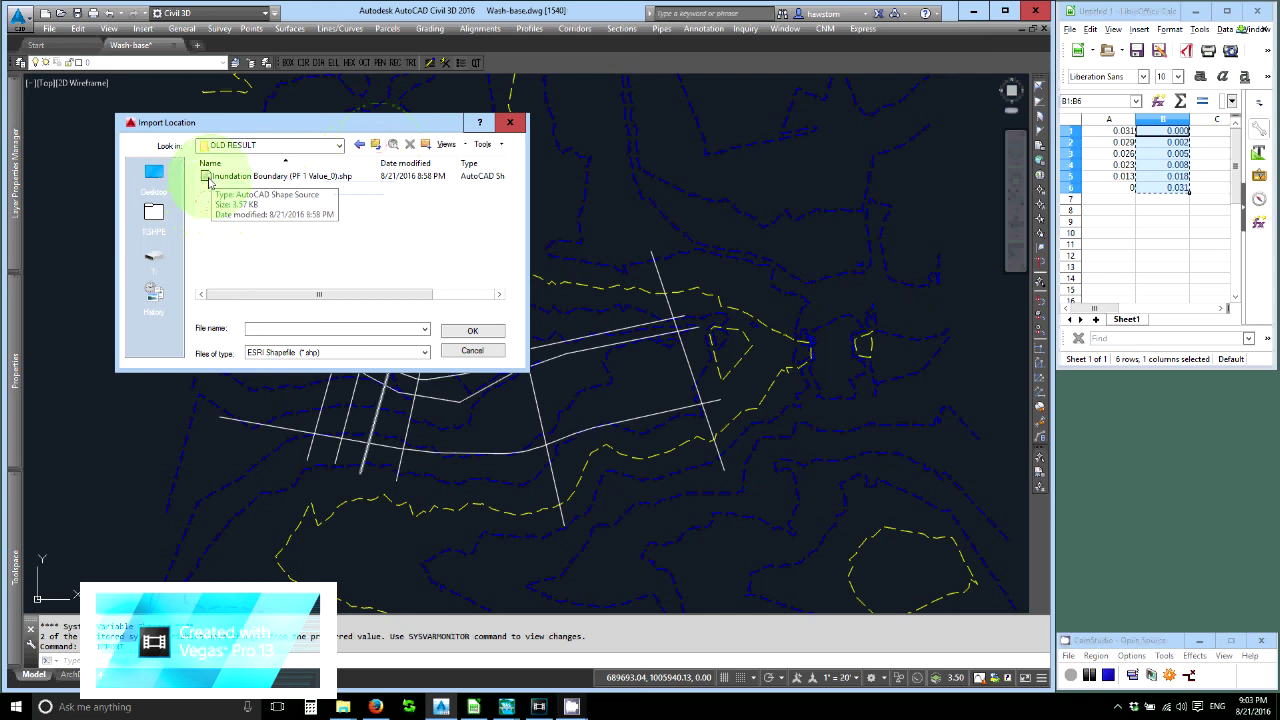
pyautogui.click(208, 178)
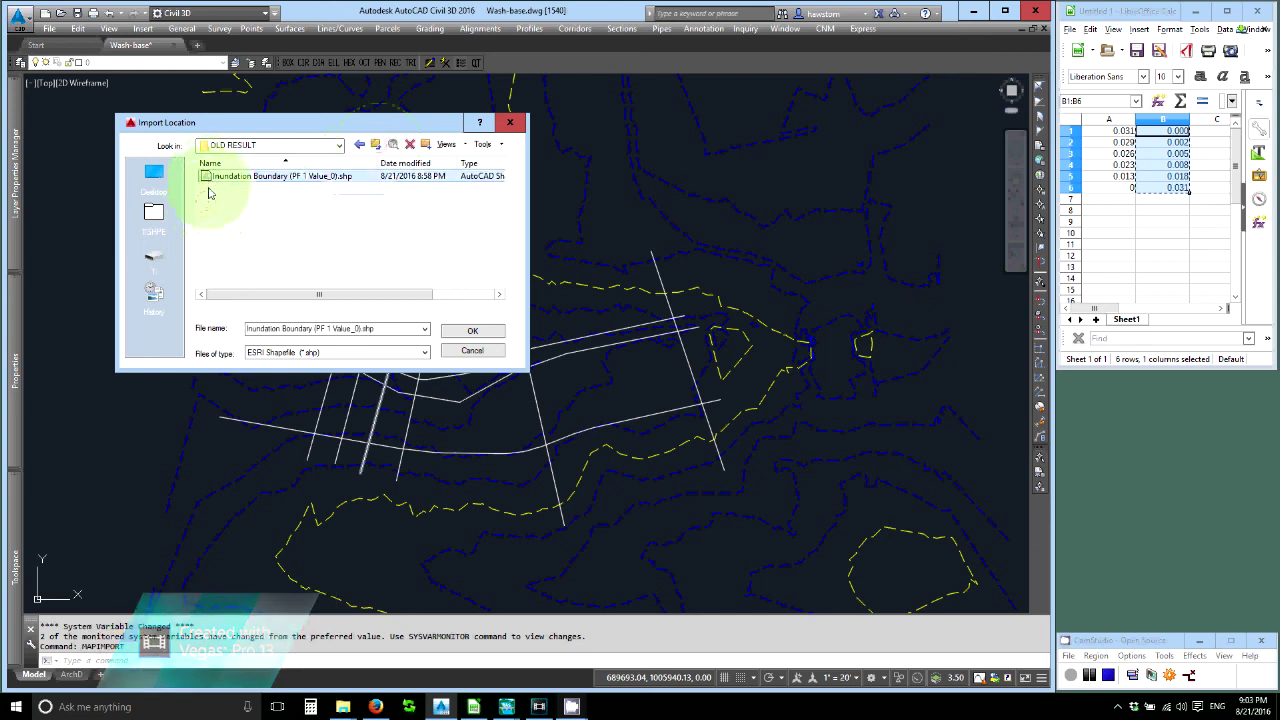
# Import the inundation boundary shapefile with polygons as closed polylines, then zoom in on it.
pyautogui.click(474, 331)
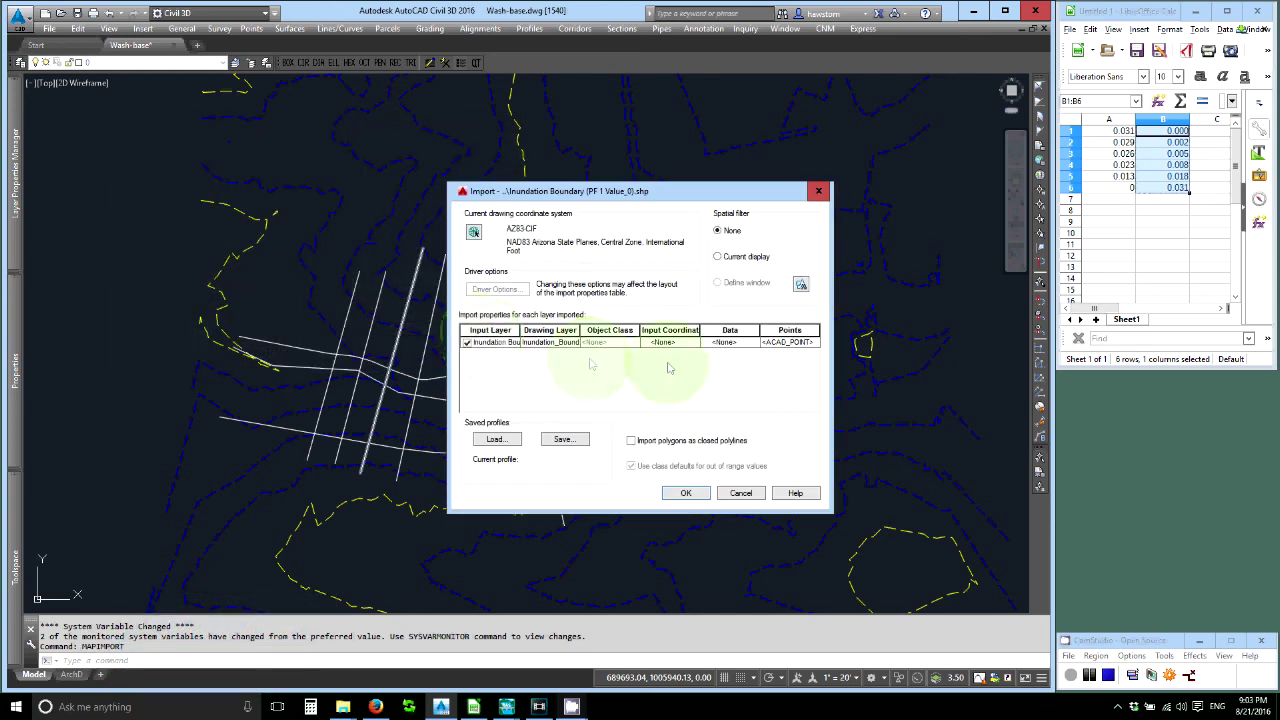
pyautogui.click(631, 441)
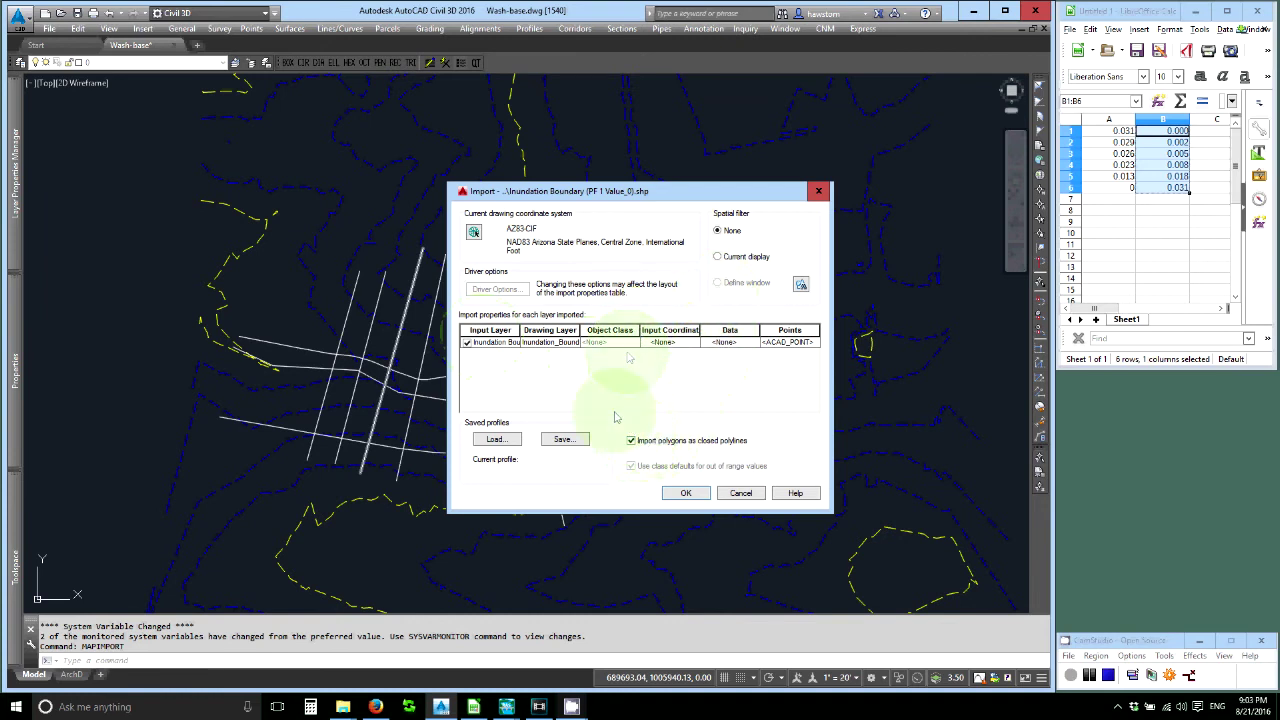
pyautogui.click(676, 494)
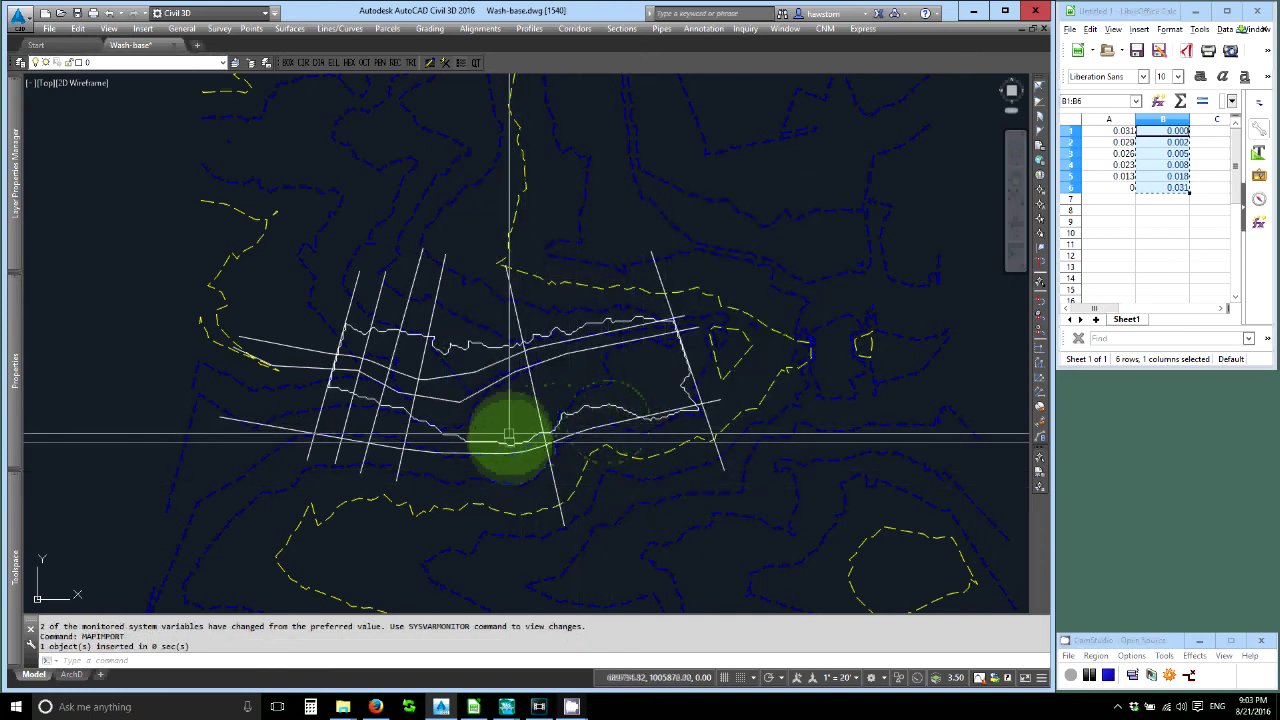
pyautogui.scroll(4, 509, 433)
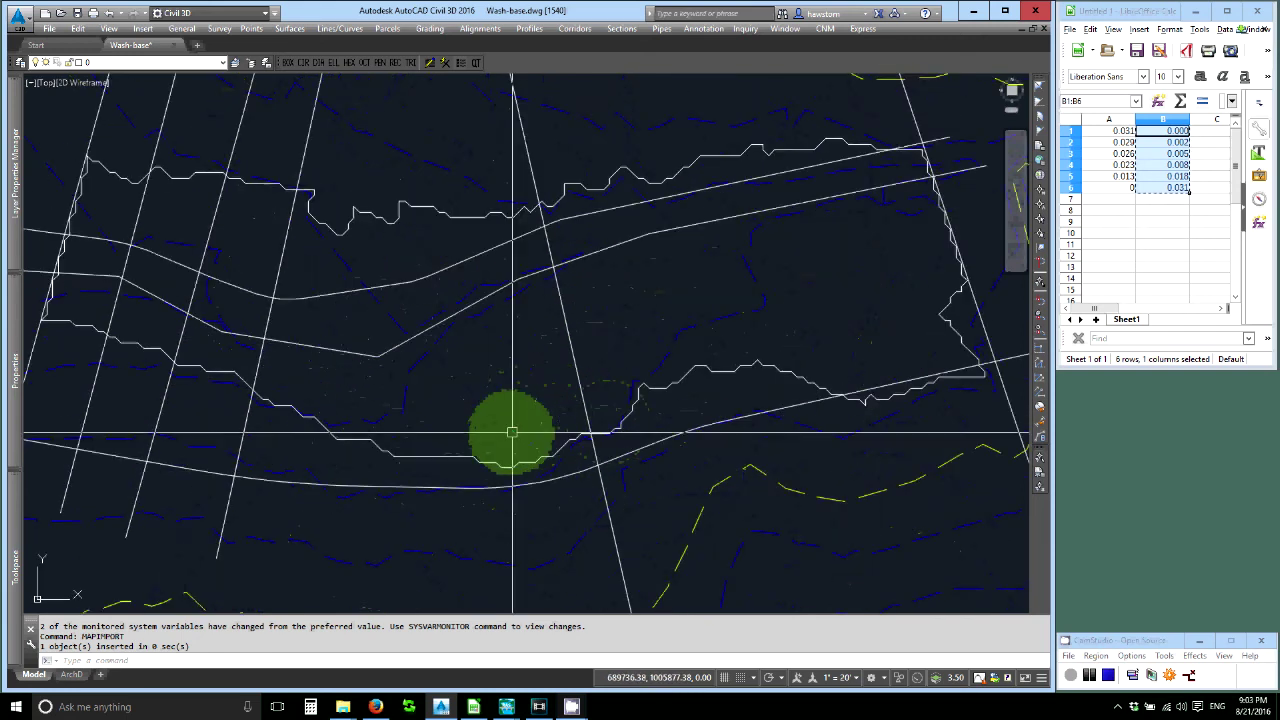
# Enter the WEEDFEATURES command, discarding a mistakenly typed fillet alias.
pyautogui.write('f')
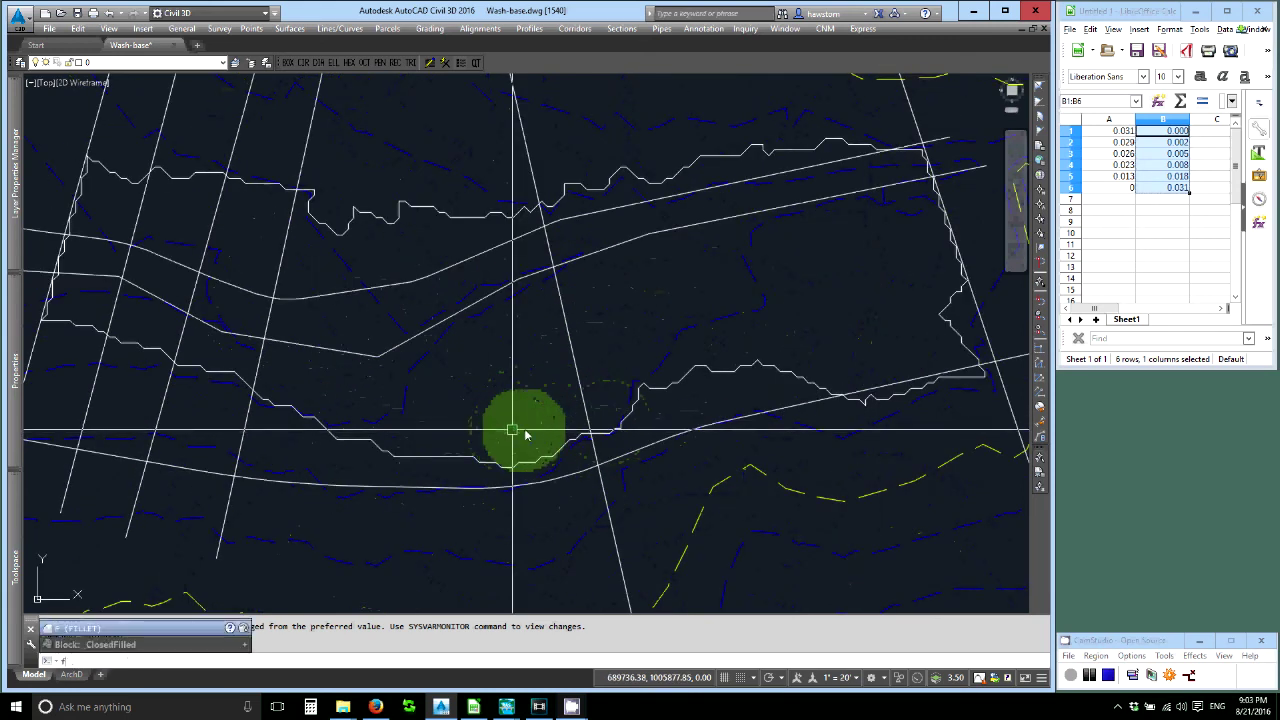
pyautogui.press('BackSpace')
pyautogui.write('weedfeature')
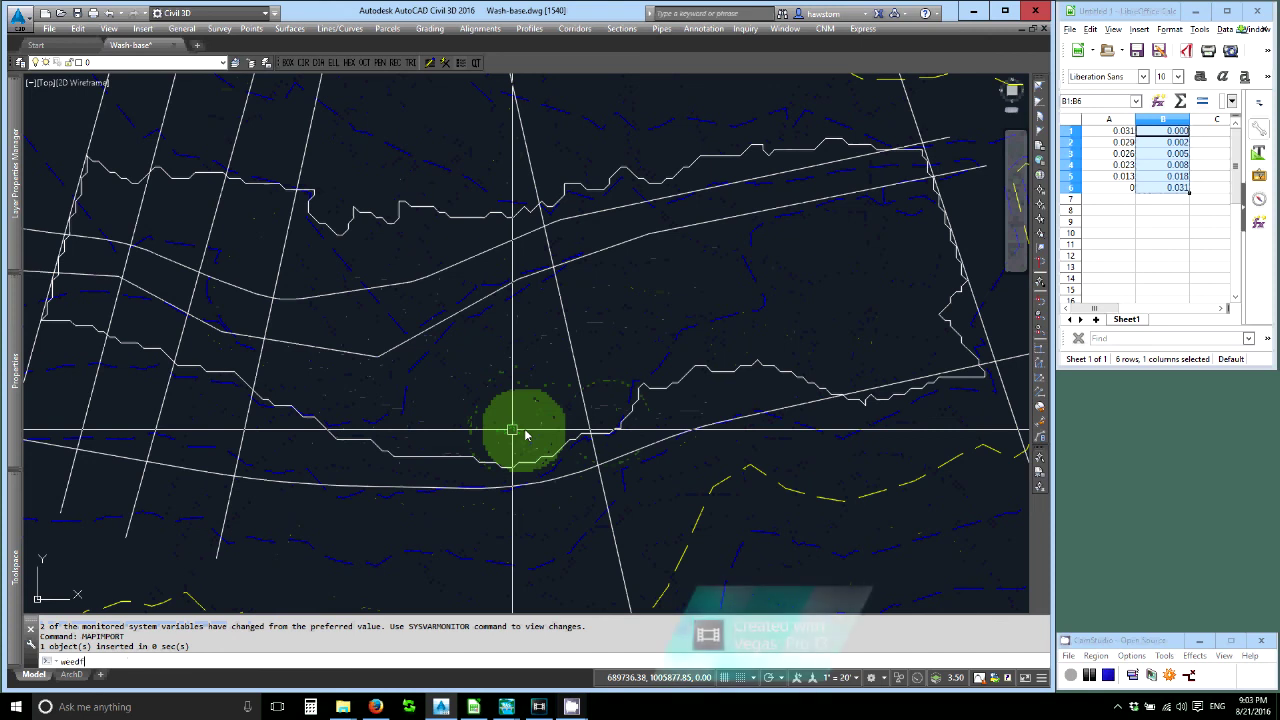
pyautogui.write('s')
# Weed the boundary polyline's vertices using a 6.00' close-point 3D distance.
pyautogui.press('Return')
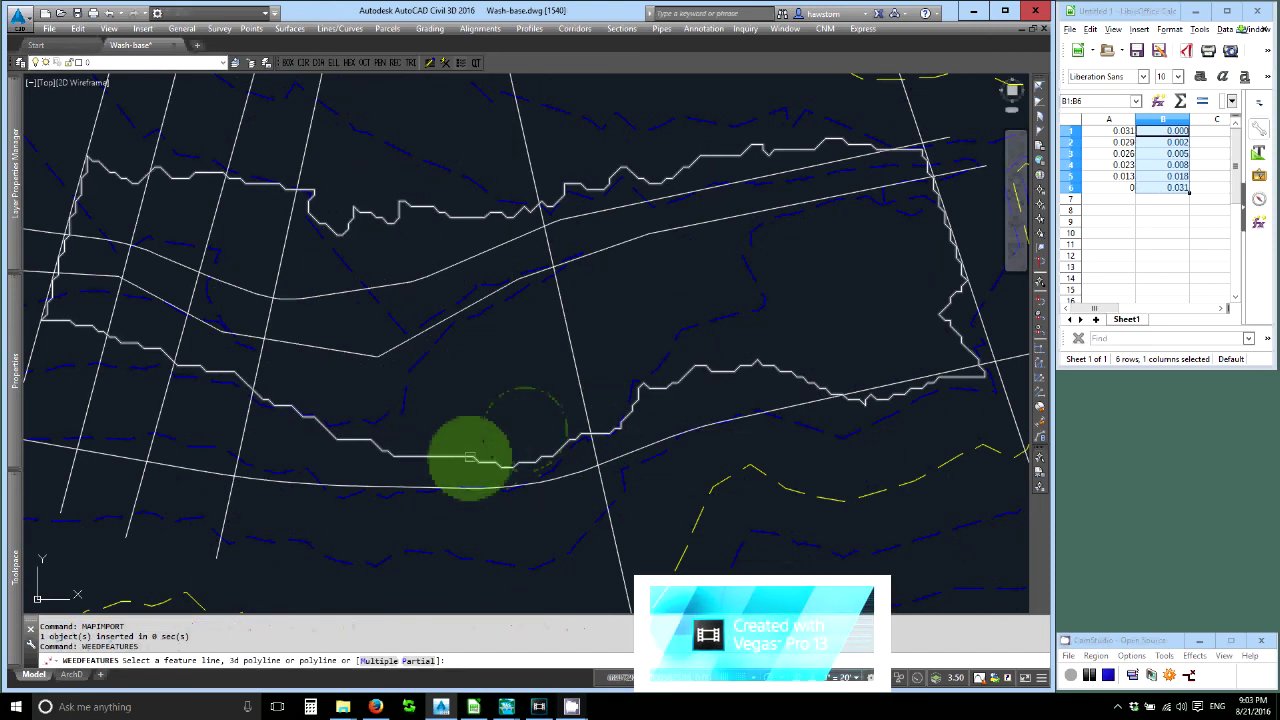
pyautogui.click(471, 458)
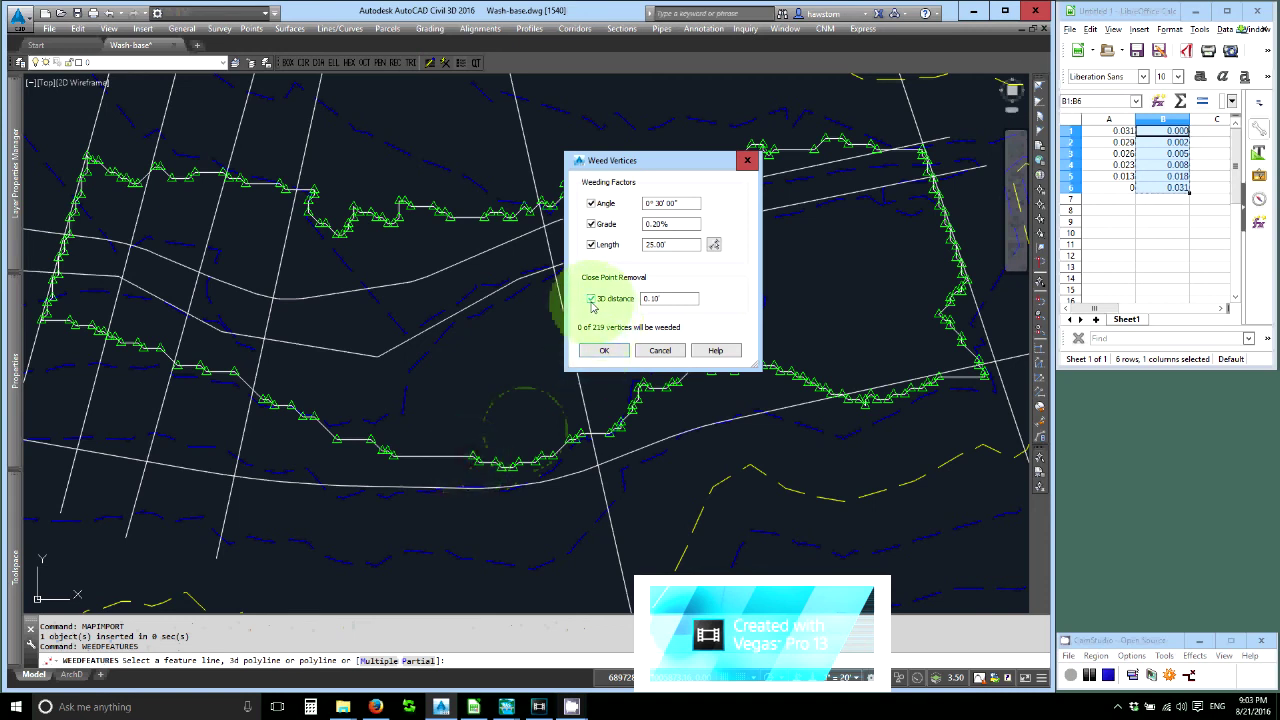
pyautogui.click(659, 306)
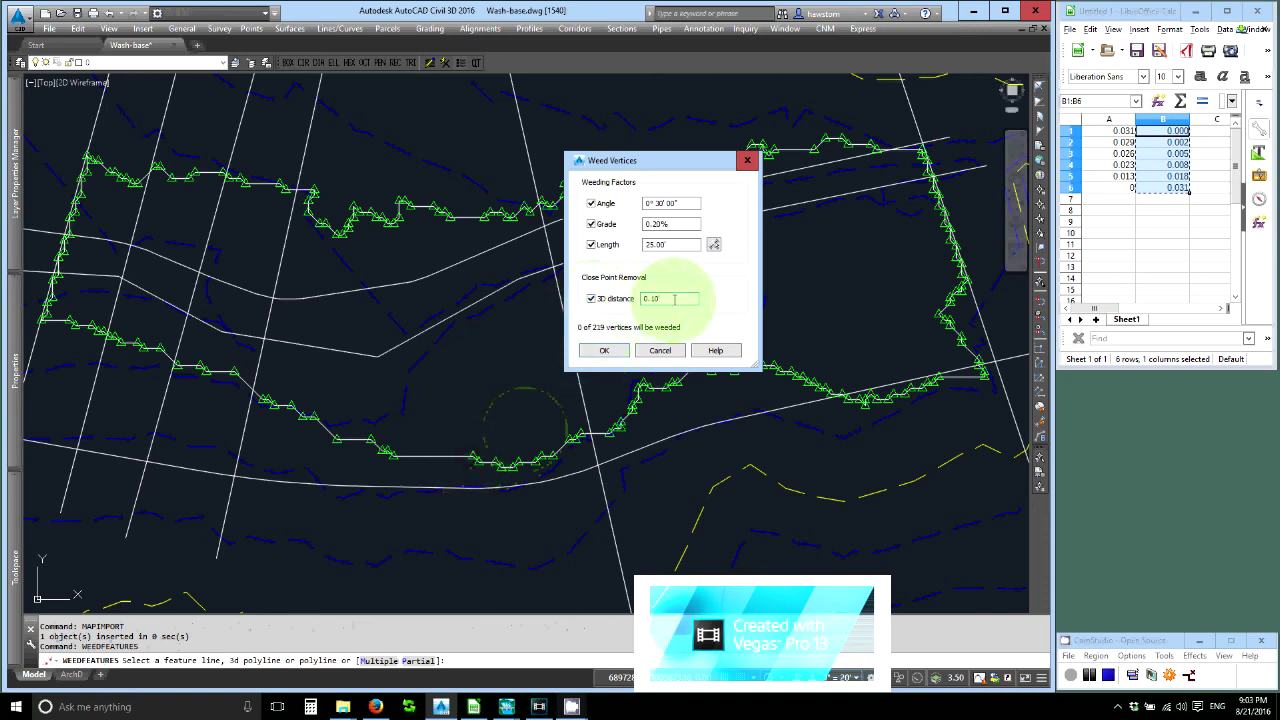
pyautogui.moveTo(674, 298); pyautogui.dragTo(622, 310)
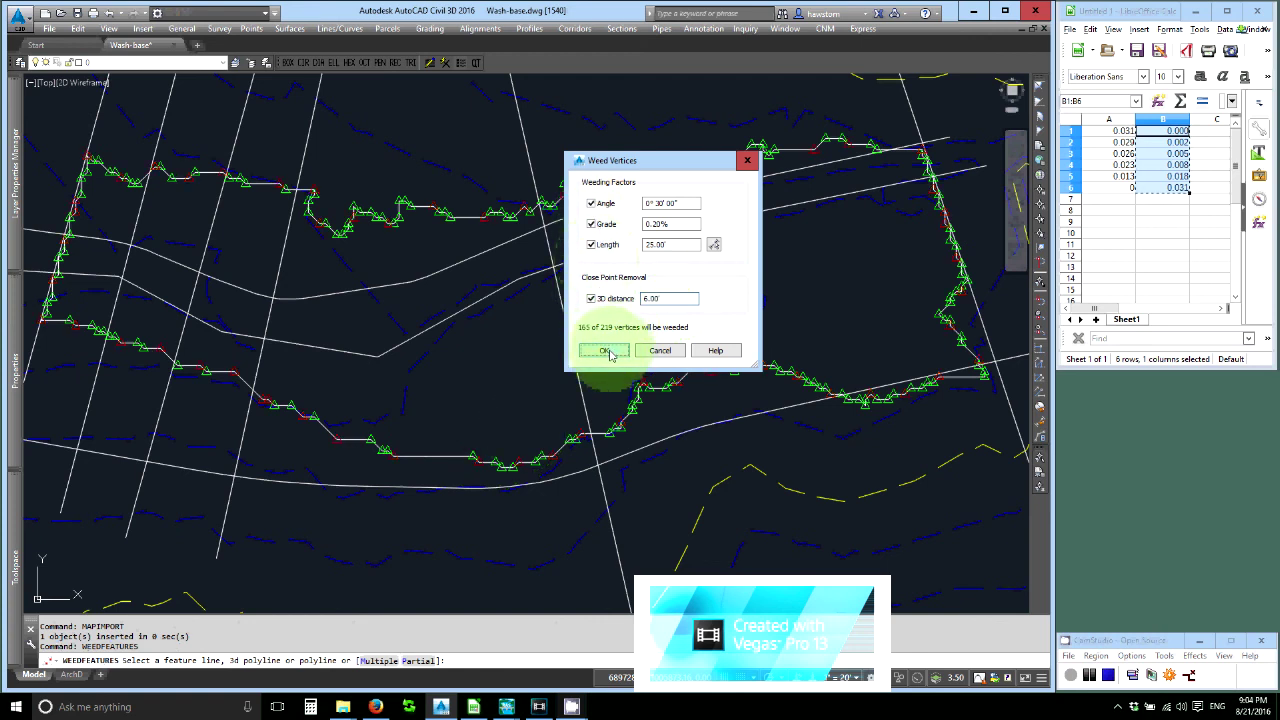
pyautogui.click(607, 351)
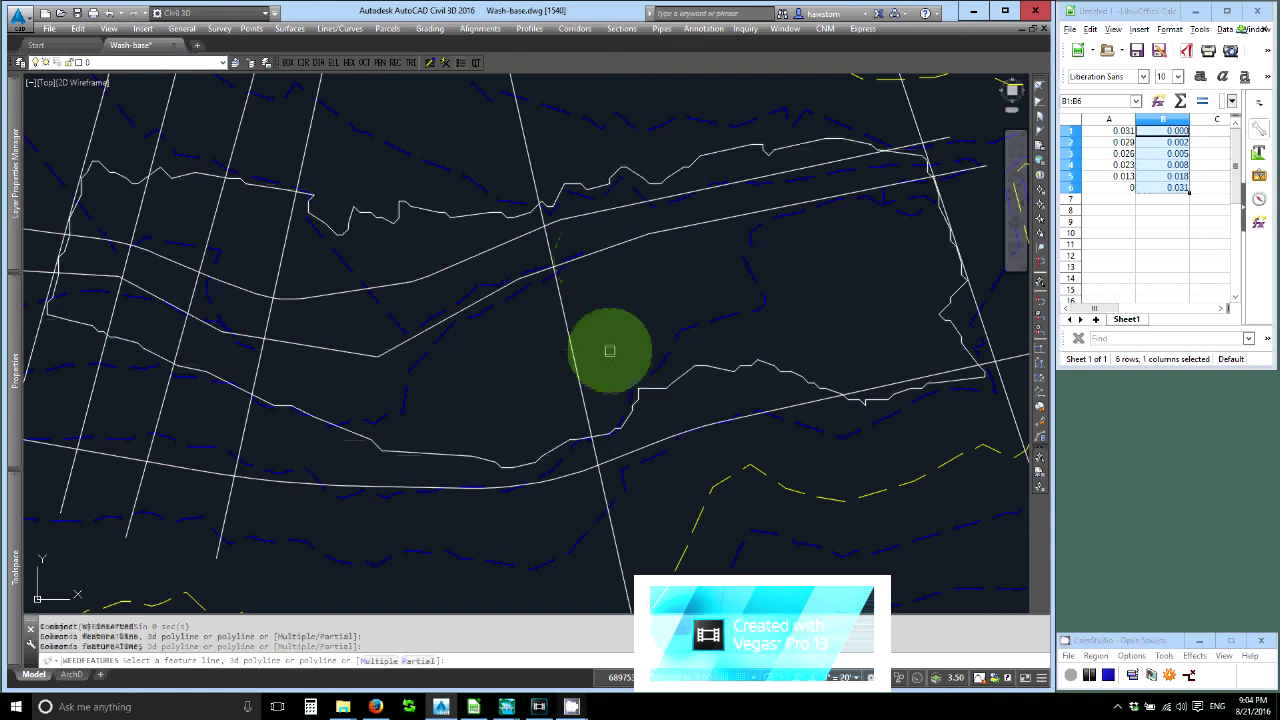
# Repeat the 6.00' weeding on the boundary six more times to thin its vertices.
pyautogui.click(483, 462)
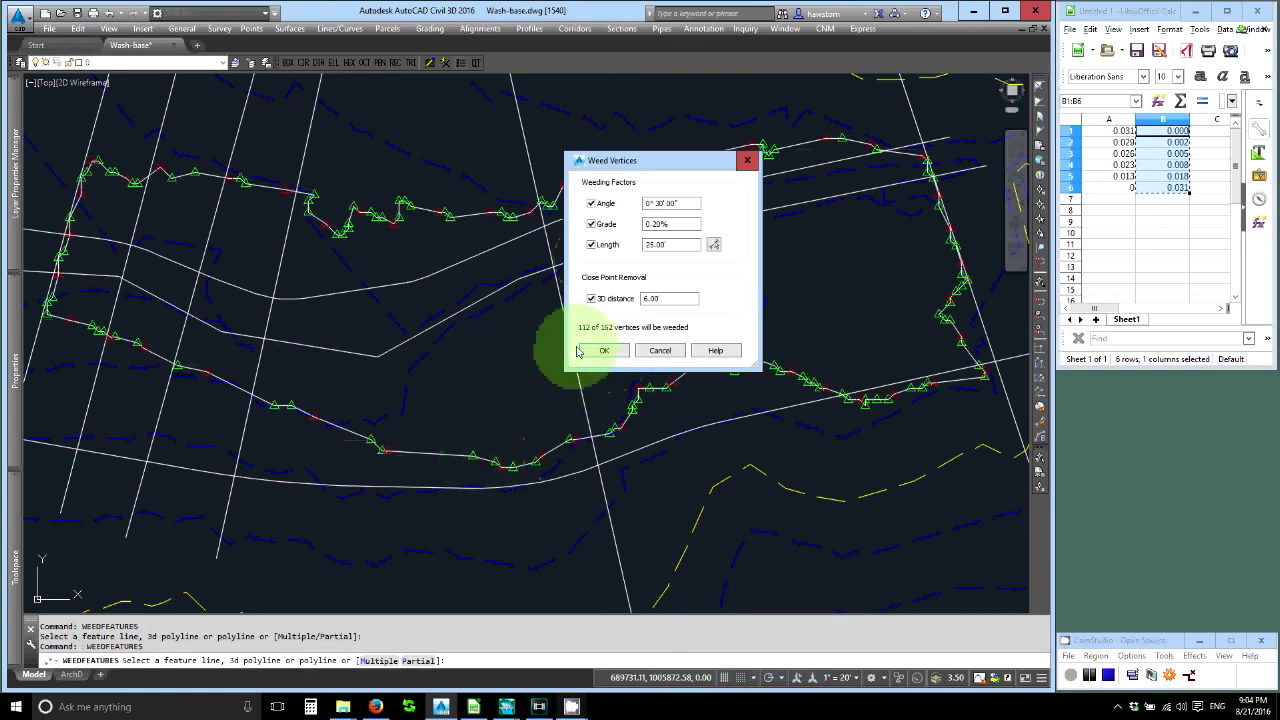
pyautogui.click(603, 350)
pyautogui.click(451, 449)
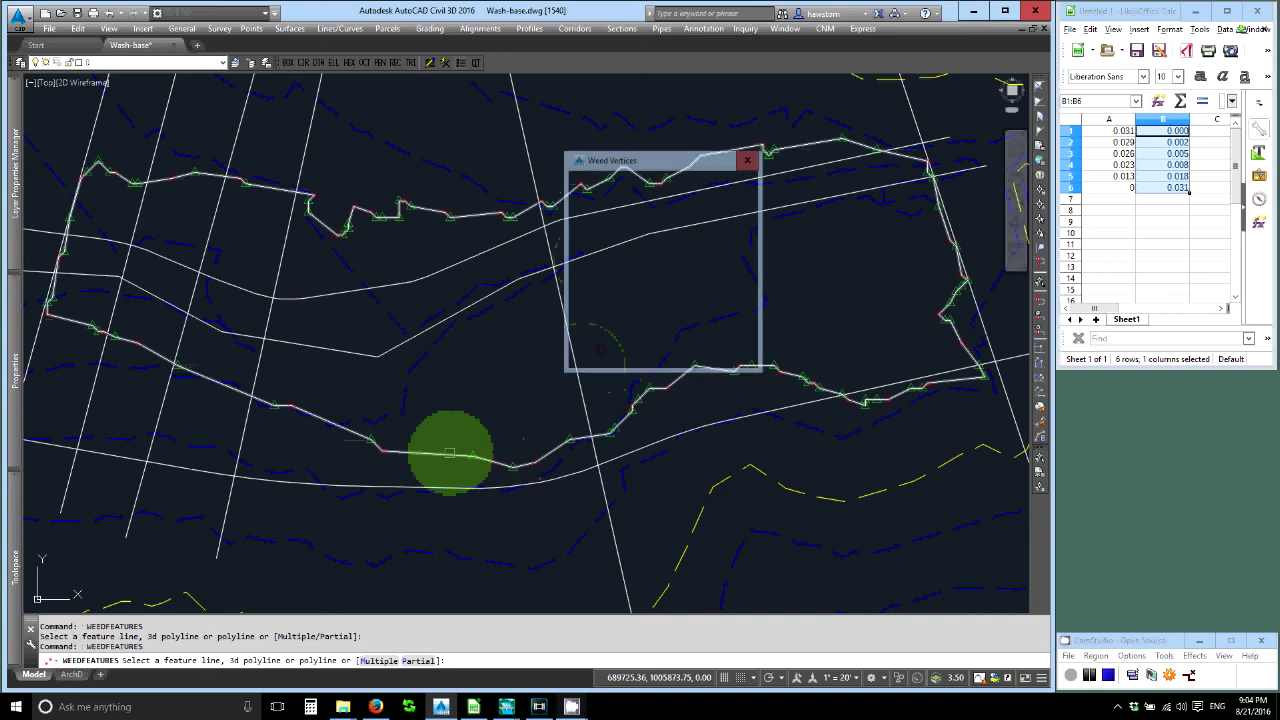
pyautogui.click(603, 350)
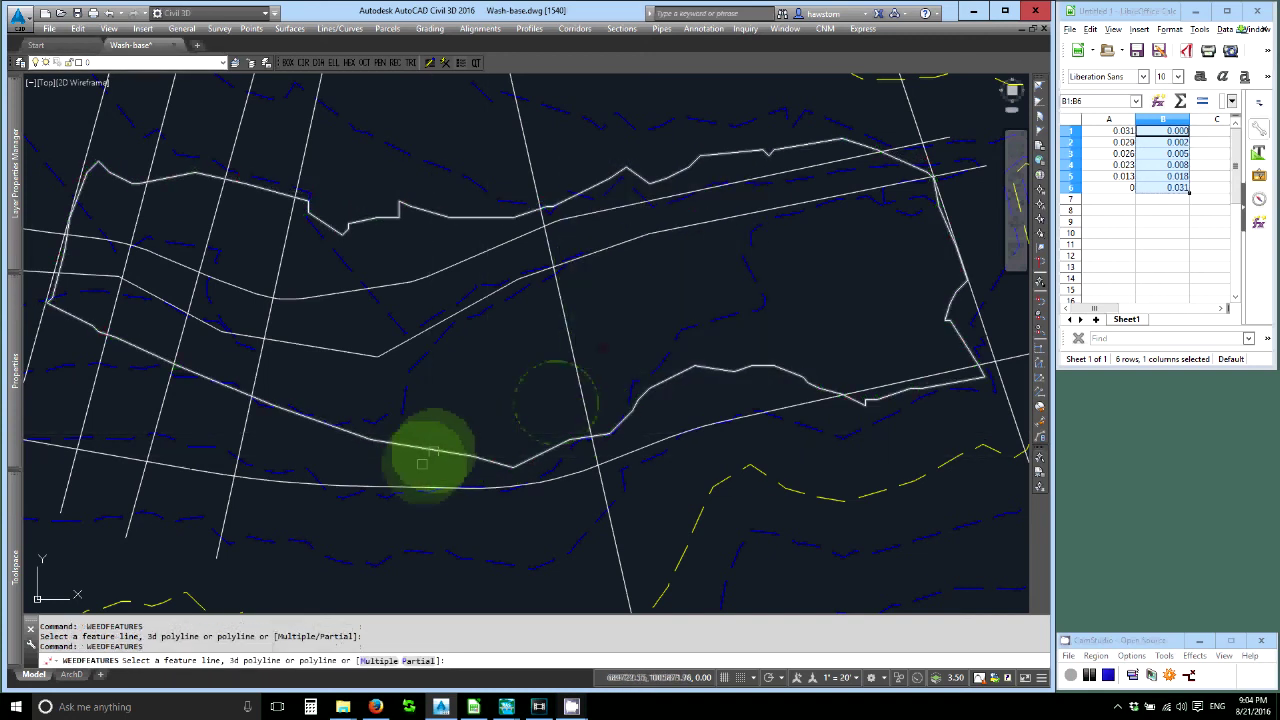
pyautogui.click(455, 438)
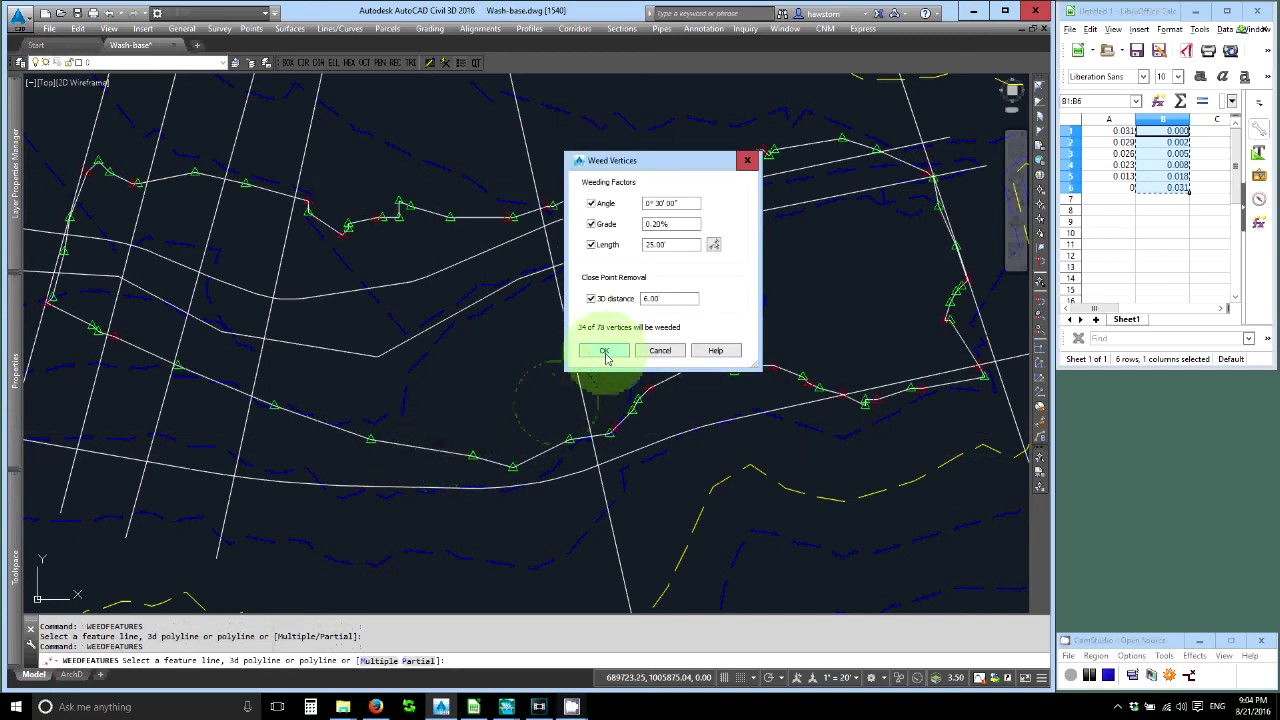
pyautogui.click(603, 350)
pyautogui.click(429, 449)
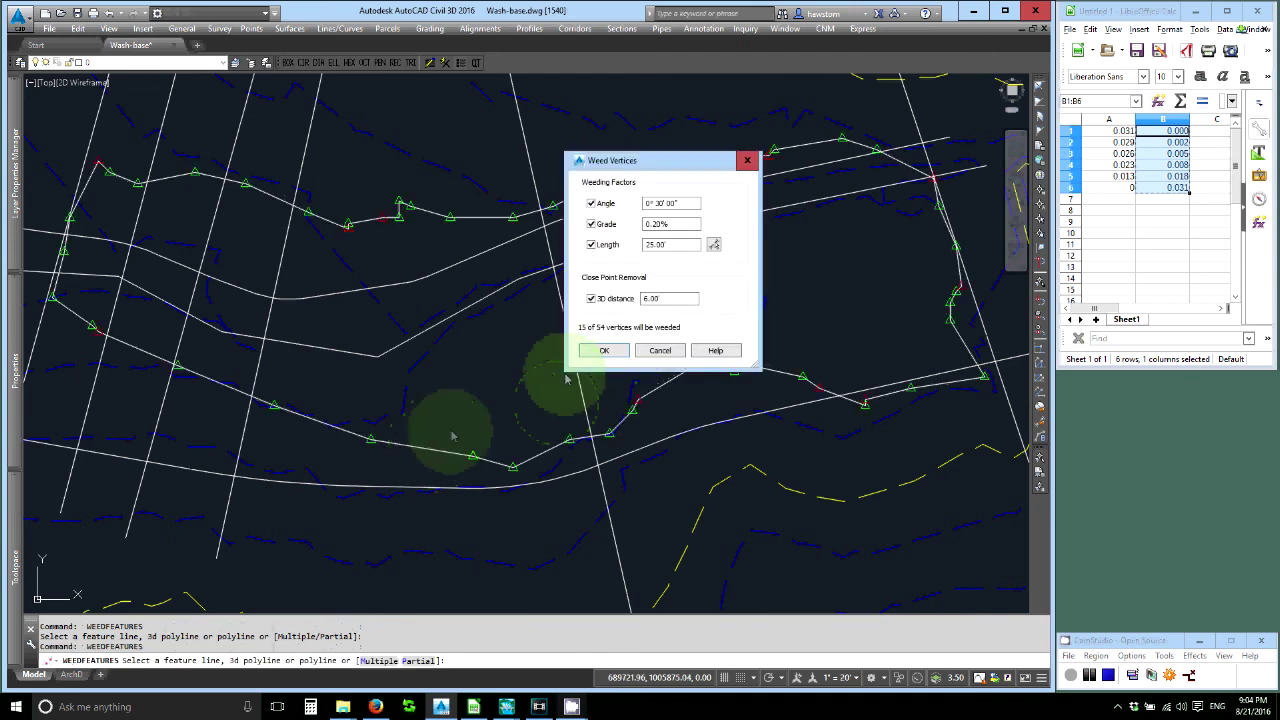
pyautogui.click(607, 351)
pyautogui.click(457, 449)
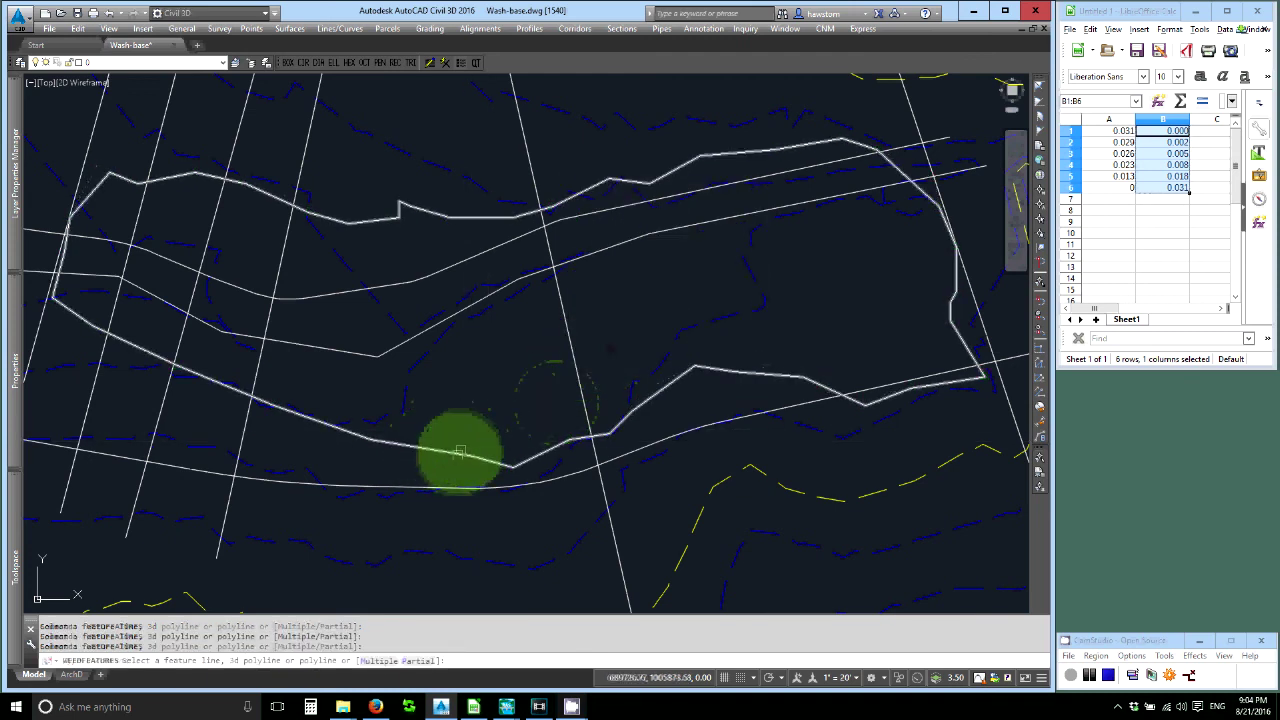
pyautogui.click(603, 350)
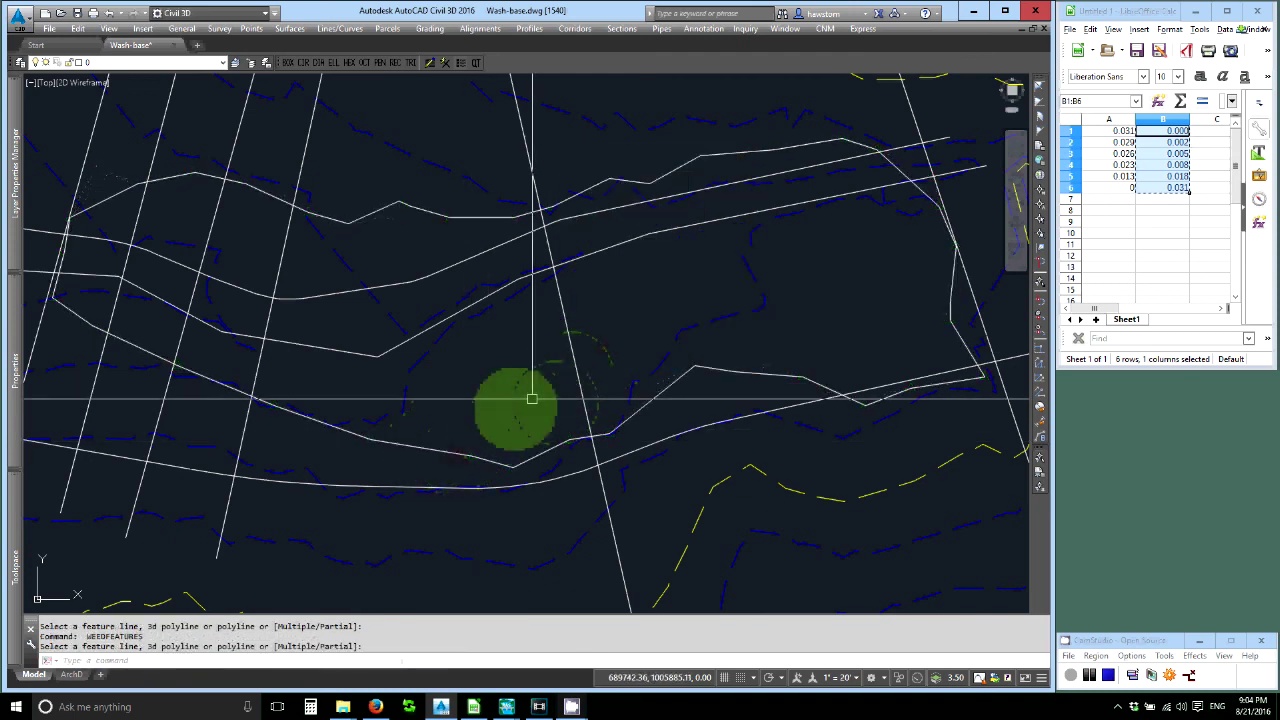
pyautogui.click(462, 450)
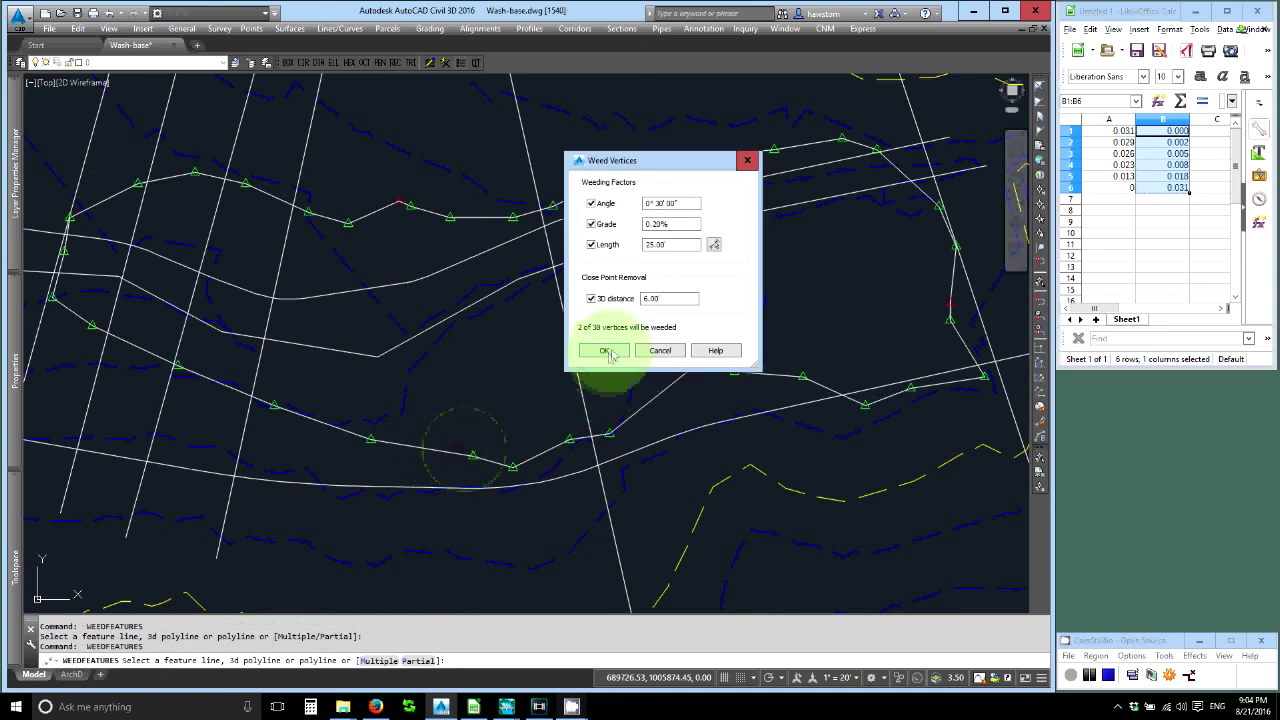
pyautogui.click(606, 351)
# Confirm a final pass reports 0 vertices to weed, leaving 36 vertices, and end the command.
pyautogui.click(446, 451)
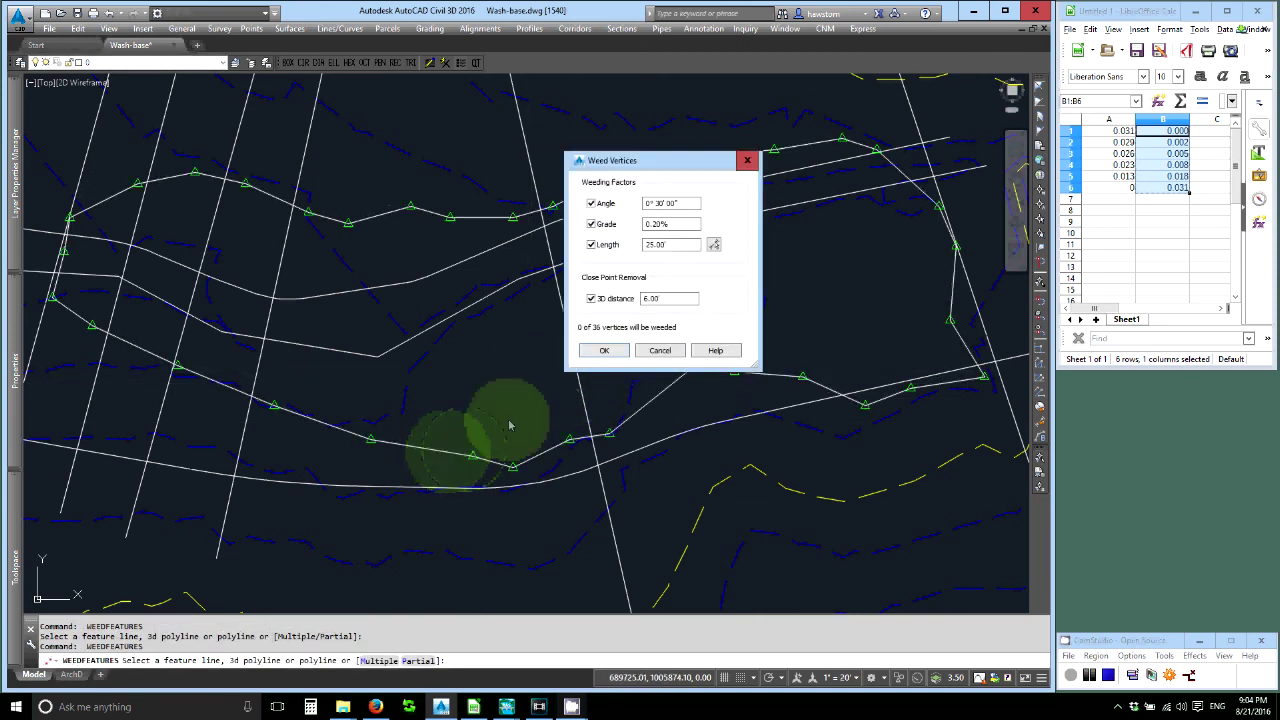
pyautogui.click(605, 351)
pyautogui.press('Escape')
pyautogui.press('Escape')
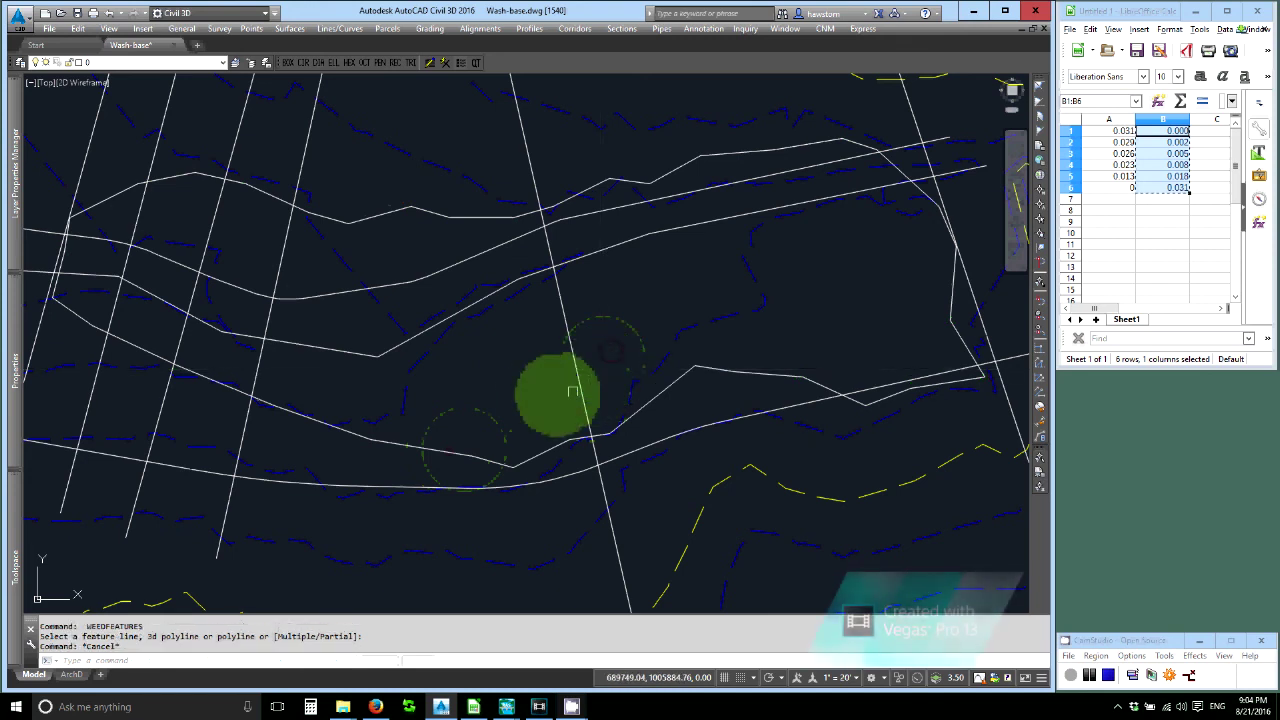
pyautogui.click(487, 371)
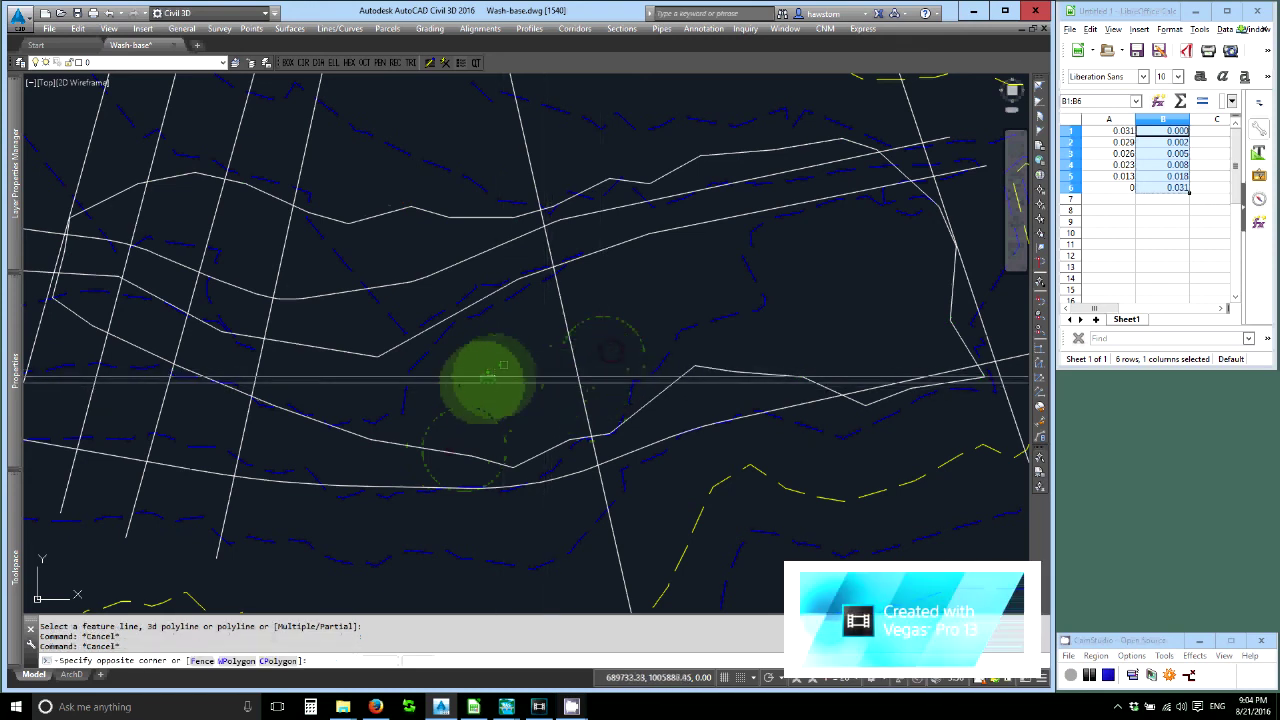
pyautogui.press('Escape')
pyautogui.press('Escape')
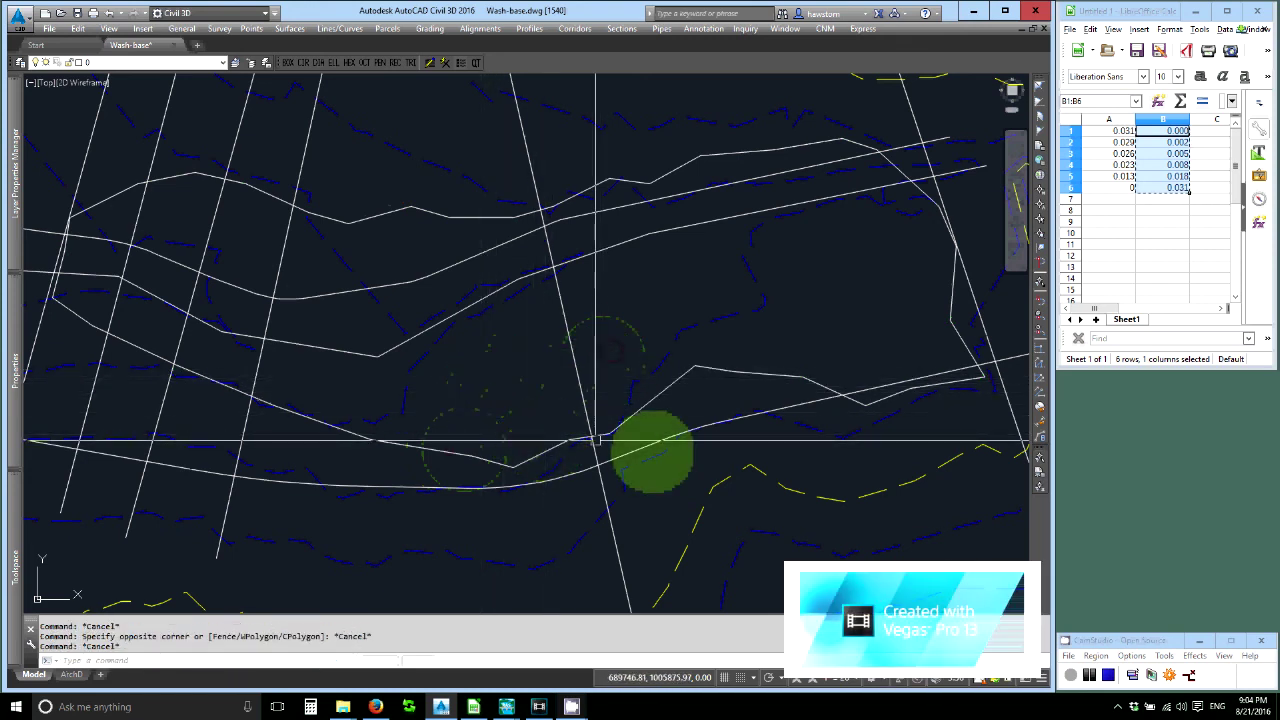